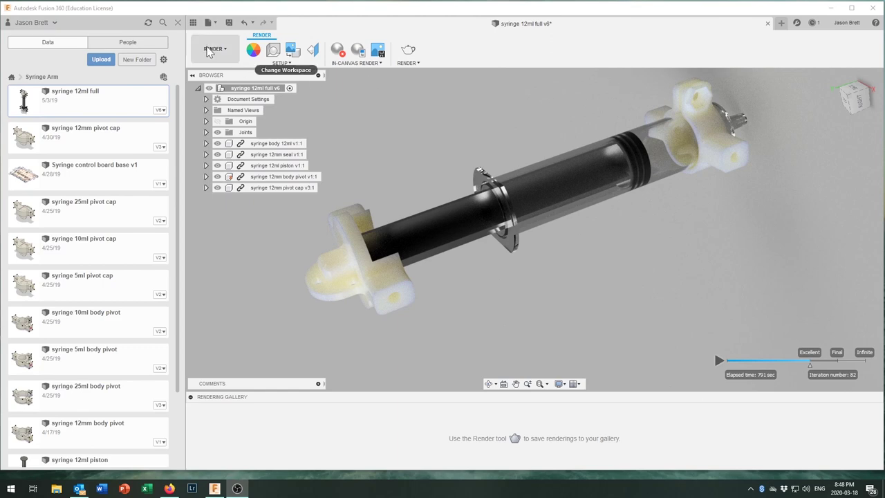
# - Switch to the Design workspace, slide the left pivot along the barrel, and close the assembly
pyautogui.click(213, 50)
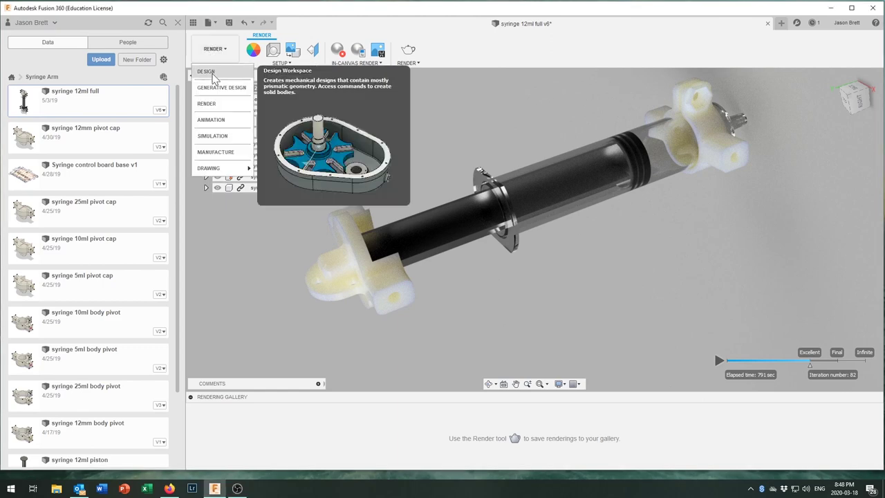
pyautogui.click(212, 73)
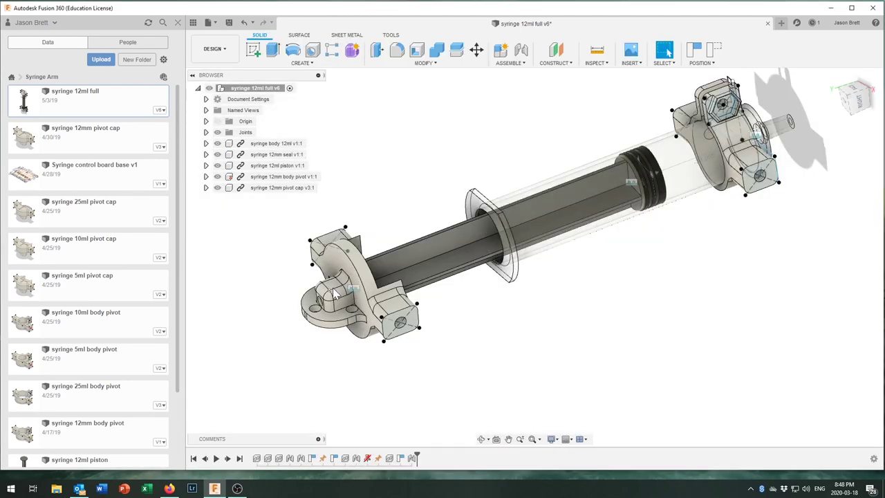
pyautogui.moveTo(351, 276); pyautogui.dragTo(306, 414)
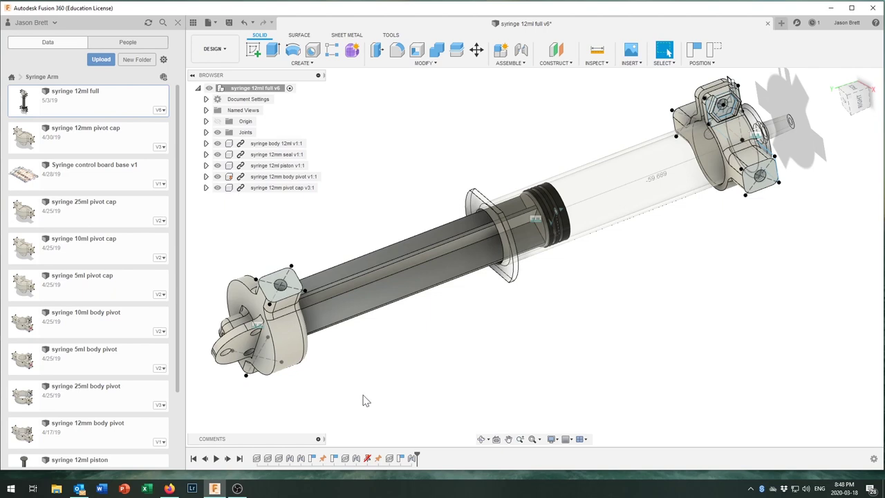
pyautogui.click(767, 24)
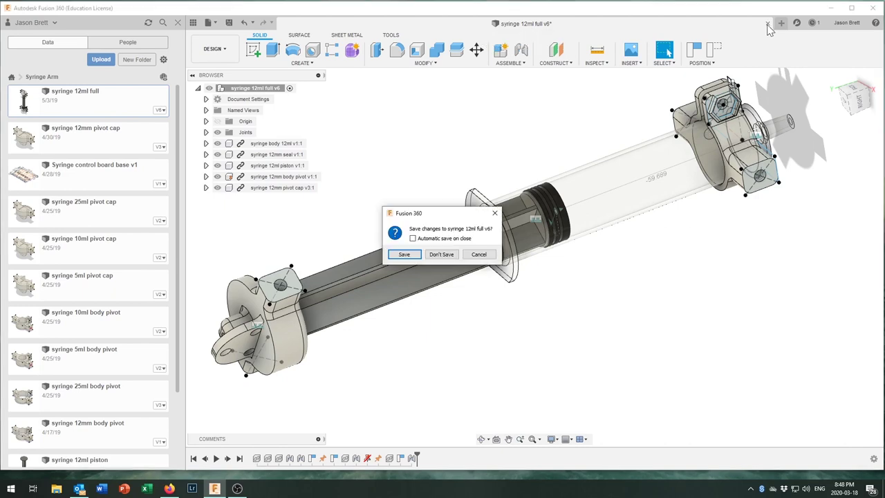
# - Discard the assembly changes, return to All Projects, and toggle the Data Panel off and on
pyautogui.click(440, 254)
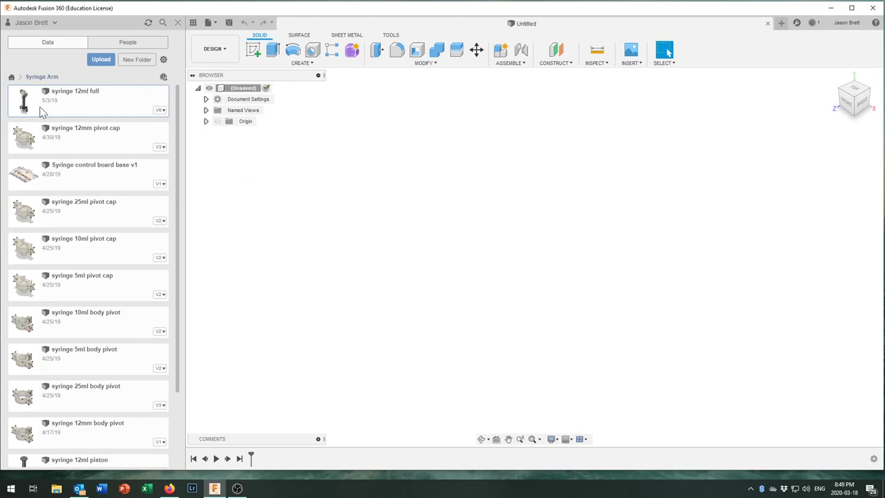
pyautogui.click(11, 77)
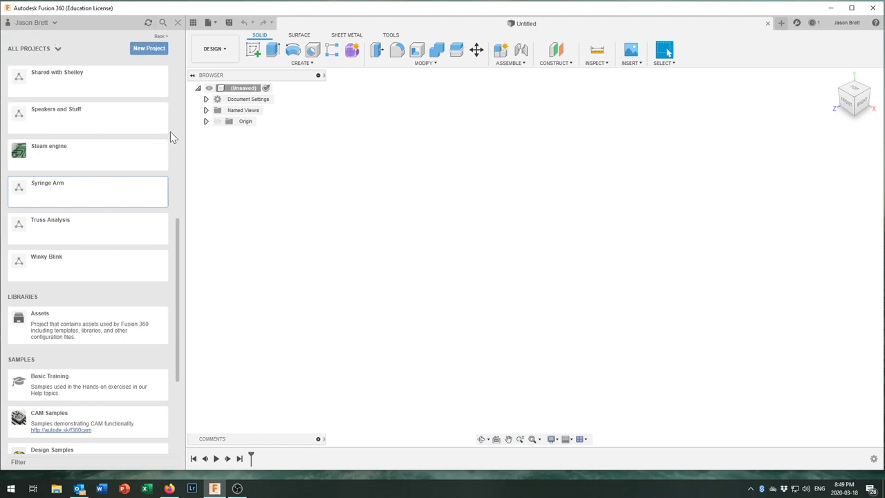
pyautogui.click(177, 25)
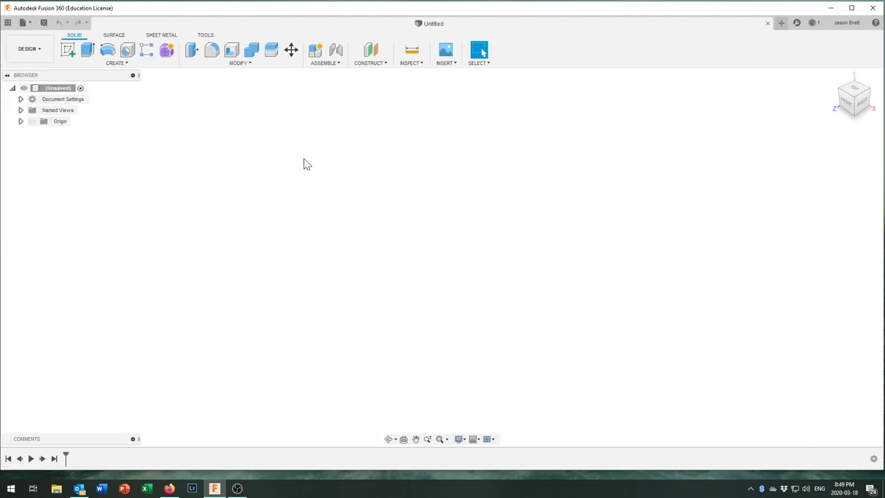
pyautogui.click(9, 25)
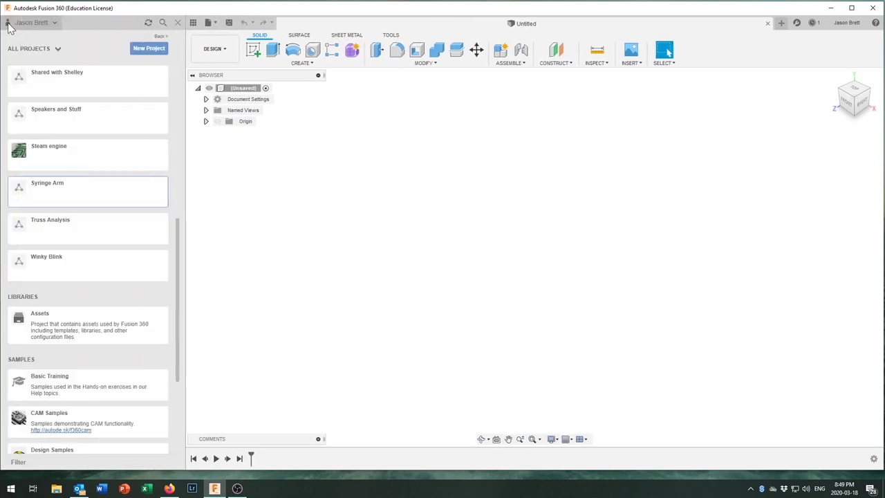
# - Create a new project named 'Syringe Excavator' and open it
pyautogui.click(153, 53)
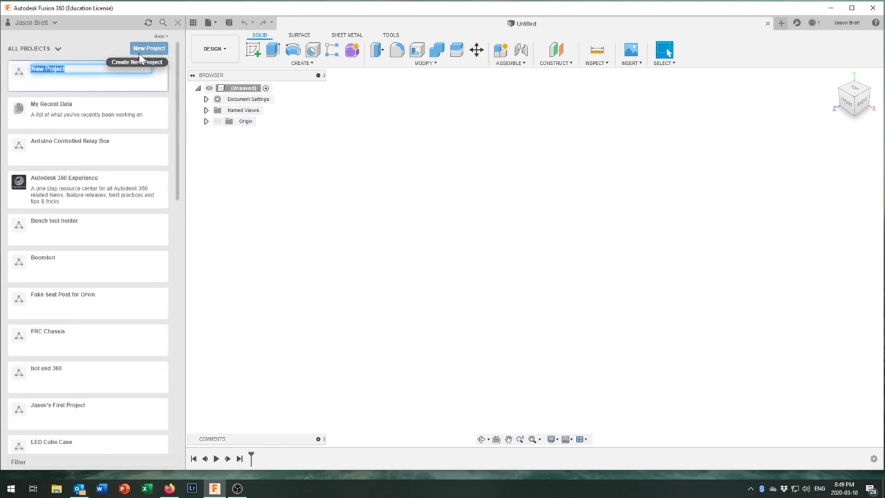
pyautogui.write('Syn')
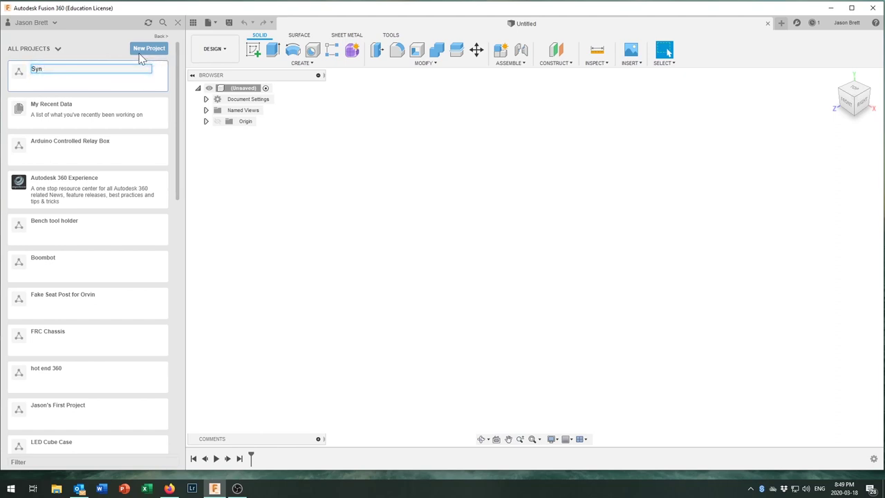
pyautogui.press('BackSpace')
pyautogui.write('r')
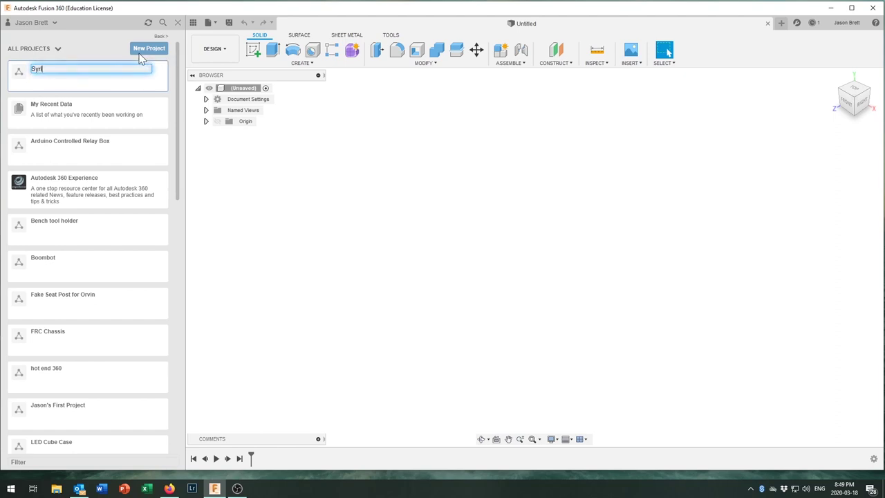
pyautogui.write('inge Ex')
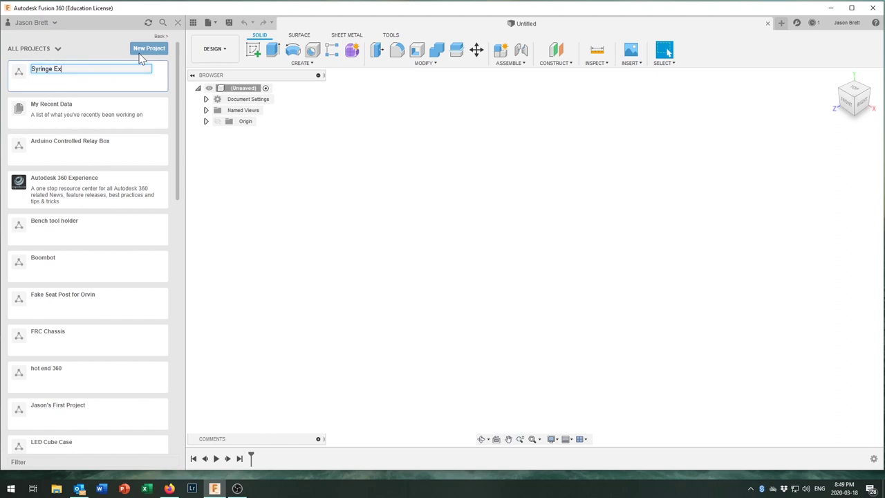
pyautogui.write('cavator')
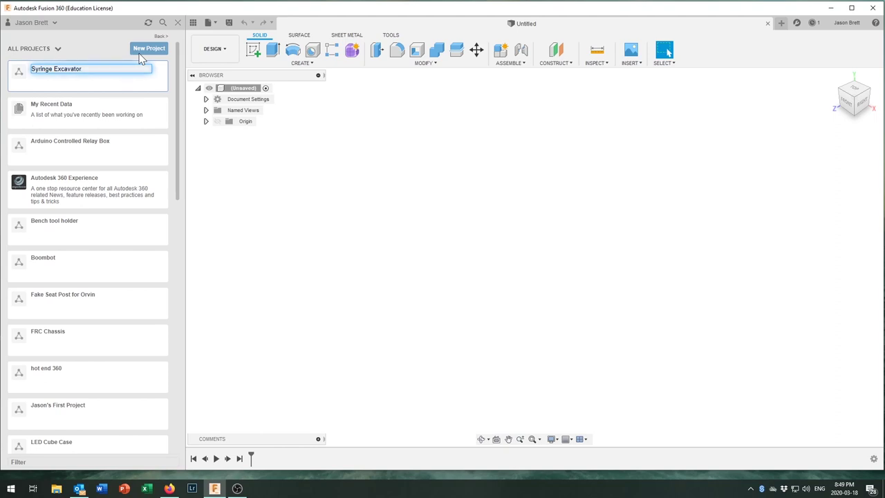
pyautogui.press('Return')
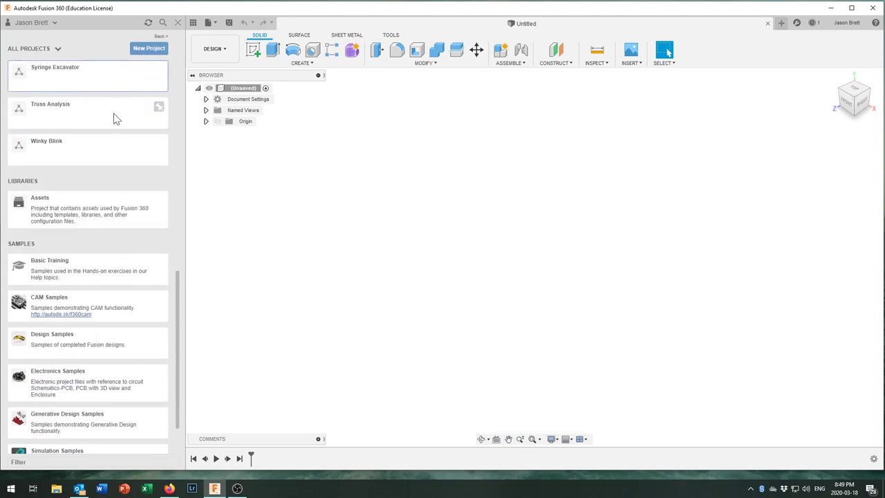
pyautogui.click(62, 73)
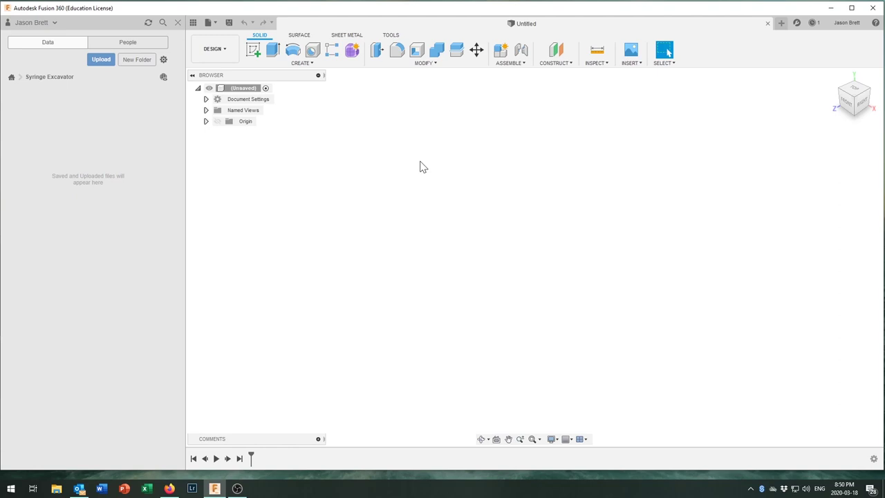
pyautogui.click(210, 23)
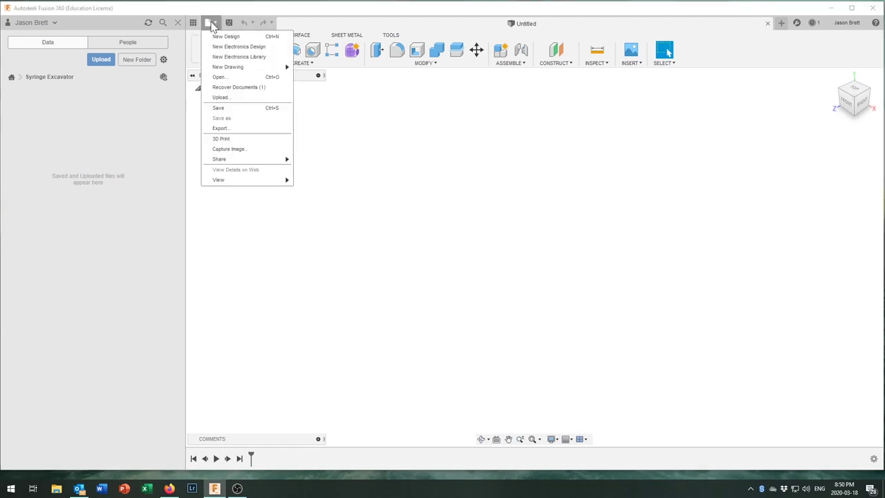
# - Save the design as 'Syringe Collar 12ml' in the Syringe Excavator project
pyautogui.click(225, 111)
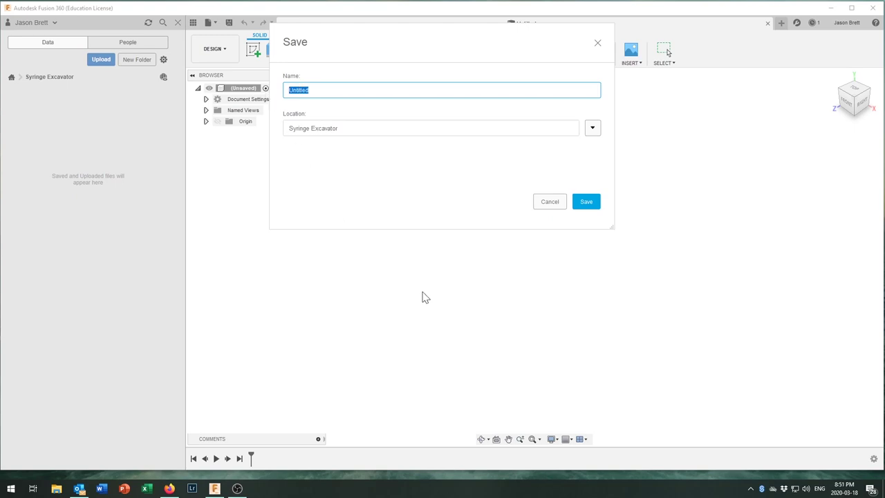
pyautogui.write('Syringe Collar 12ml')
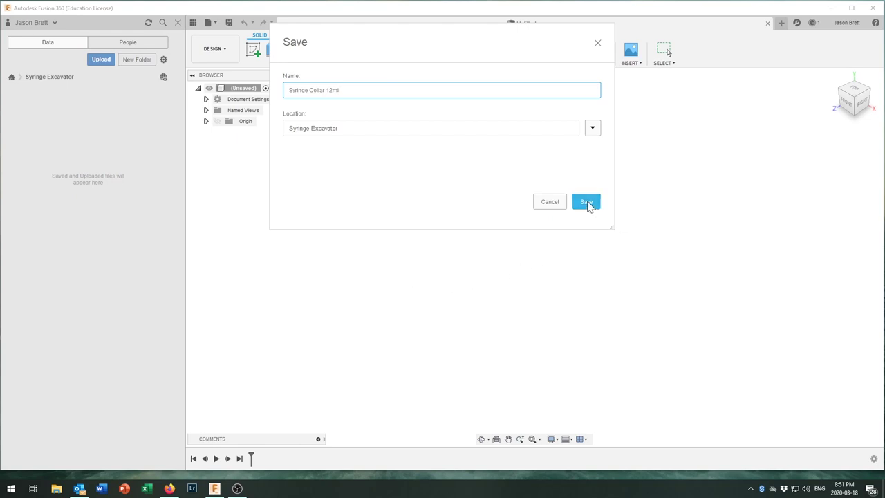
pyautogui.click(587, 202)
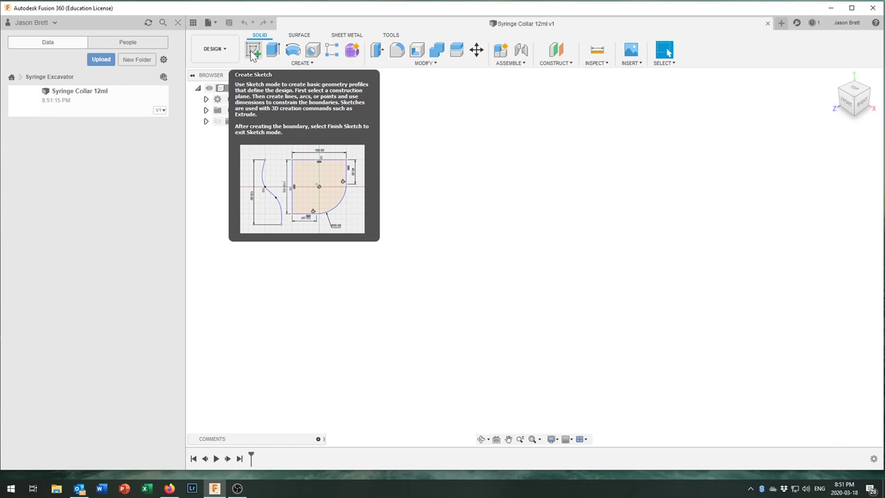
pyautogui.click(252, 54)
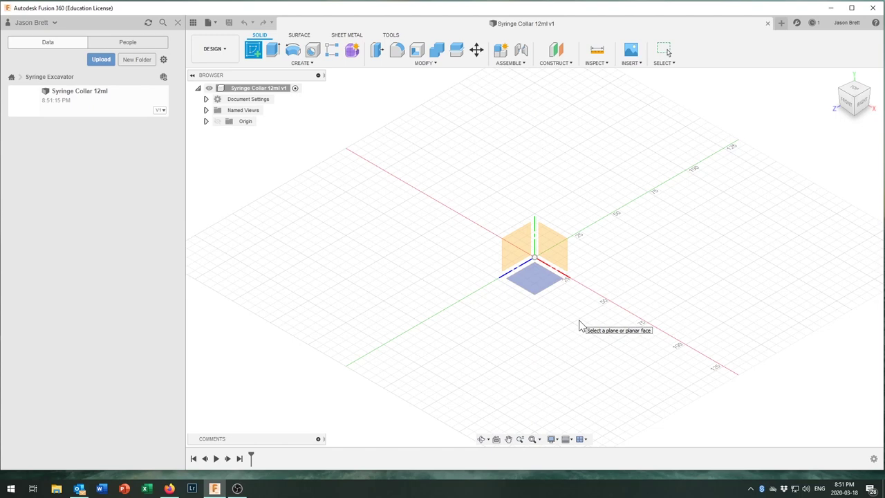
# - Place the new sketch on the horizontal ground (XZ) origin plane
pyautogui.click(537, 280)
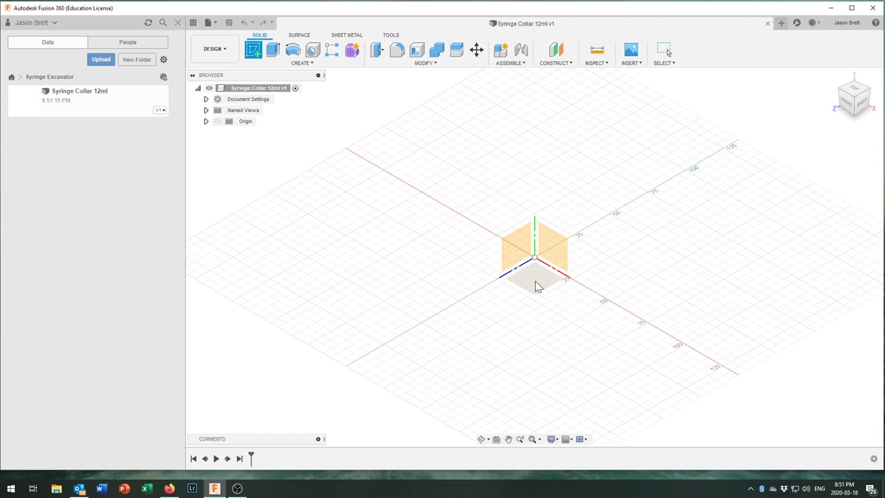
pyautogui.click(536, 283)
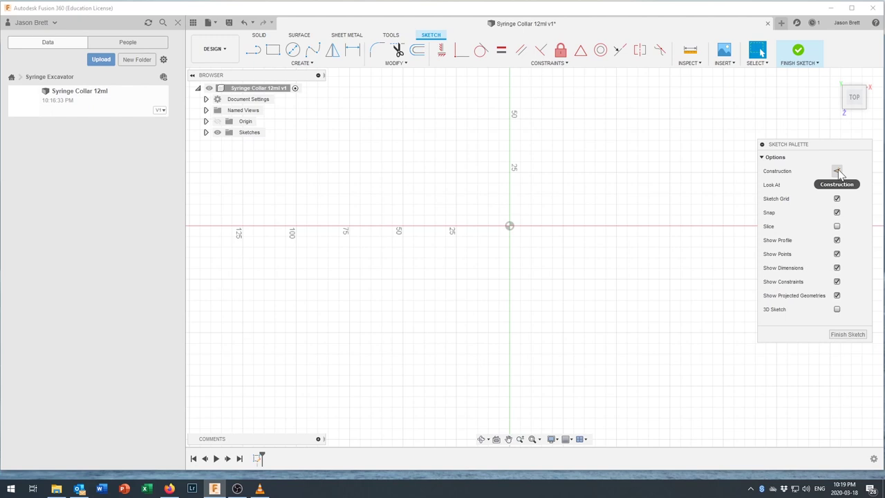
# - With construction mode on, draw a horizontal construction line through the sketch origin
pyautogui.click(837, 172)
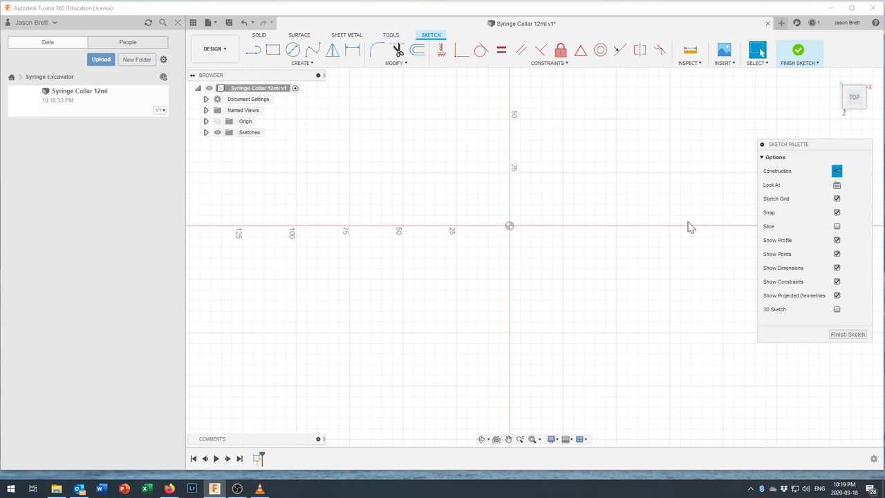
pyautogui.click(253, 52)
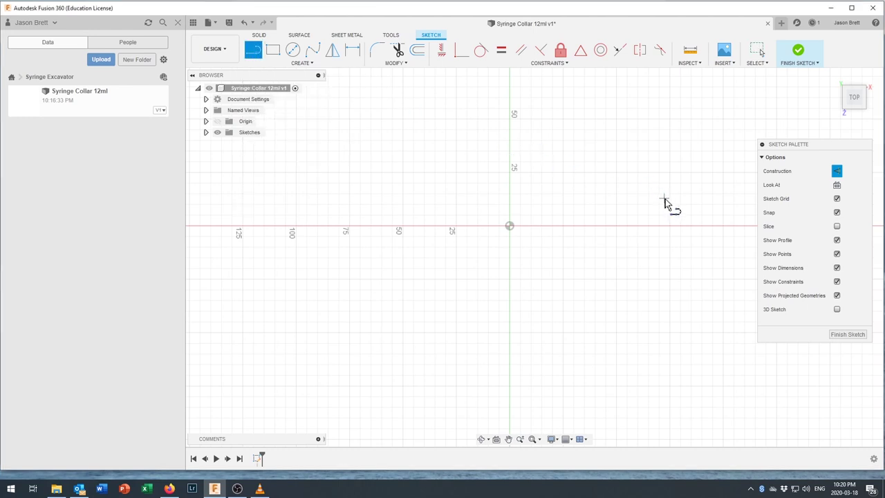
pyautogui.click(837, 171)
pyautogui.scroll(-1, 537, 239)
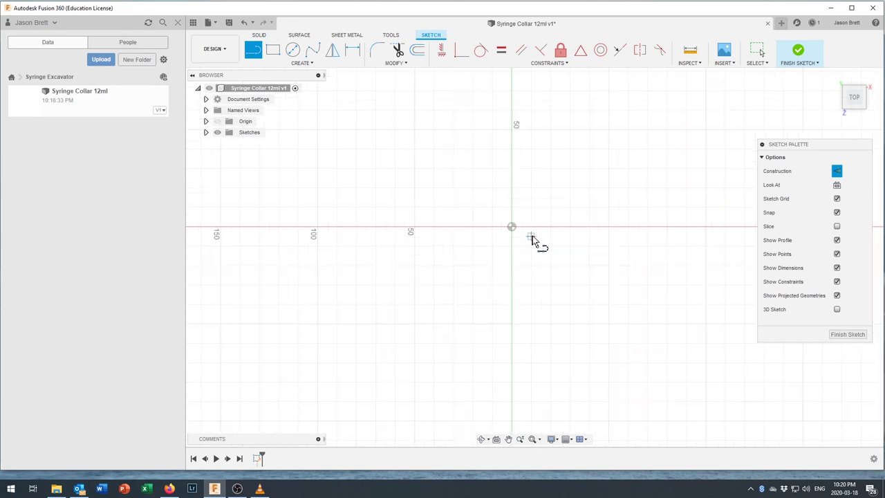
pyautogui.scroll(1, 607, 233)
pyautogui.scroll(-2, 553, 234)
pyautogui.scroll(3, 536, 229)
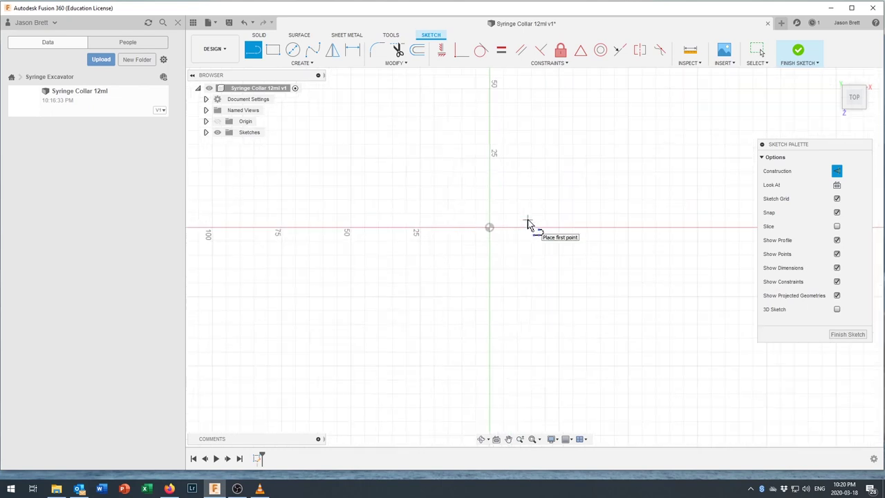
pyautogui.scroll(2, 522, 227)
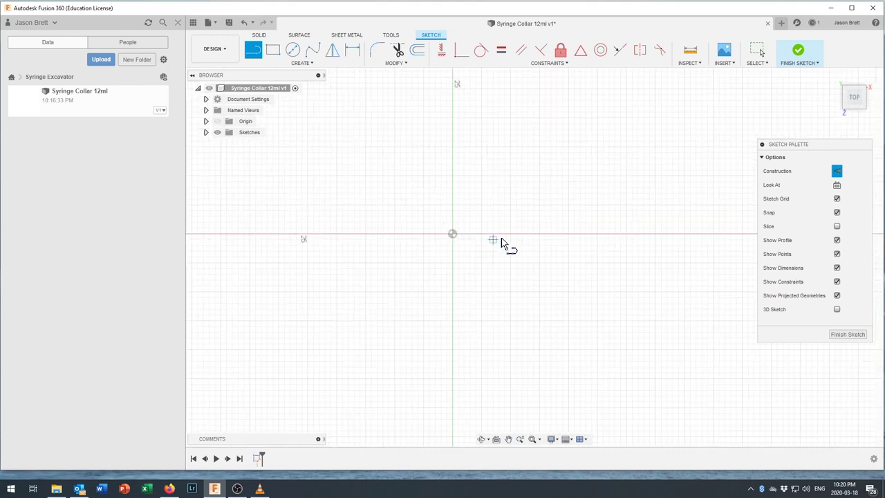
pyautogui.click(539, 235)
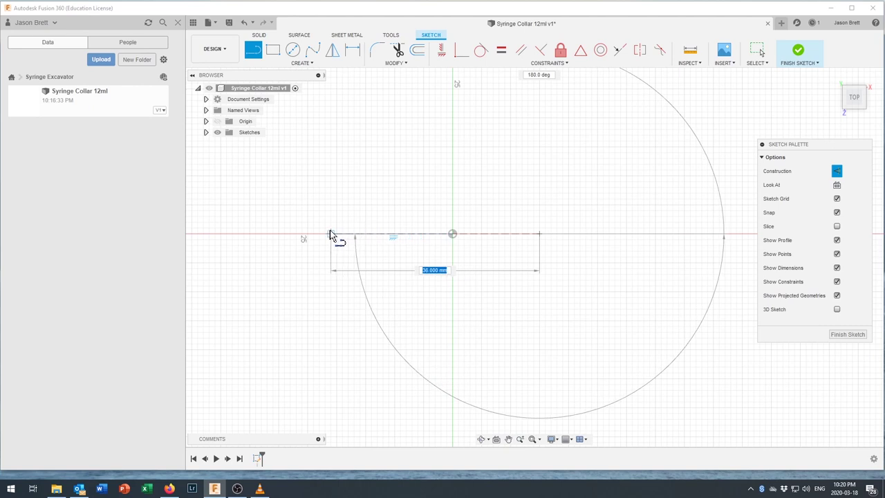
pyautogui.click(367, 235)
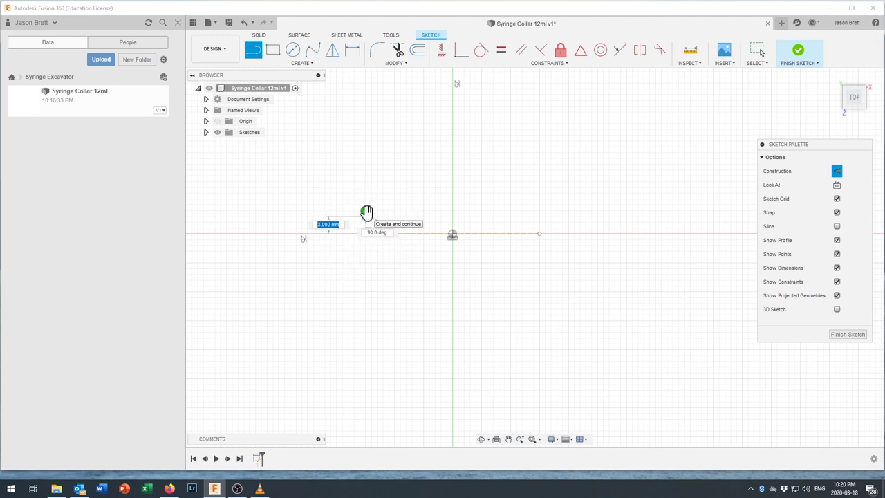
# - Add the vertical construction line through the origin, then turn construction mode off
pyautogui.click(366, 213)
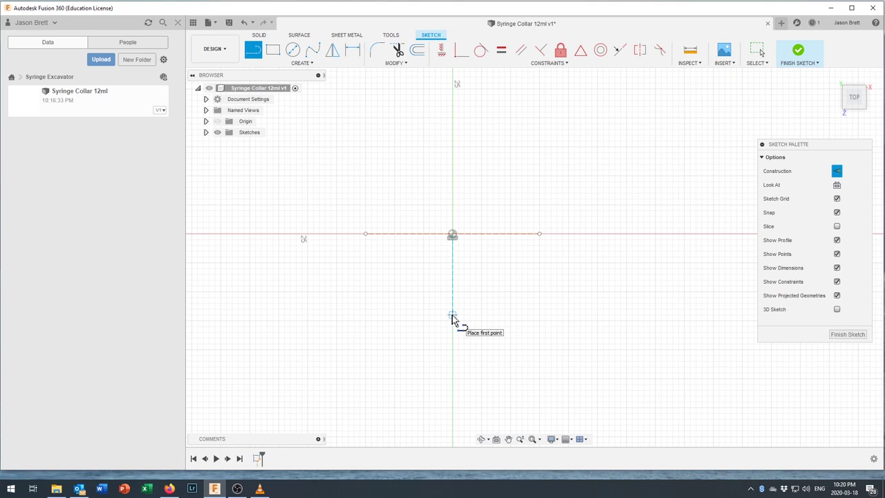
pyautogui.moveTo(452, 316); pyautogui.dragTo(452, 158)
pyautogui.press('Escape')
pyautogui.click(452, 158)
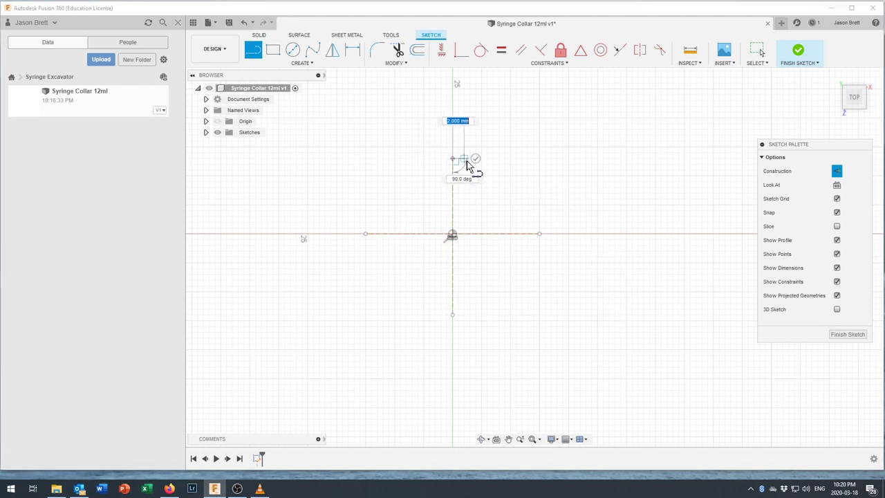
pyautogui.press('Escape')
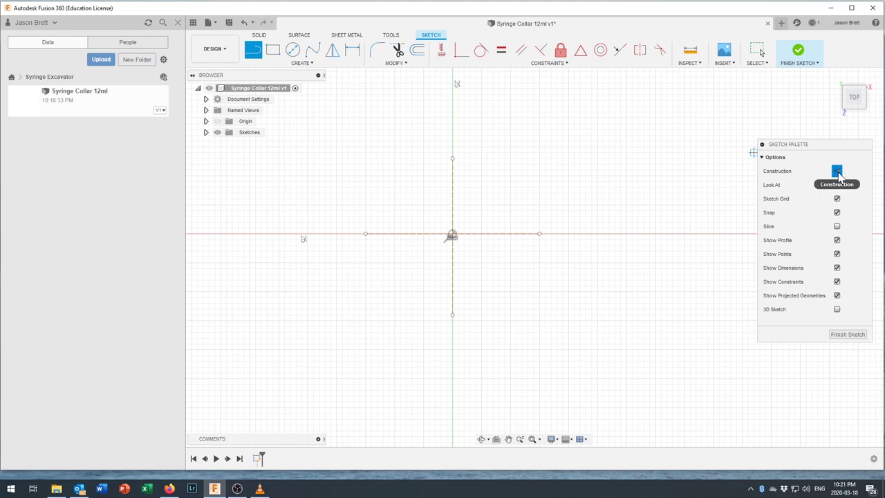
pyautogui.click(837, 171)
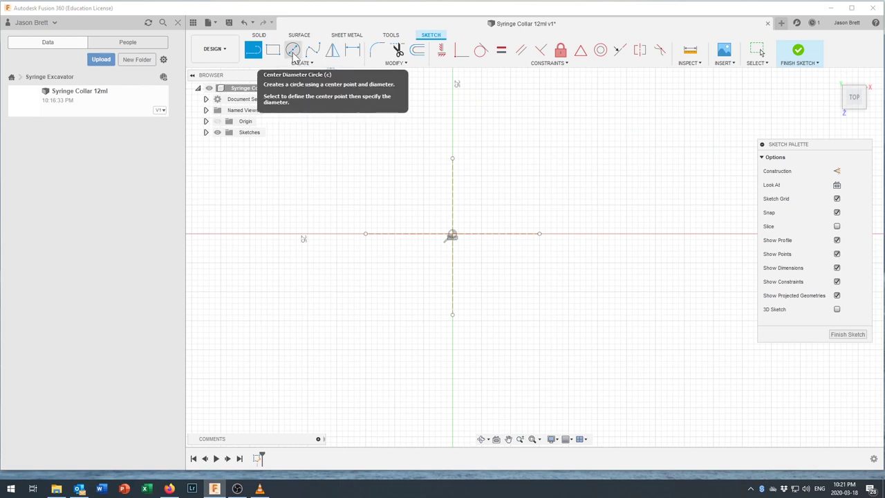
# - Draw a 12 mm diameter circle centred on the sketch origin
pyautogui.click(293, 54)
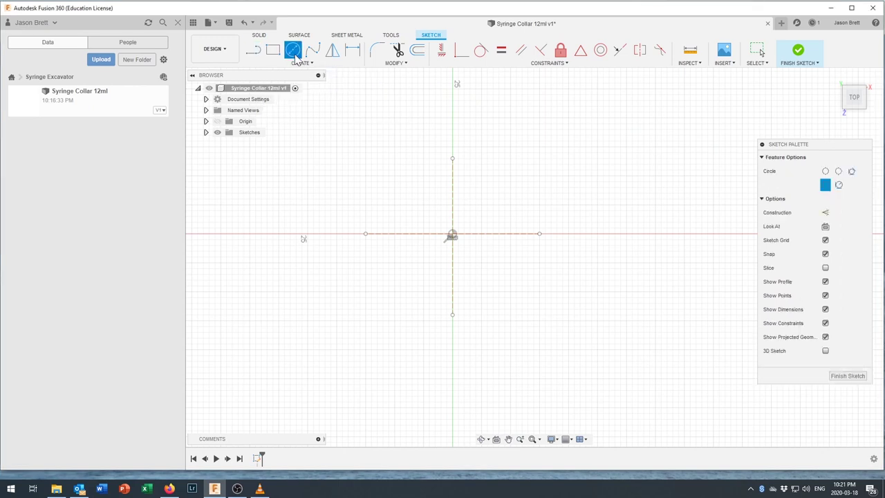
pyautogui.scroll(5, 453, 236)
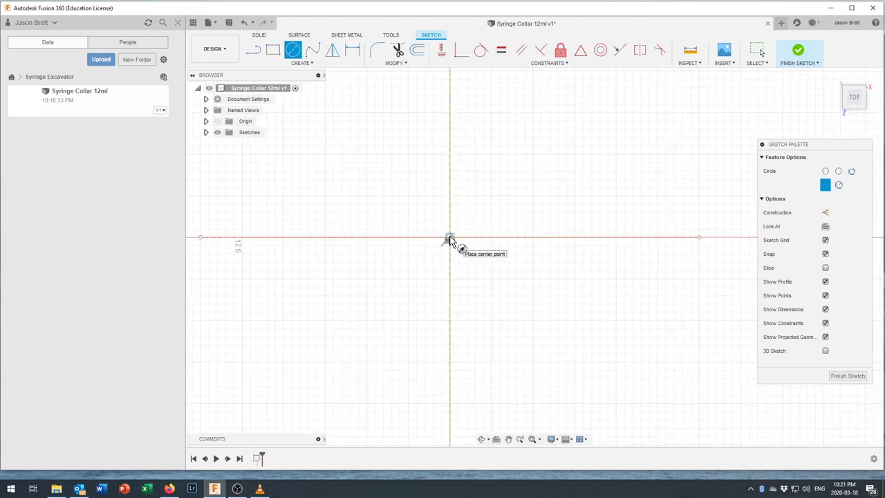
pyautogui.click(449, 238)
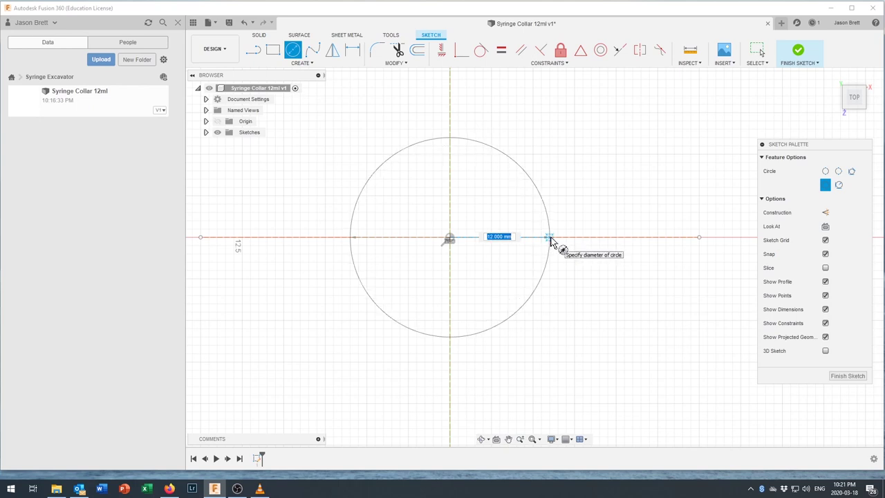
pyautogui.click(550, 240)
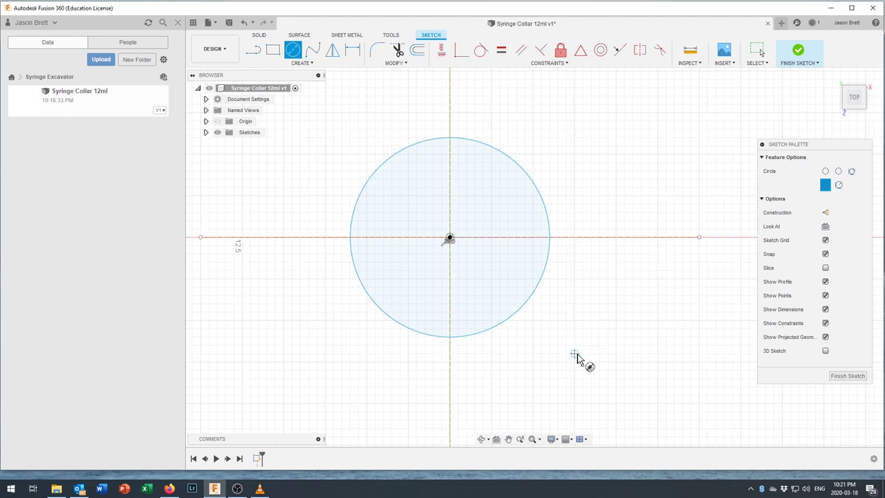
pyautogui.scroll(-3, 492, 279)
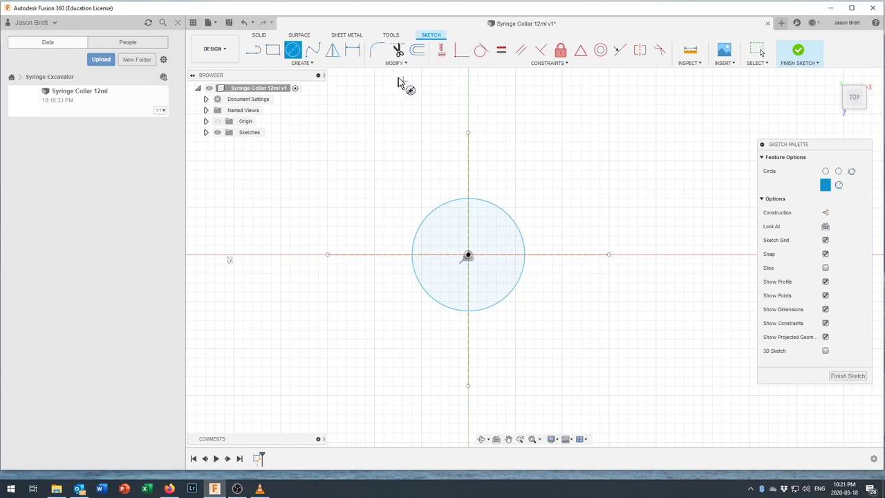
# - Dimension the circle, revert a trial 10 mm value back to Ø12, and snap its centre to the origin
pyautogui.click(356, 59)
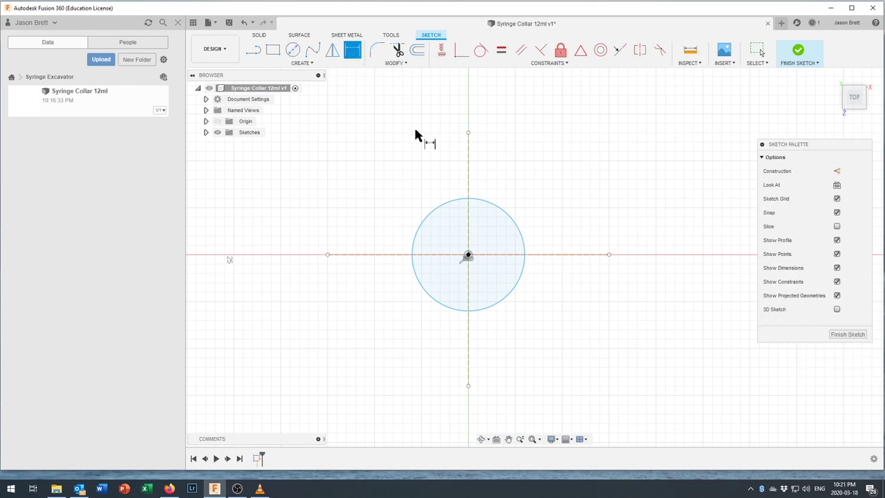
pyautogui.click(522, 280)
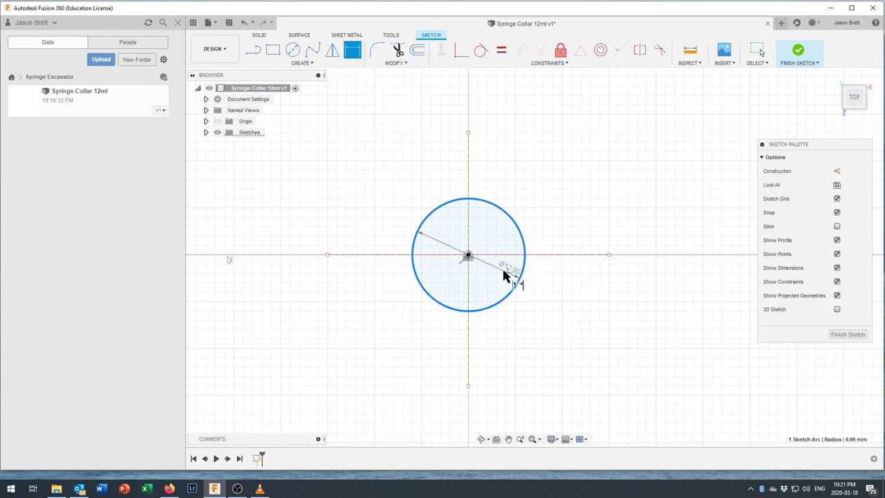
pyautogui.click(559, 300)
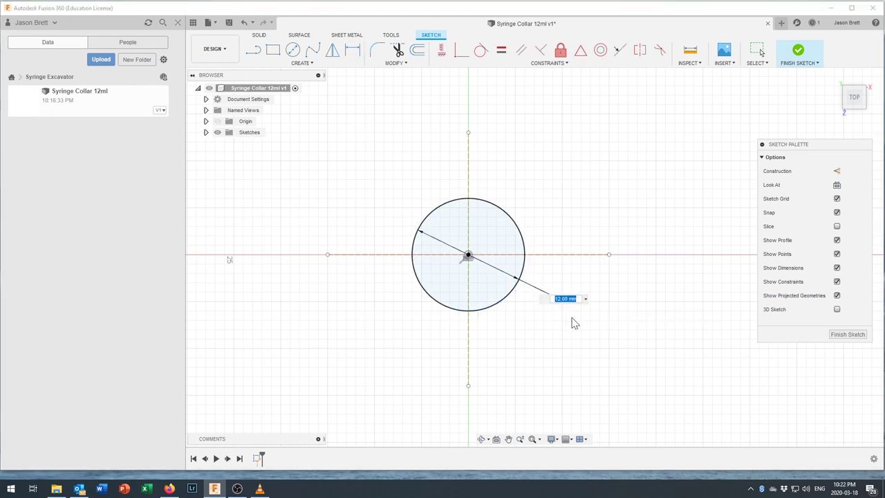
pyautogui.write('10')
pyautogui.press('Return')
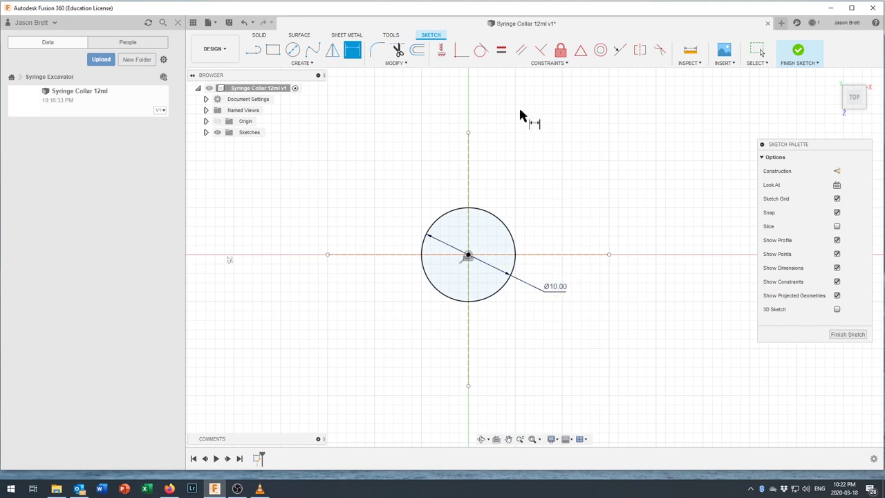
pyautogui.press('Escape')
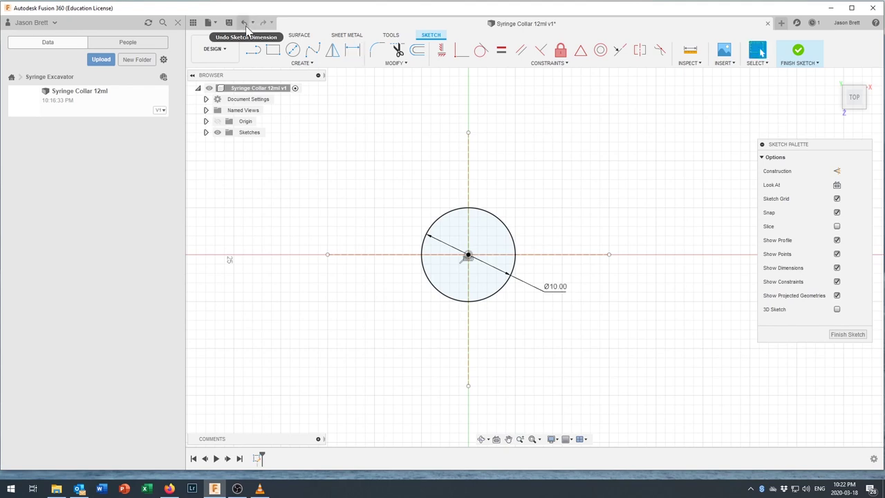
pyautogui.click(245, 24)
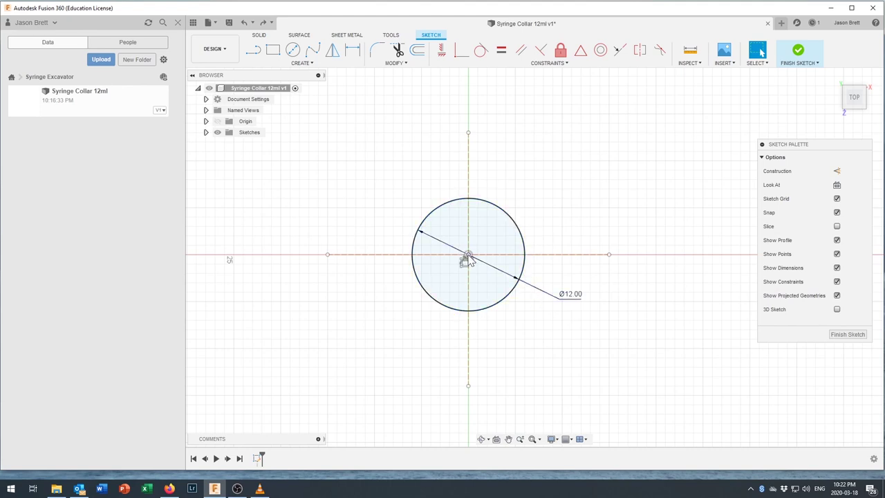
pyautogui.moveTo(468, 257); pyautogui.dragTo(468, 255)
pyautogui.click(293, 50)
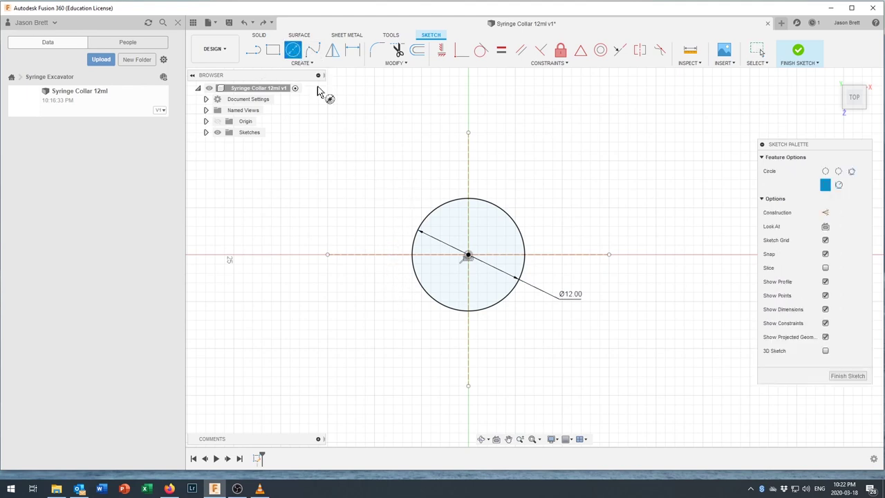
# - Draw a concentric outer circle and dimension its diameter as d1+3
pyautogui.click(468, 255)
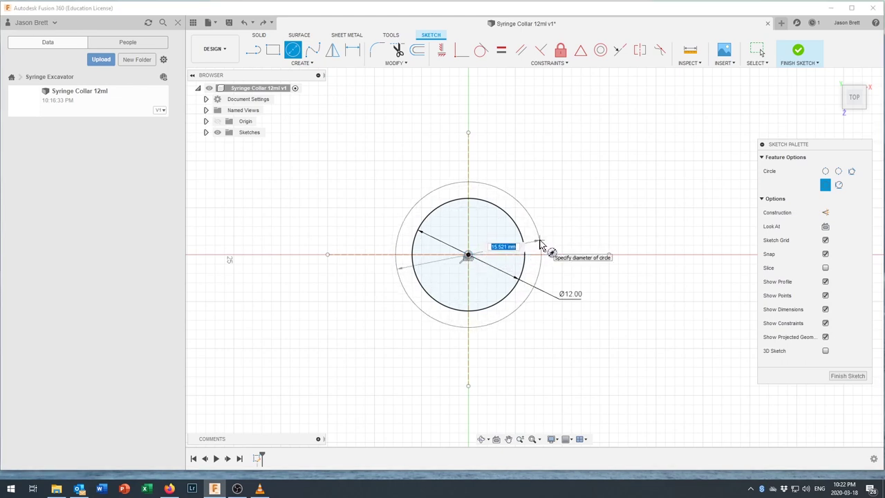
pyautogui.click(540, 274)
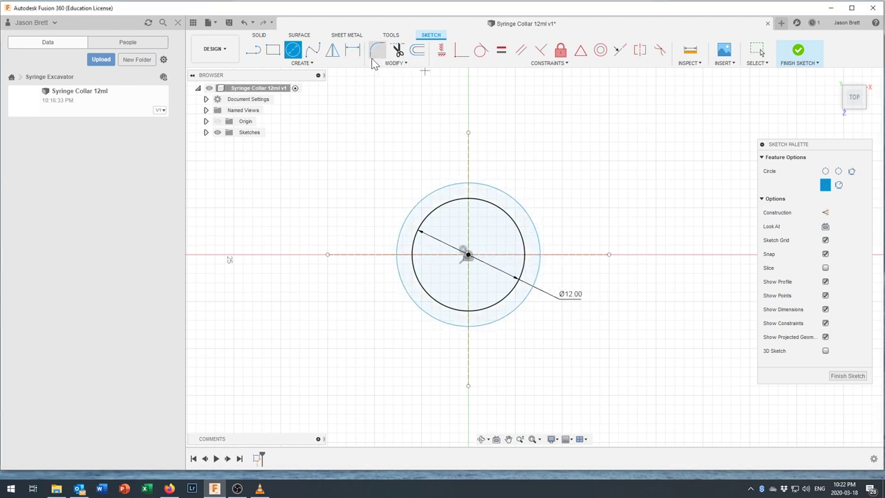
pyautogui.click(352, 51)
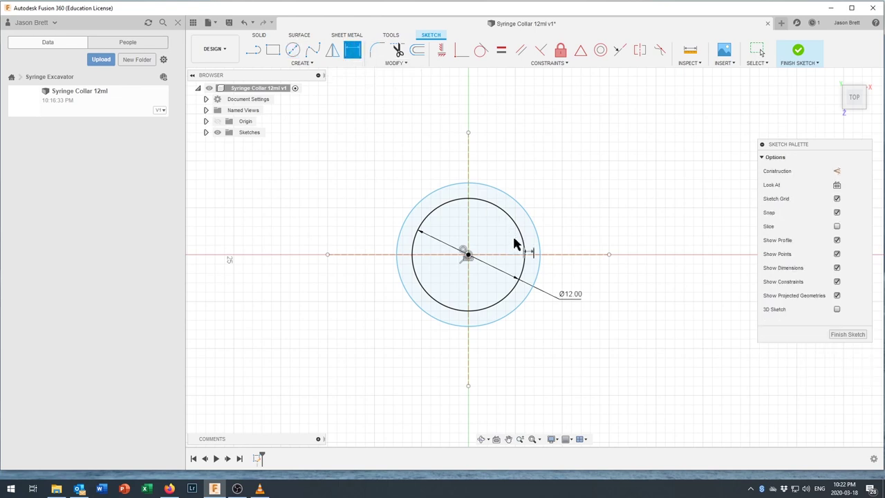
pyautogui.click(538, 270)
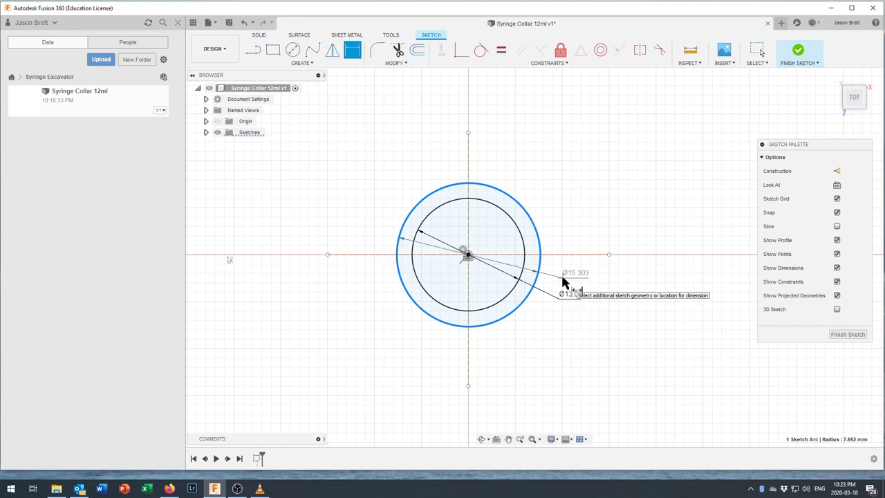
pyautogui.click(562, 279)
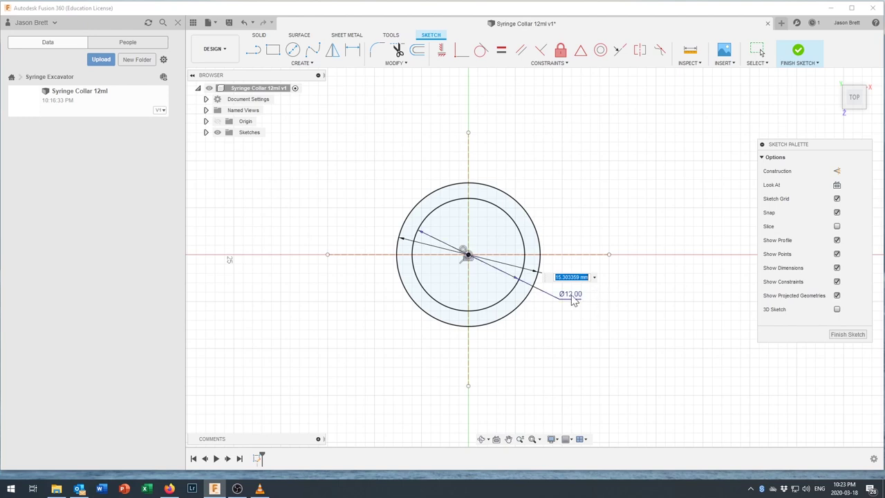
pyautogui.write('d1')
pyautogui.moveTo(574, 300)
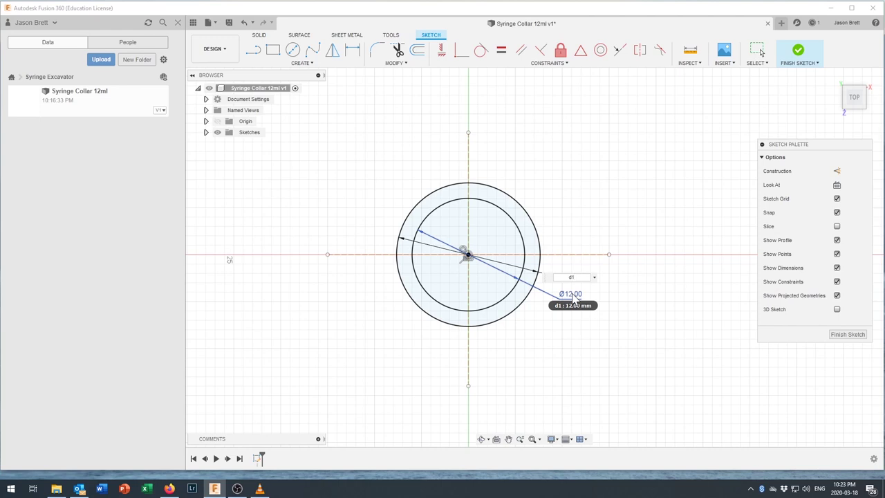
pyautogui.write('+3')
pyautogui.press('Return')
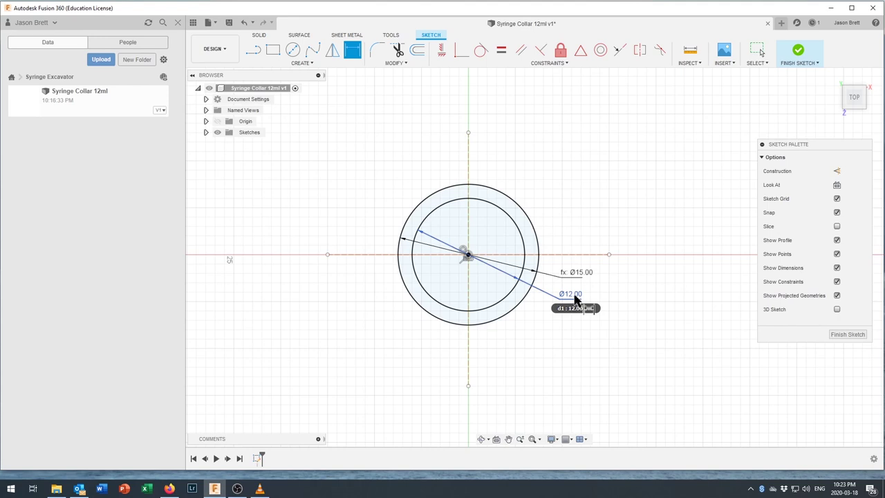
# - Change the inner circle's diameter to 20 mm, making the outer one 23 mm
pyautogui.doubleClick(574, 298)
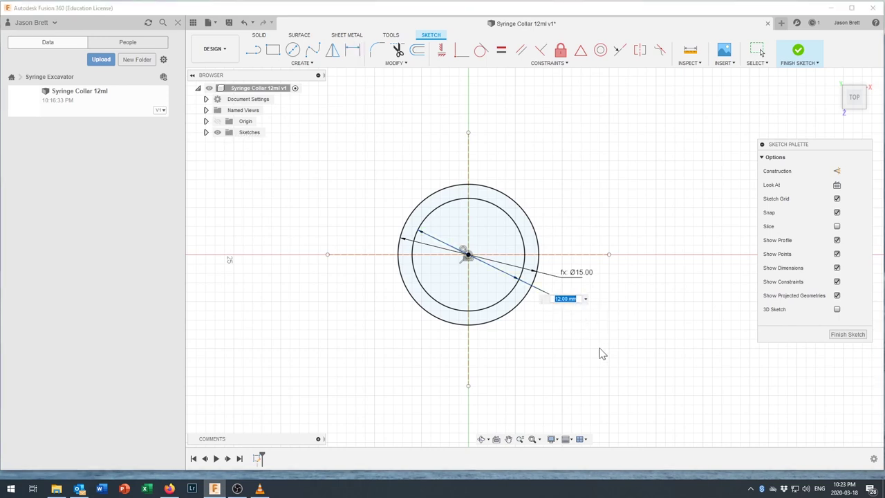
pyautogui.write('20')
pyautogui.press('Return')
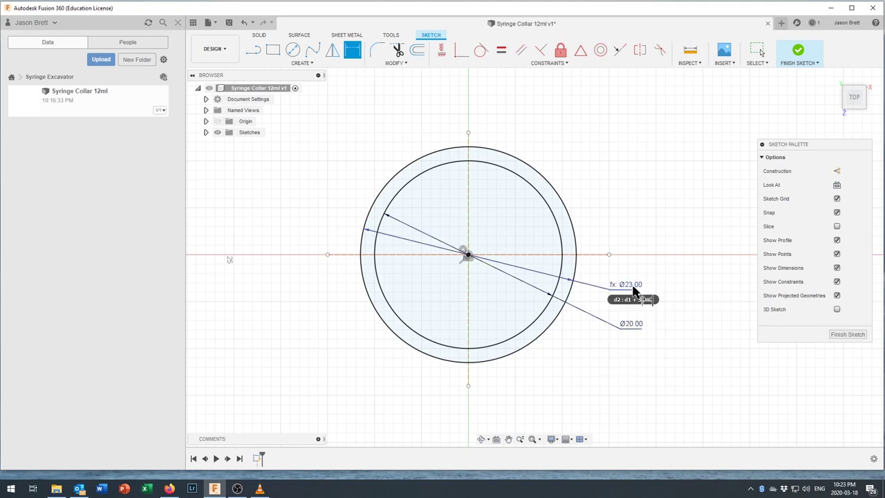
# - Undo back to Ø12/Ø15 circles and start a 1.00 mm offset of the vertical construction line
pyautogui.click(244, 23)
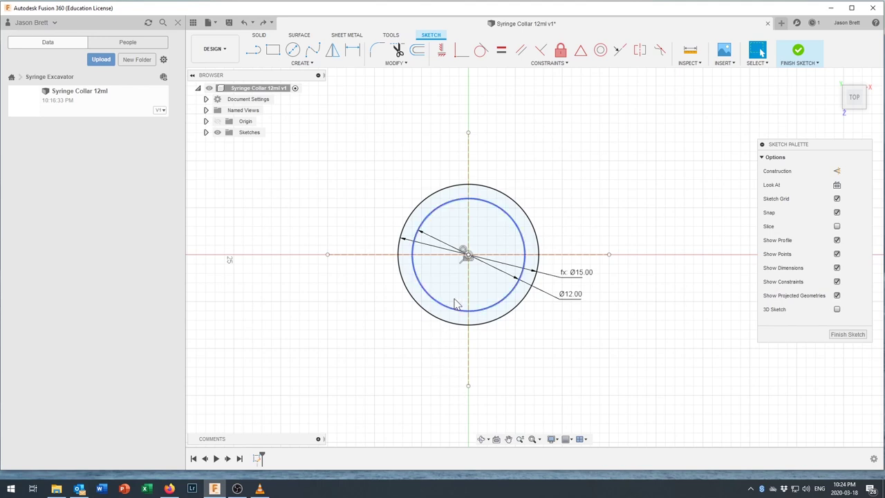
pyautogui.click(470, 192)
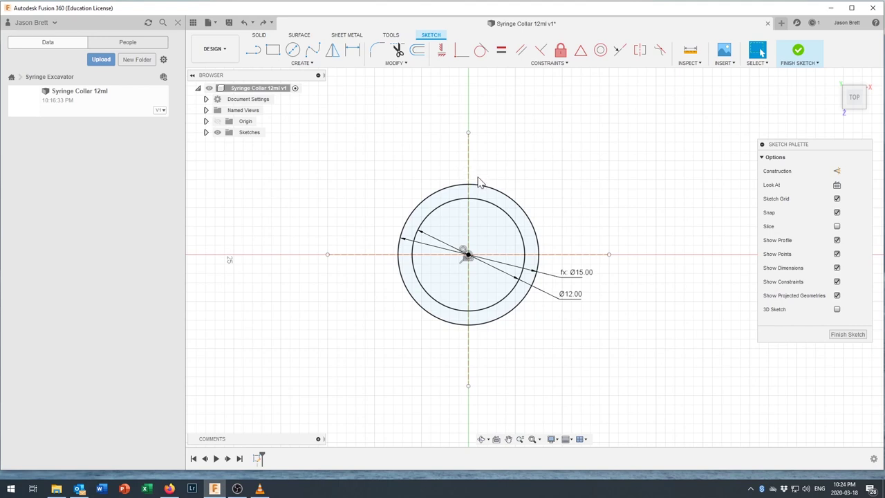
pyautogui.click(312, 64)
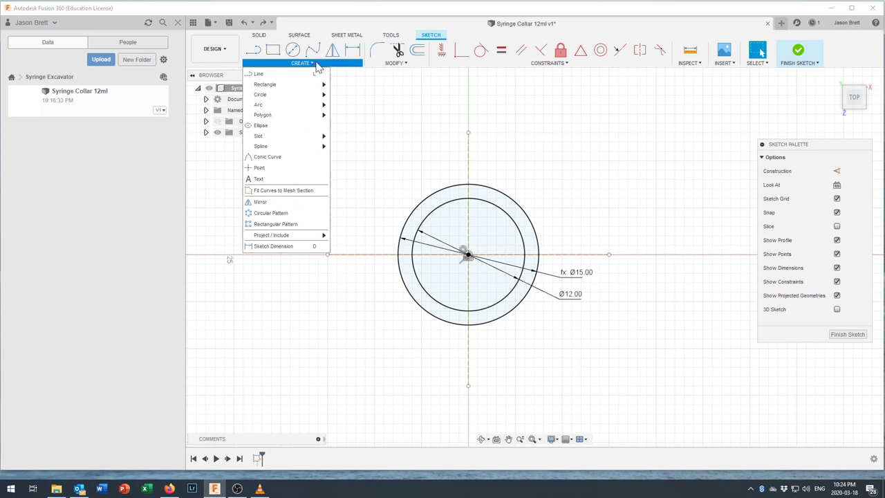
pyautogui.click(391, 63)
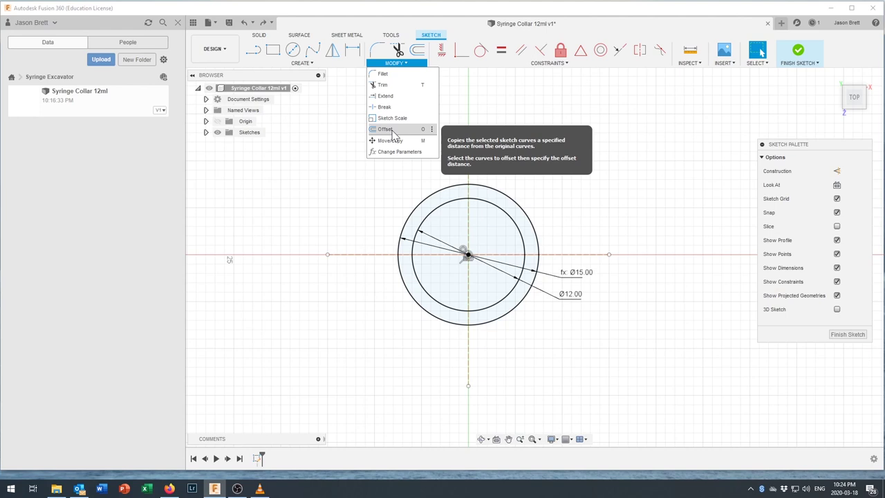
pyautogui.click(393, 130)
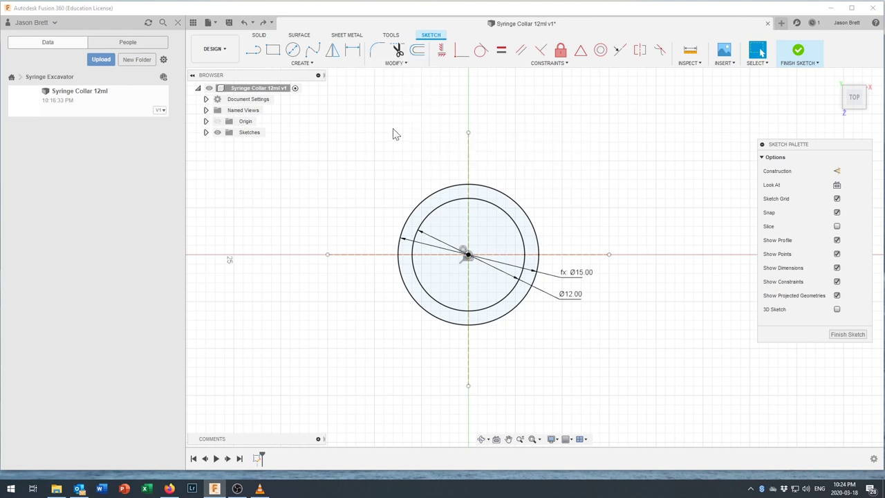
pyautogui.click(468, 163)
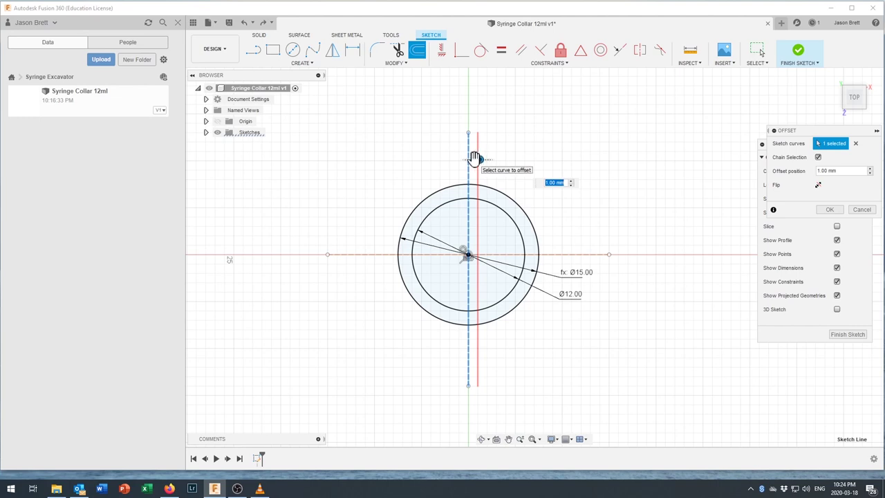
# - Confirm the 1 mm right offset, then offset the centre line -1 mm to its left
pyautogui.press('Return')
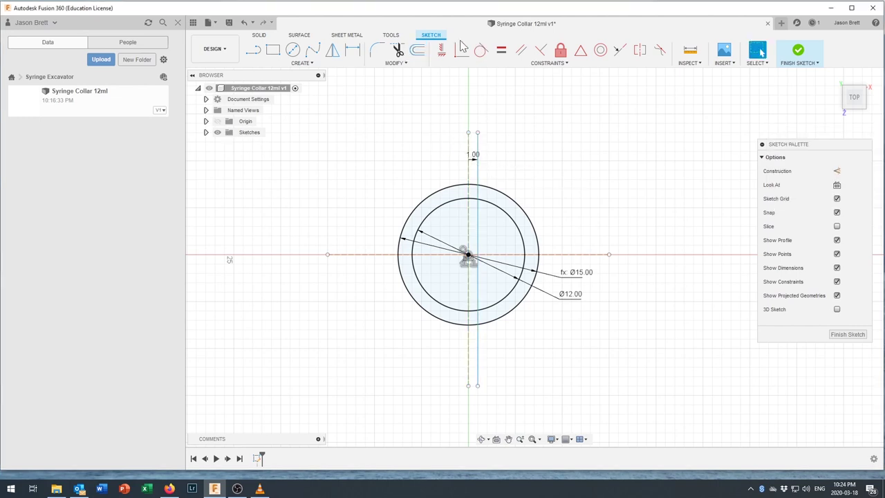
pyautogui.click(399, 65)
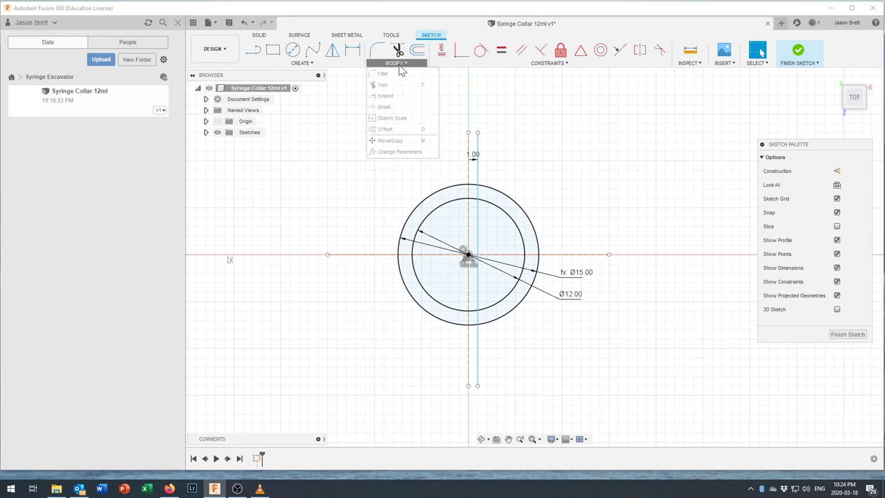
pyautogui.click(385, 130)
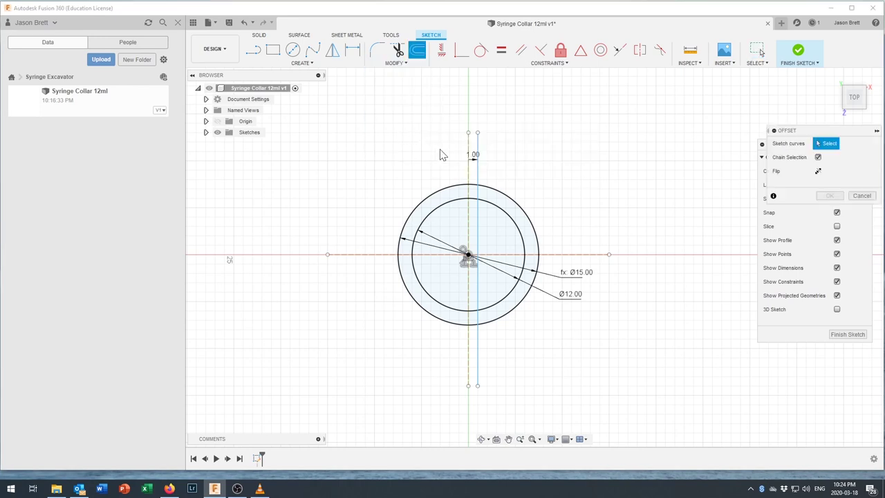
pyautogui.click(470, 153)
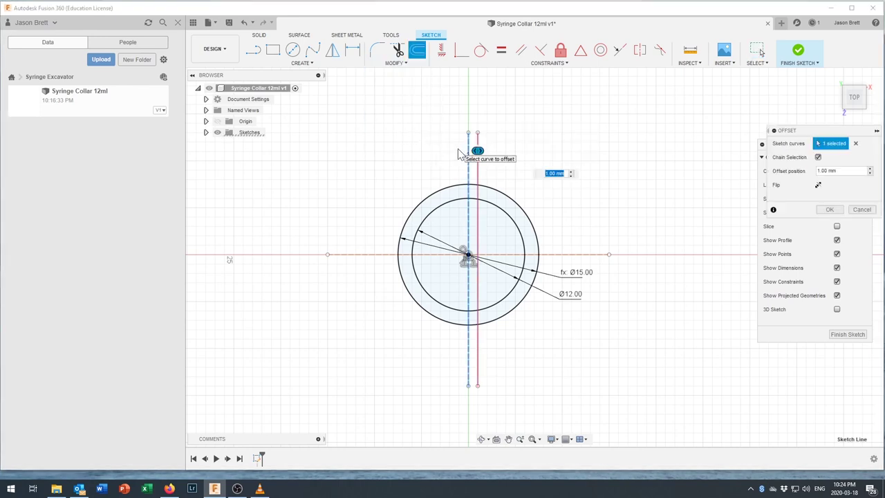
pyautogui.moveTo(475, 151); pyautogui.dragTo(460, 150)
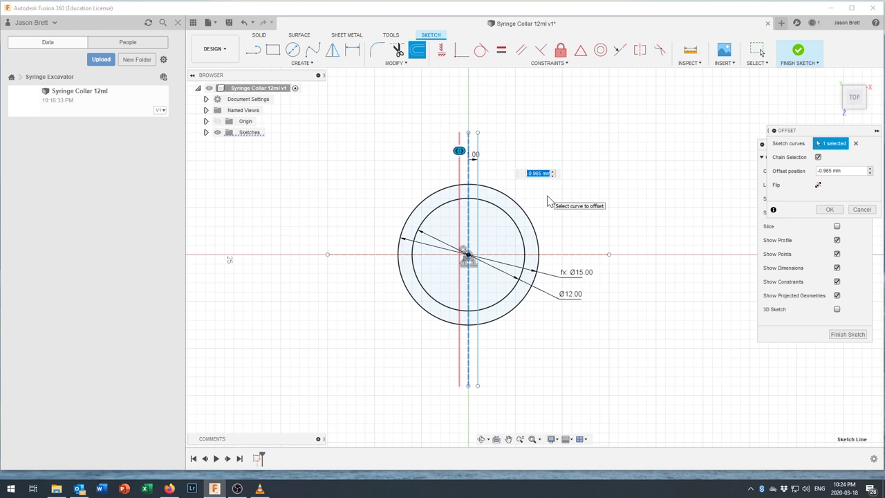
pyautogui.write('-1')
pyautogui.press('Return')
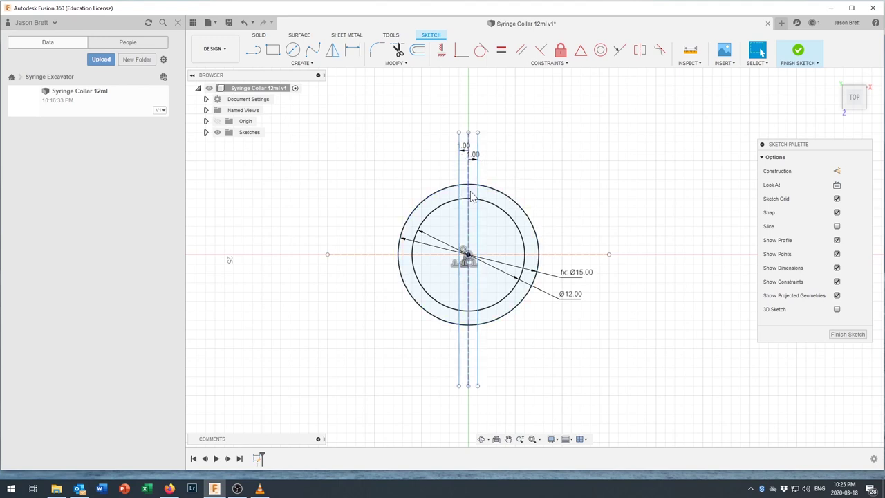
# - Trim the small arc between the offset lines, then undo the trim
pyautogui.click(473, 198)
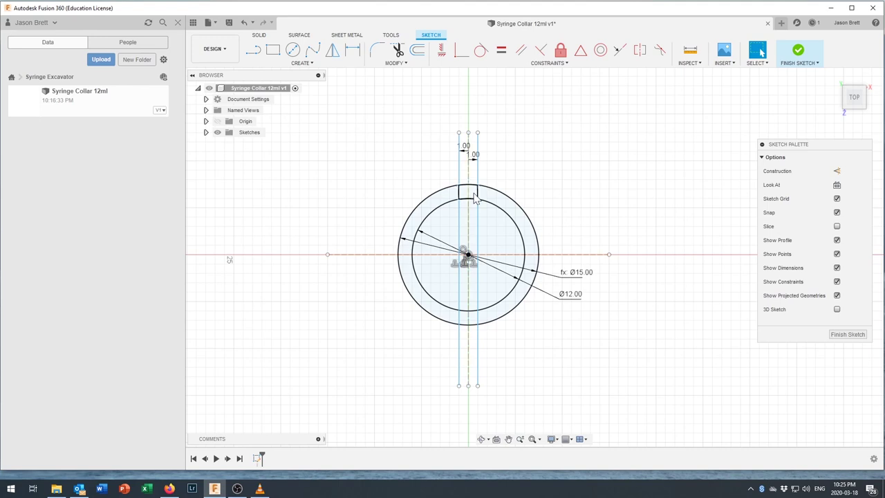
pyautogui.hotkey('ctrl', 'z')
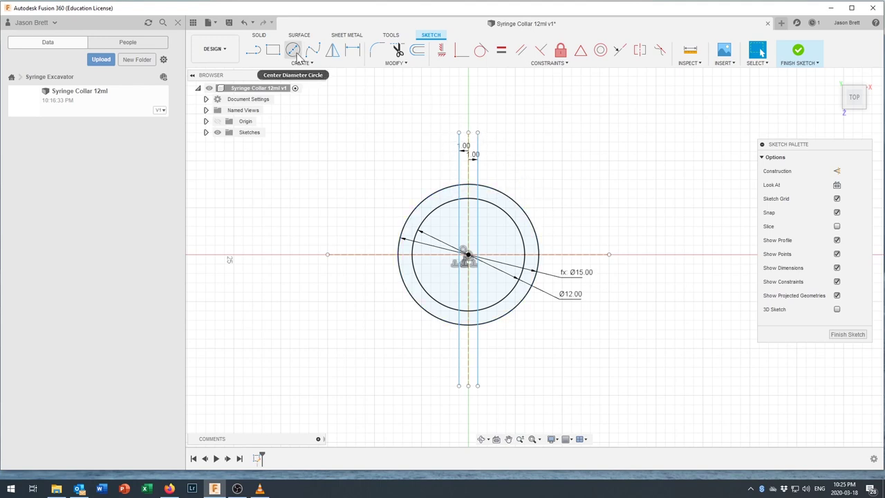
pyautogui.click(397, 68)
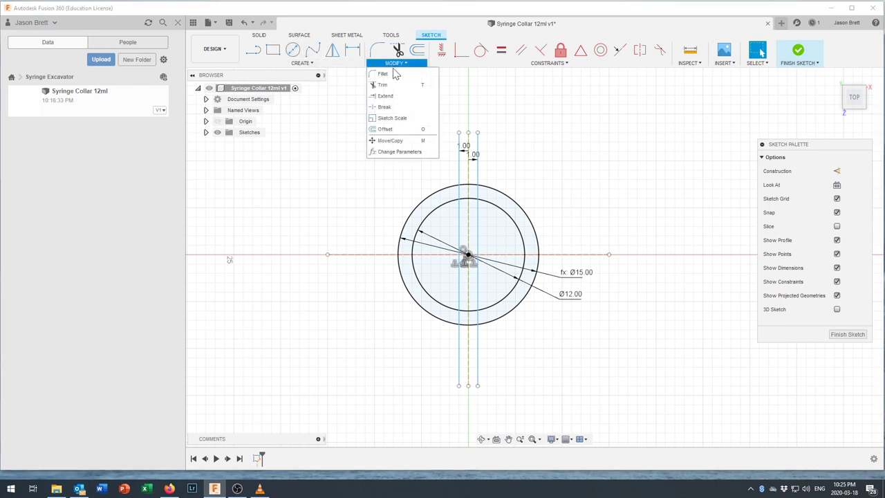
# - Offset the vertical centre line 3 mm to the right
pyautogui.click(389, 130)
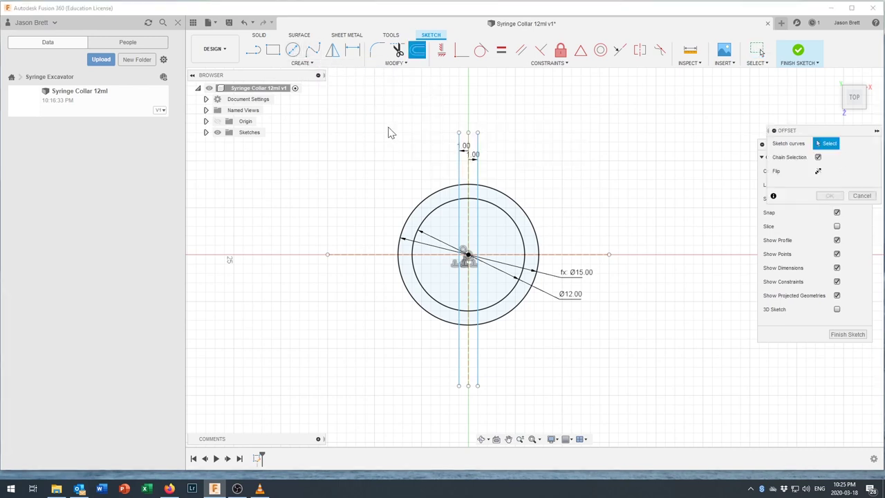
pyautogui.click(469, 178)
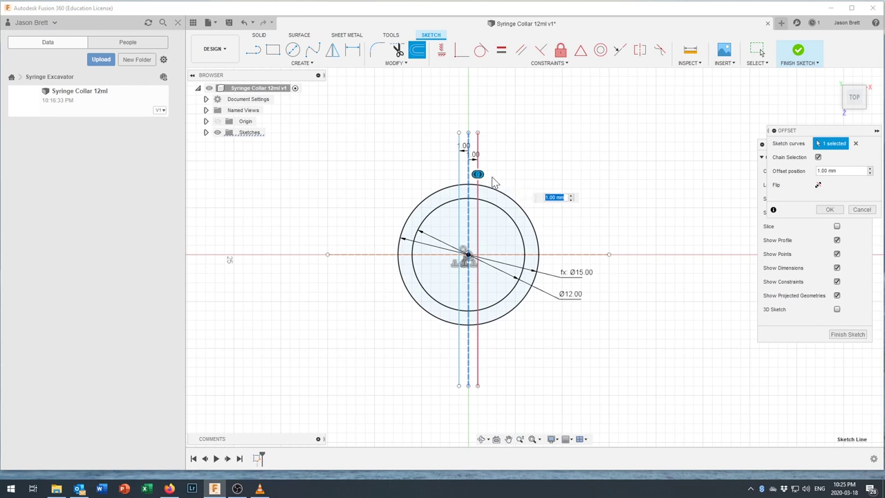
pyautogui.moveTo(477, 173); pyautogui.dragTo(493, 174)
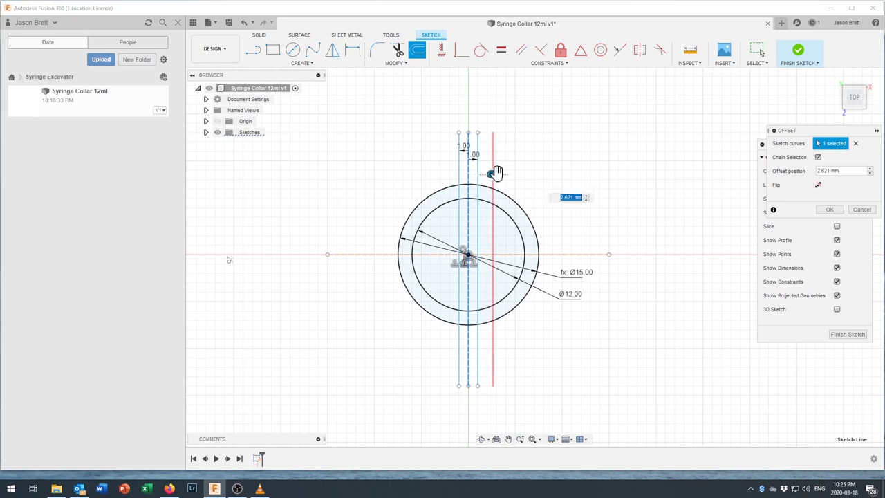
pyautogui.click(571, 197)
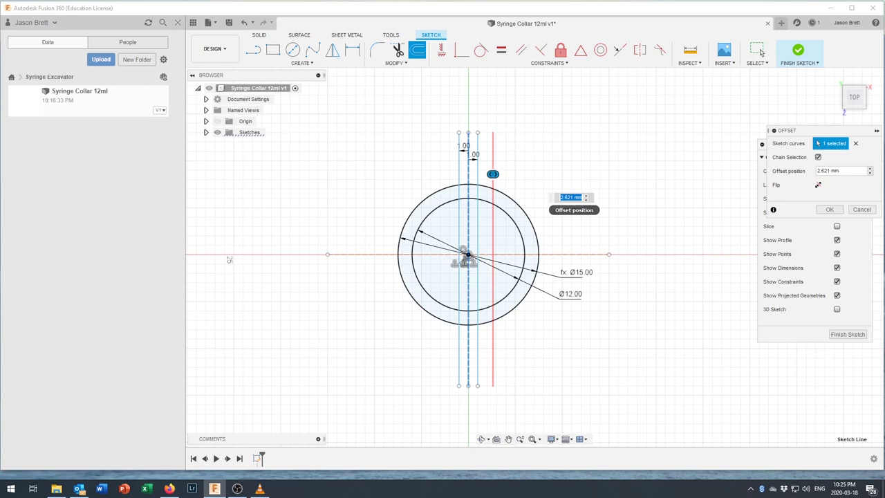
pyautogui.write('3')
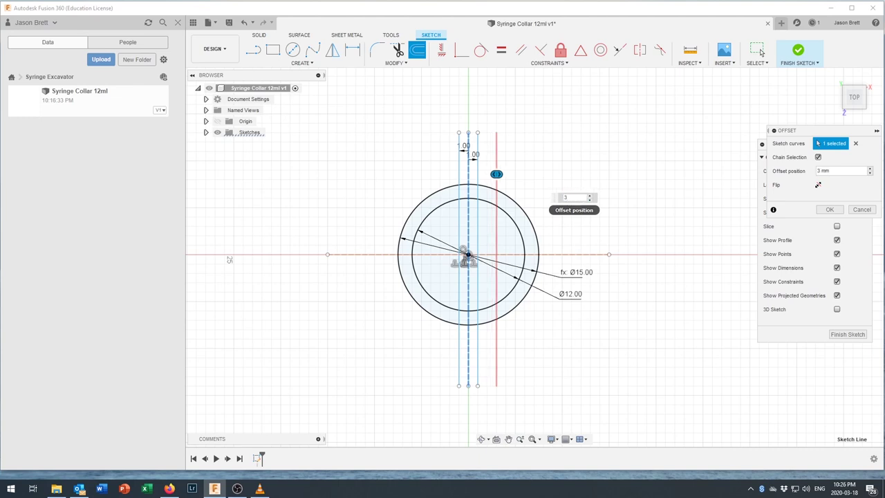
pyautogui.press('Return')
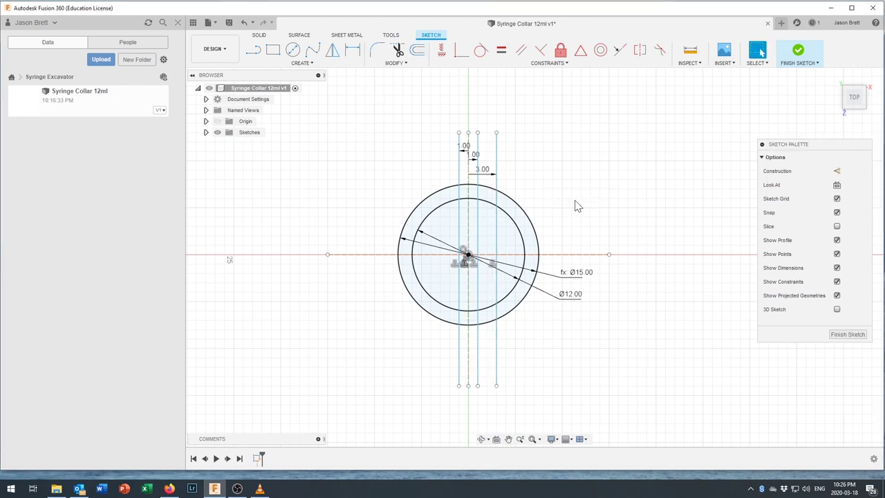
pyautogui.click(395, 63)
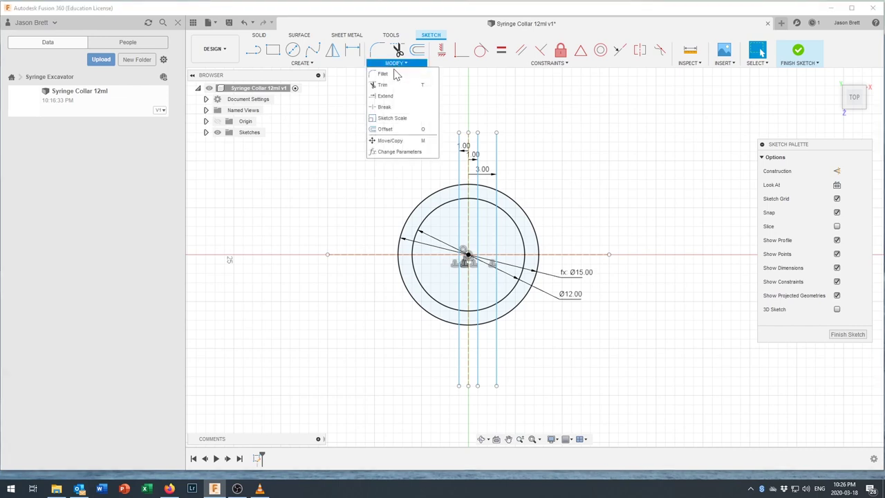
# - Offset the centre line -3 mm to add a matching line on its left
pyautogui.click(392, 130)
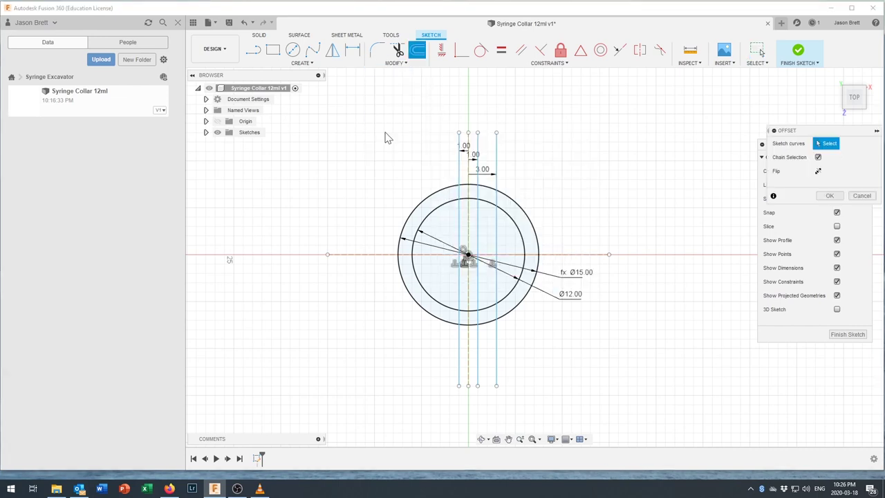
pyautogui.click(468, 181)
pyautogui.moveTo(468, 181); pyautogui.dragTo(446, 177)
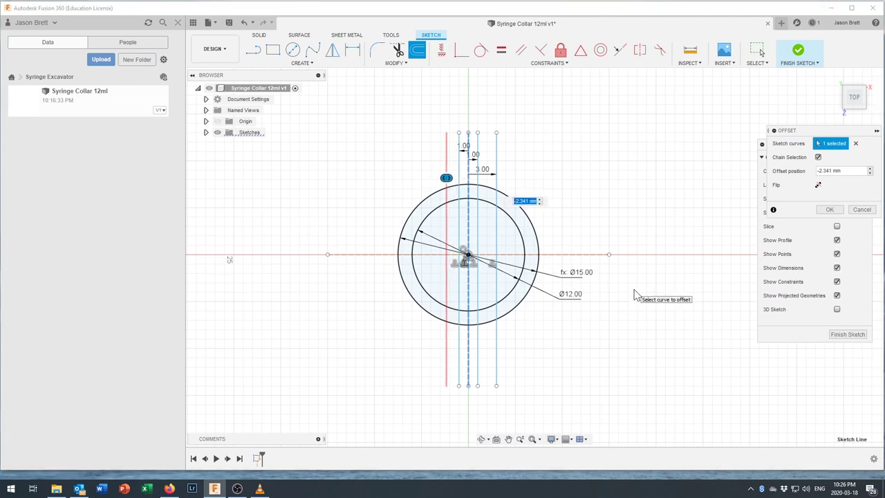
pyautogui.write('-3')
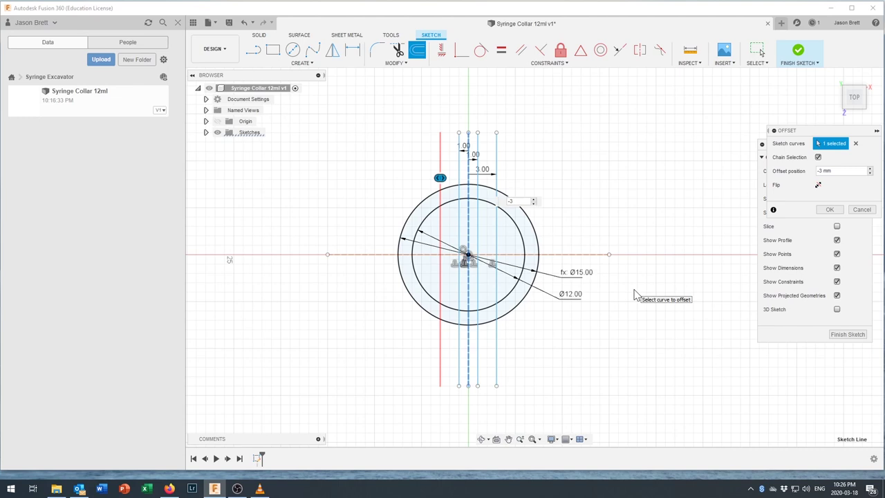
pyautogui.press('Return')
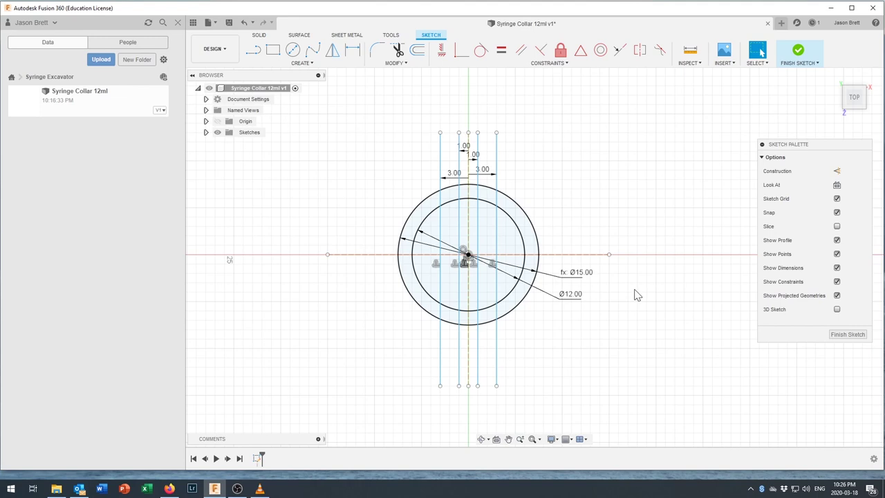
# - Select and deselect the right 3 mm and left 1 mm offset lines to inspect them
pyautogui.click(482, 200)
pyautogui.click(486, 170)
pyautogui.click(460, 155)
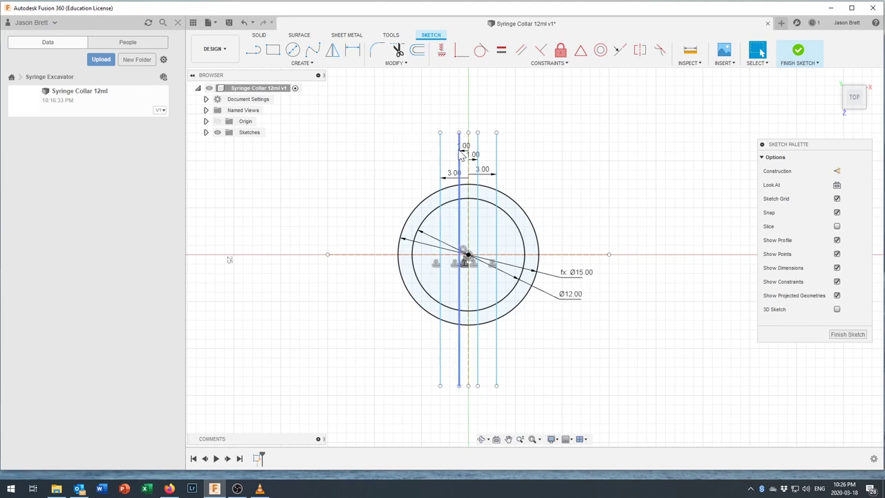
pyautogui.click(457, 164)
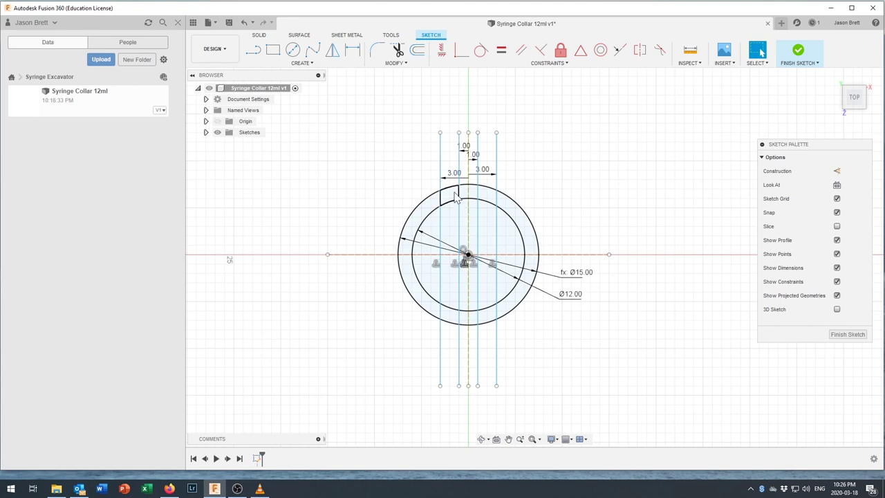
# - Draw rectangles between the 1 mm and 3 mm lines on both sides, then cancel the leftover offset
pyautogui.click(275, 56)
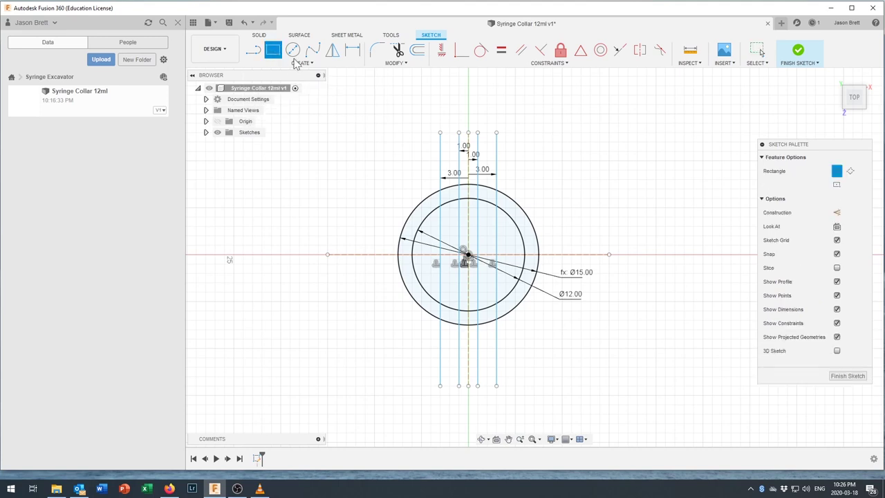
pyautogui.click(458, 145)
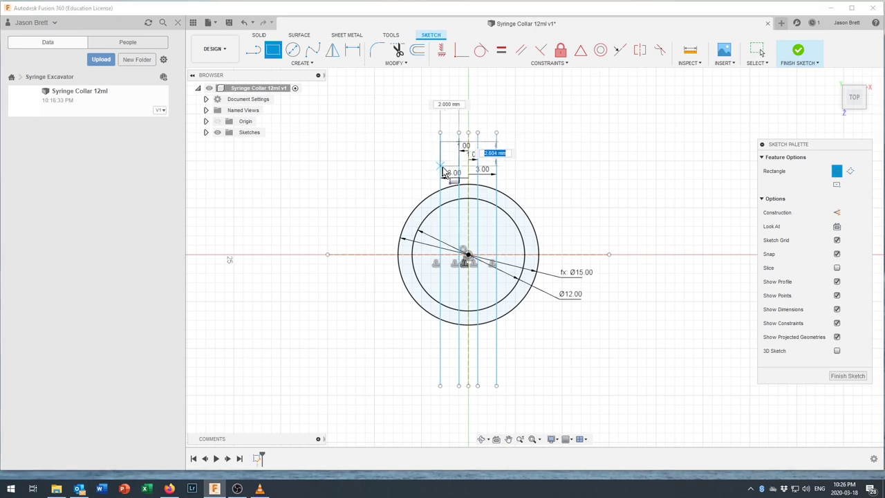
pyautogui.click(441, 217)
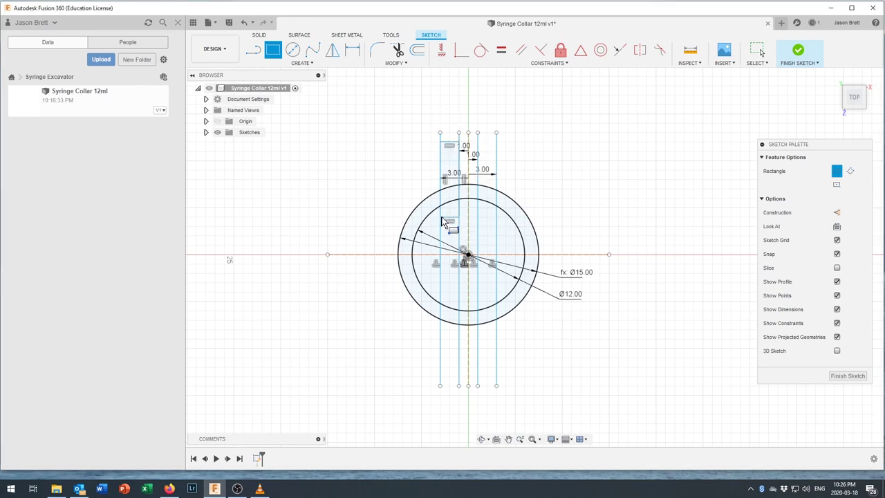
pyautogui.click(476, 142)
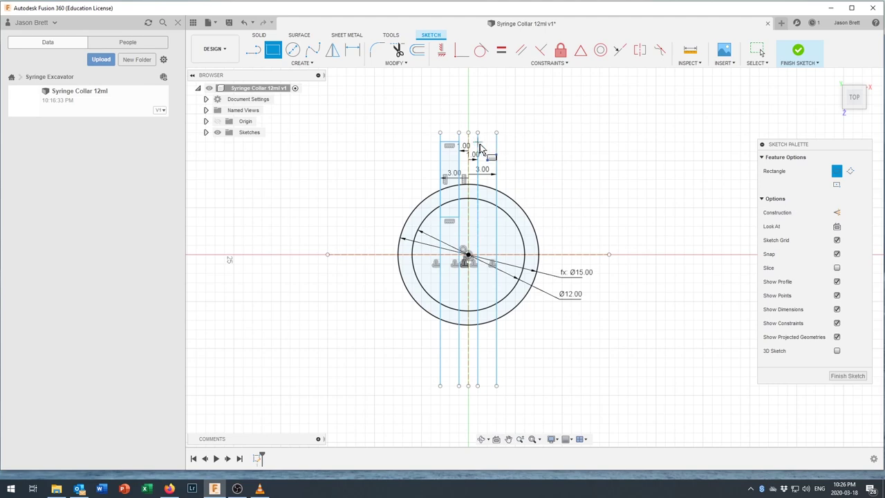
pyautogui.click(496, 218)
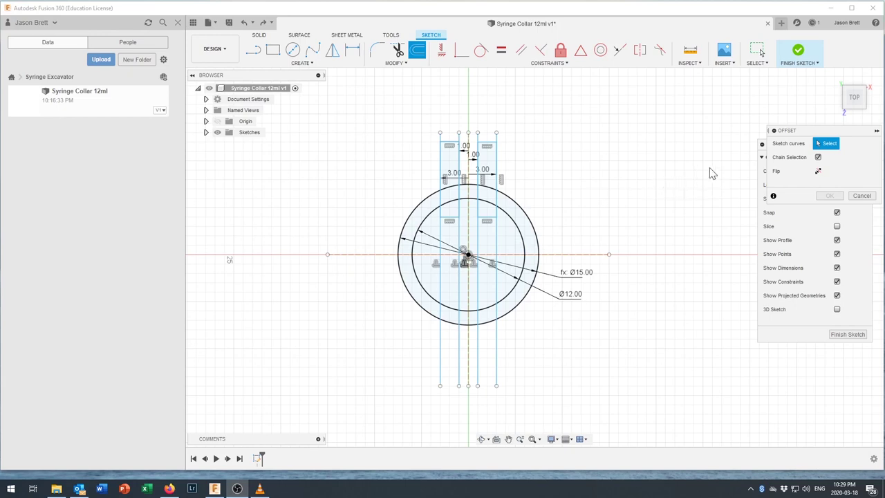
pyautogui.click(861, 196)
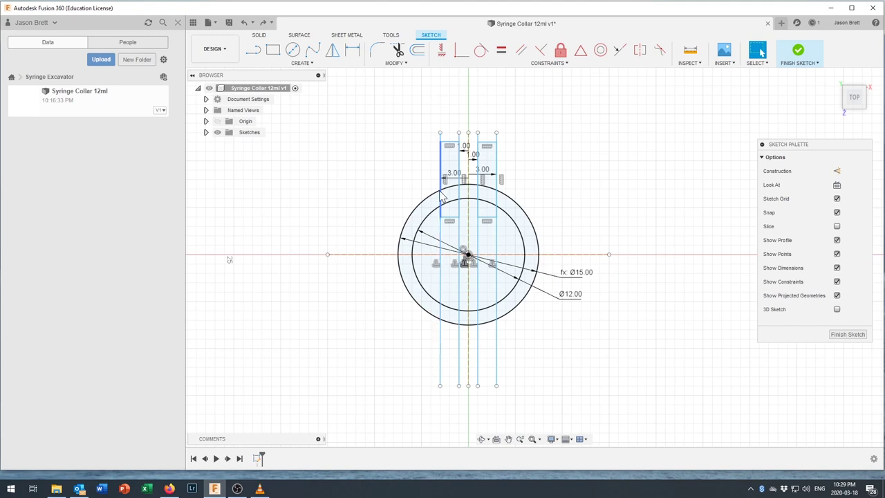
pyautogui.click(309, 66)
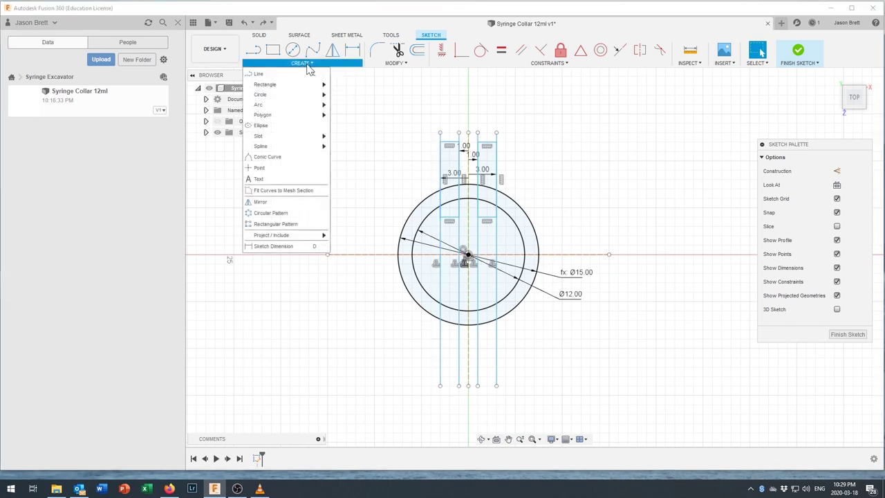
# - Place sketch points where the left and right 3 mm lines meet the outer Ø15 circle
pyautogui.click(292, 171)
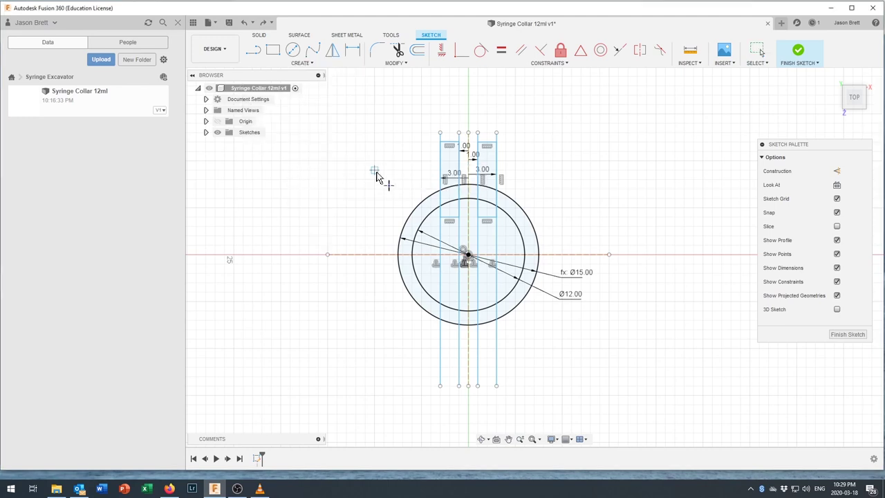
pyautogui.click(441, 190)
pyautogui.scroll(6, 497, 199)
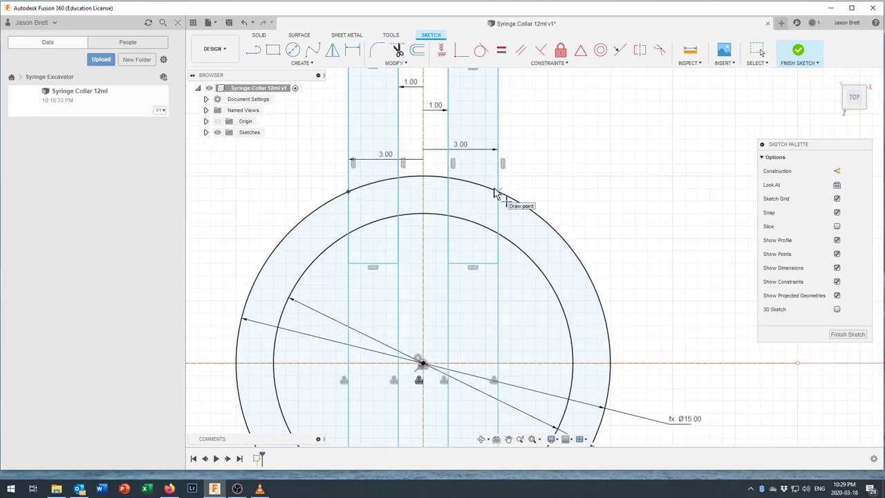
pyautogui.click(495, 193)
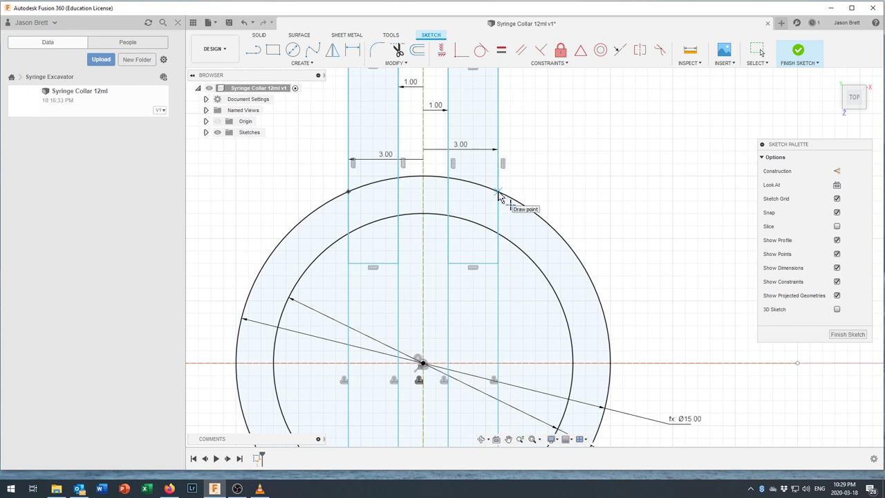
pyautogui.click(497, 192)
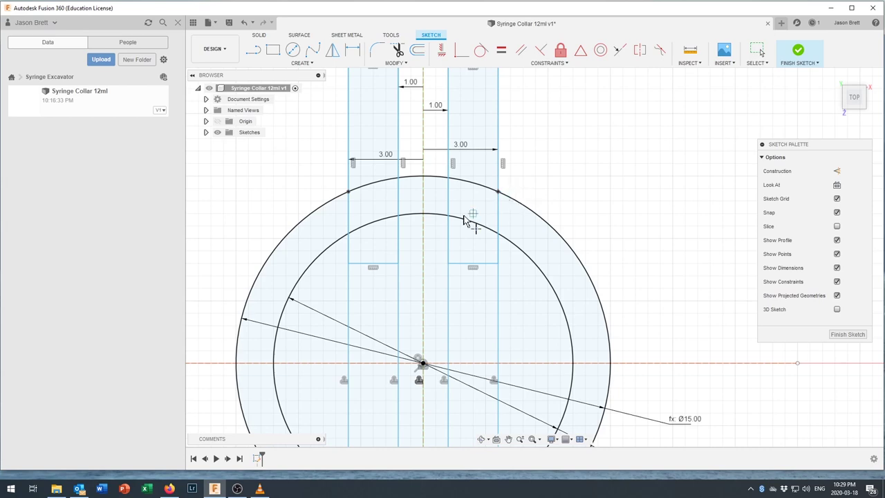
pyautogui.scroll(-2, 481, 211)
pyautogui.scroll(5, 484, 200)
pyautogui.scroll(-6, 508, 194)
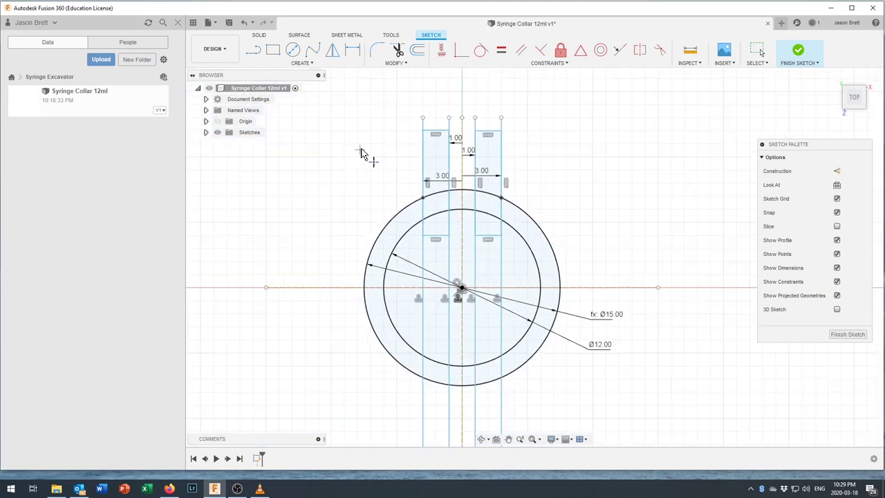
# - Dimension the left slot's top edge 9 mm above its point on the outer circle
pyautogui.click(354, 54)
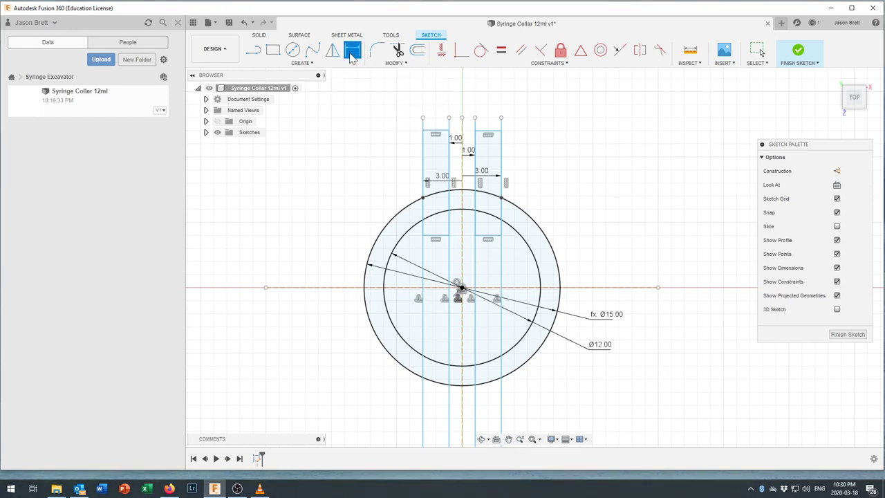
pyautogui.click(424, 155)
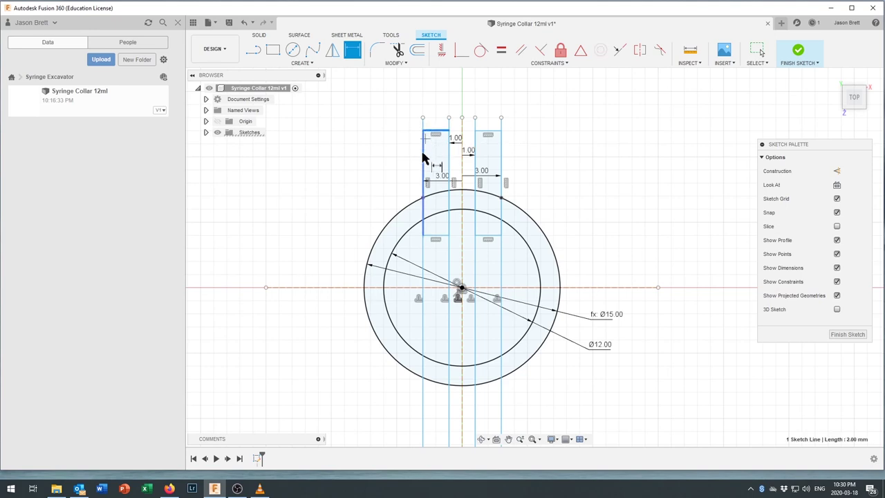
pyautogui.click(423, 198)
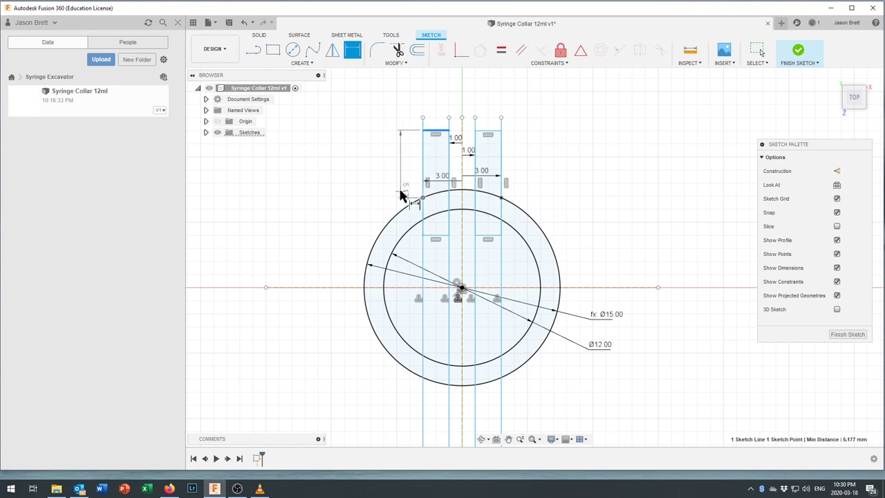
pyautogui.click(382, 166)
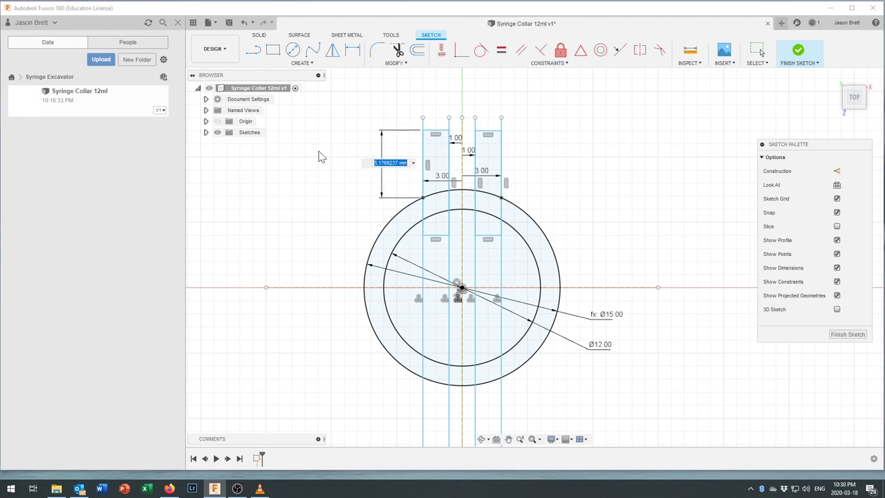
pyautogui.write('8')
pyautogui.press('Return')
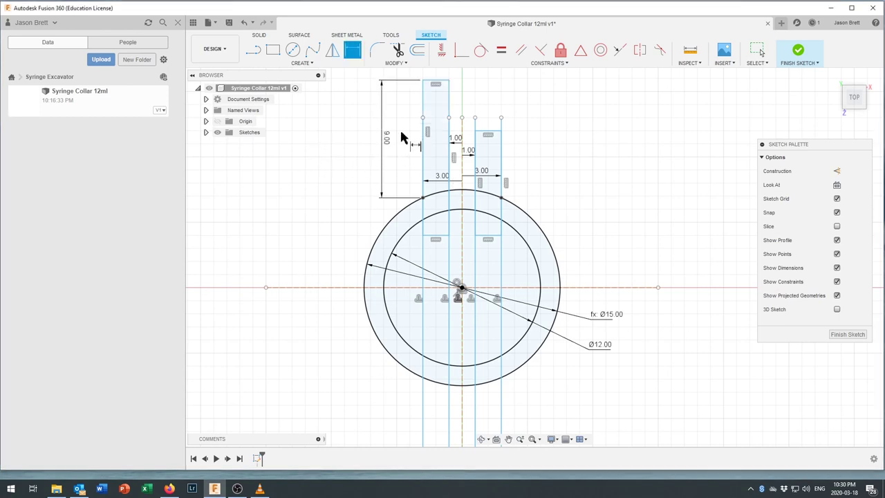
# - Dimension the right slot's height, linking it to the left slot's d7 dimension
pyautogui.click(496, 130)
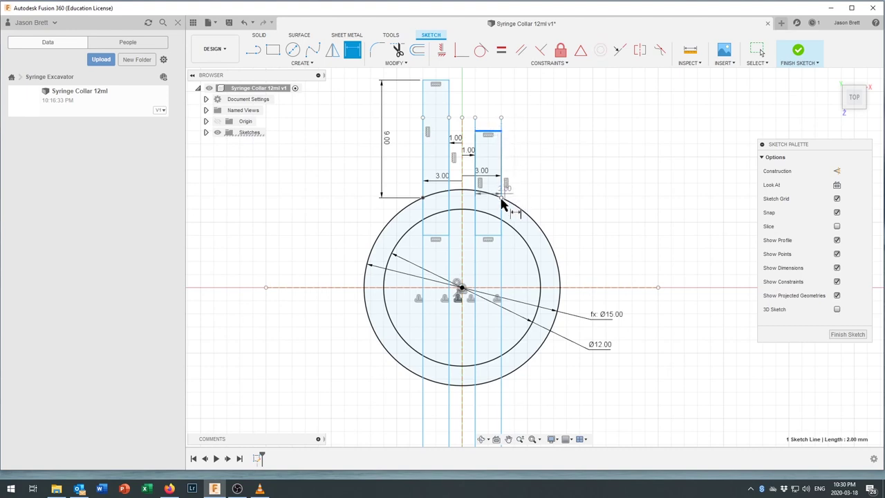
pyautogui.click(501, 197)
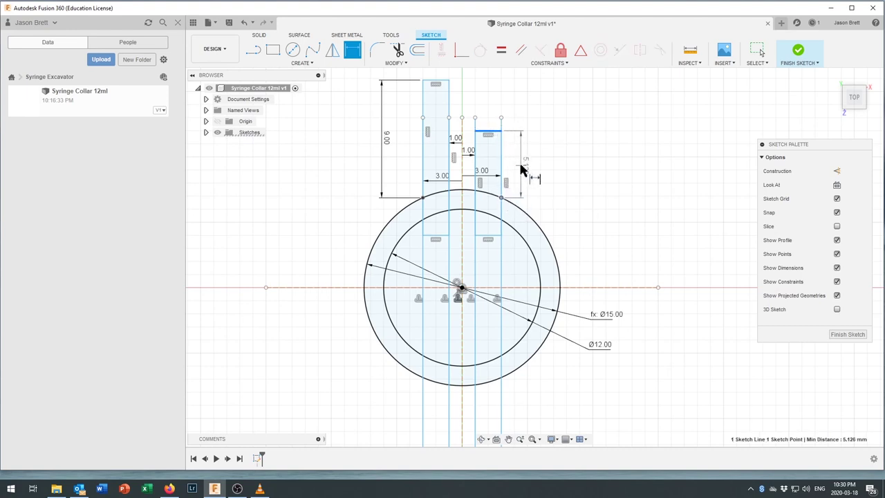
pyautogui.click(520, 175)
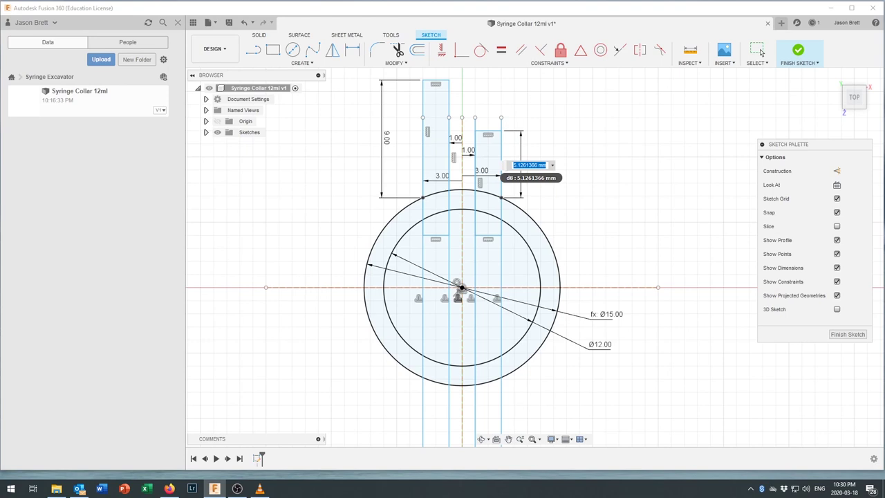
pyautogui.click(387, 138)
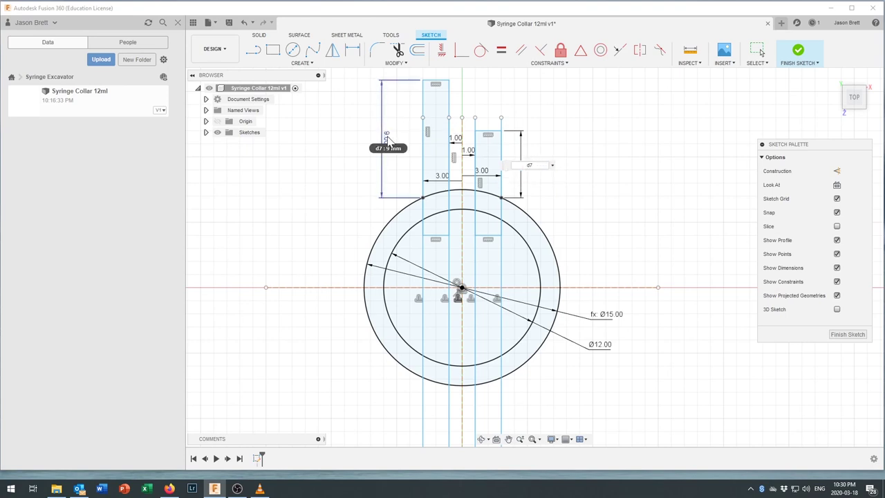
pyautogui.press('Return')
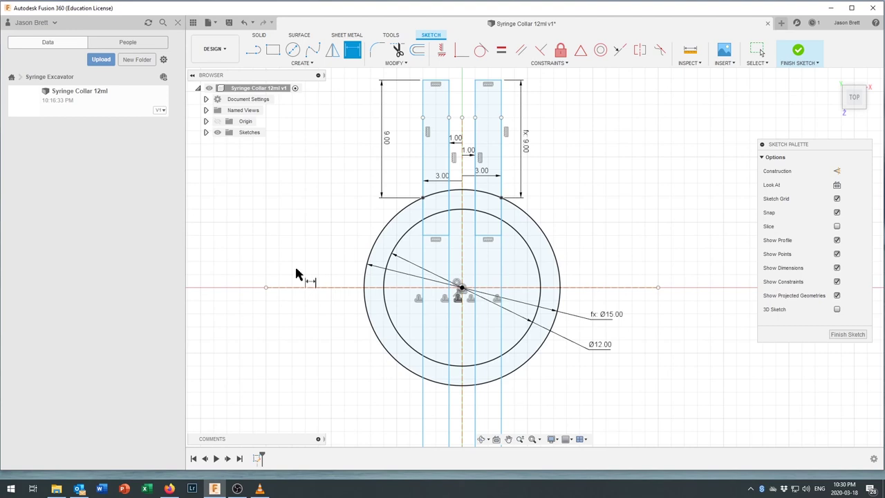
# - Draw a horizontal rectangle through the collar centre, extending past the outer circle on both sides
pyautogui.click(273, 52)
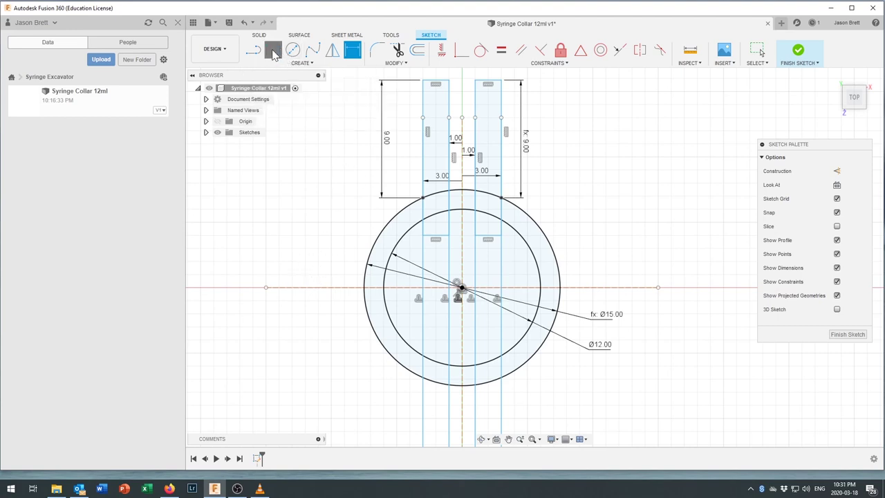
pyautogui.click(305, 262)
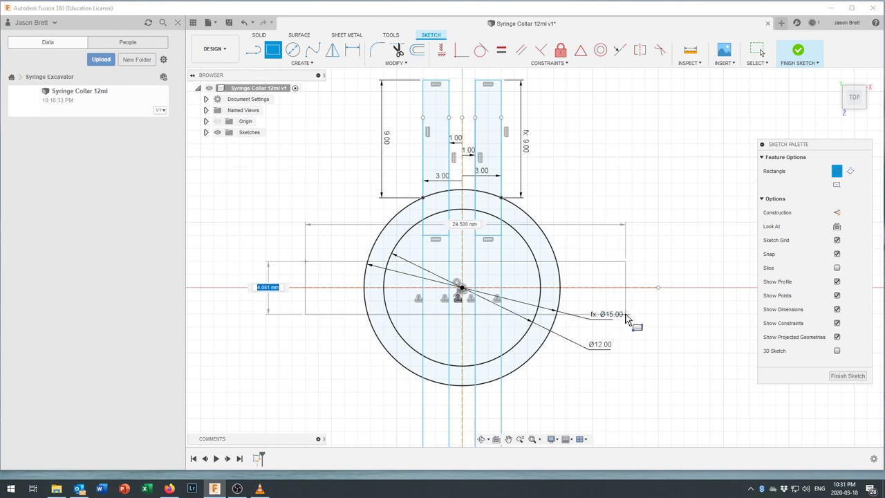
pyautogui.click(630, 314)
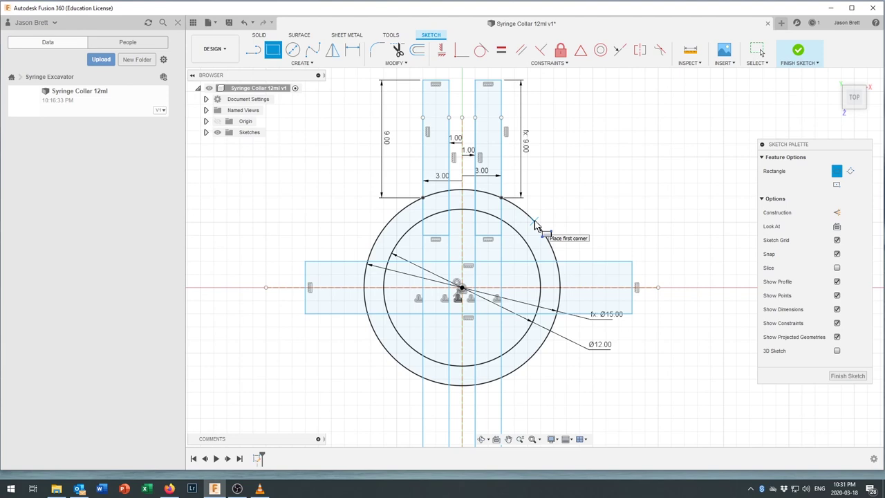
pyautogui.click(352, 51)
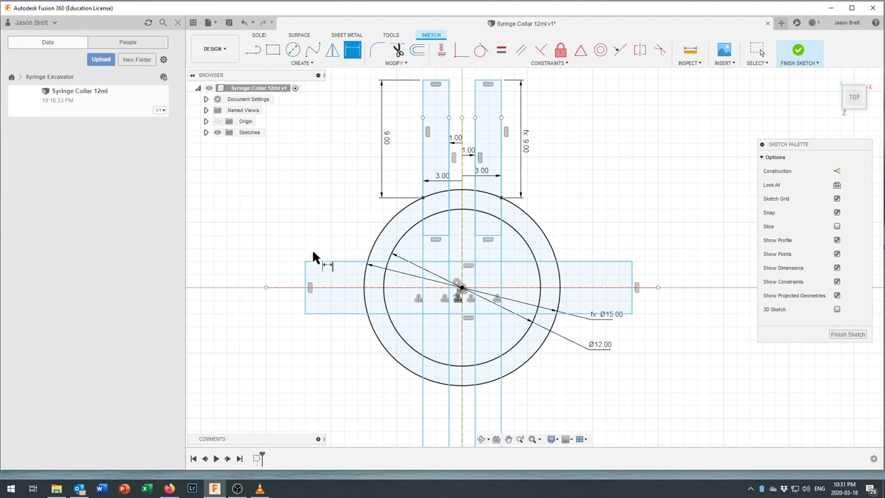
# - Dimension the rectangle's left end 15 mm from the vertical centre line
pyautogui.click(306, 279)
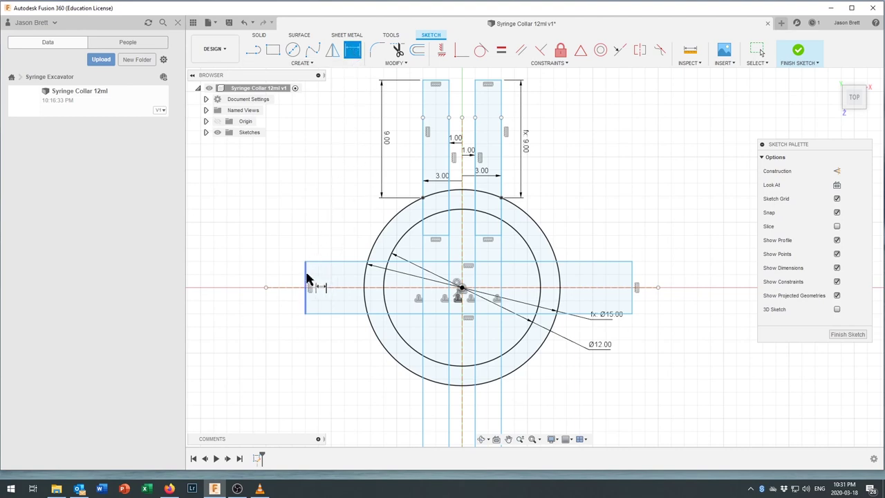
pyautogui.click(462, 253)
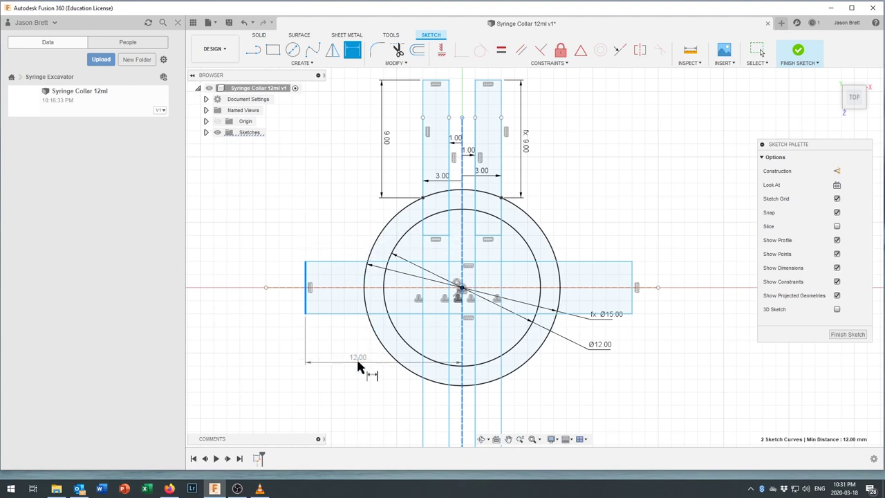
pyautogui.click(368, 376)
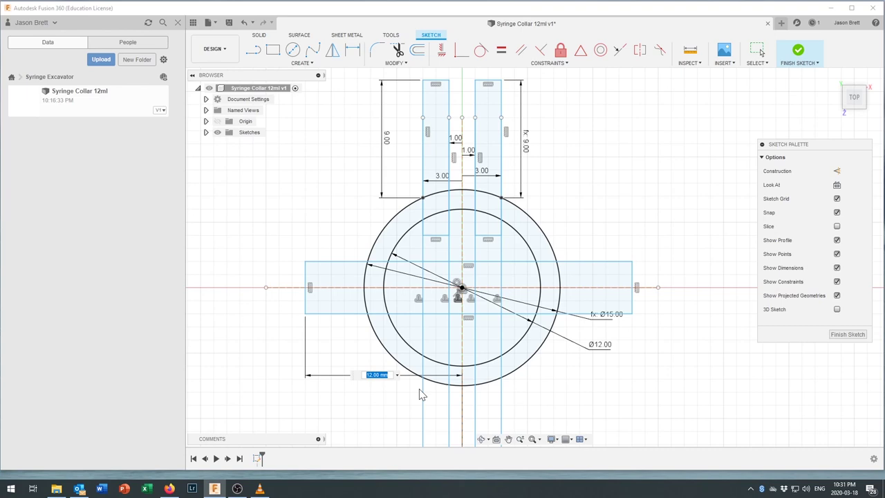
pyautogui.write('15')
pyautogui.press('Return')
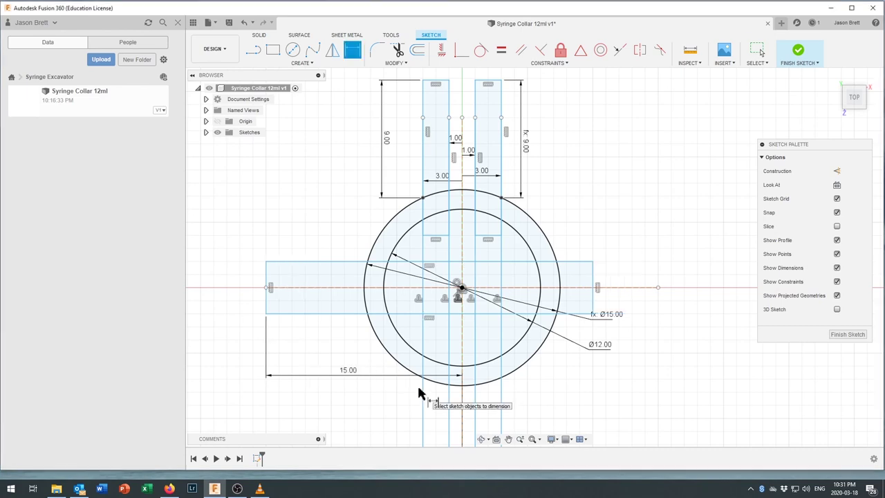
# - Dimension the right end to the centre, linked to the 15.00 left distance
pyautogui.click(594, 306)
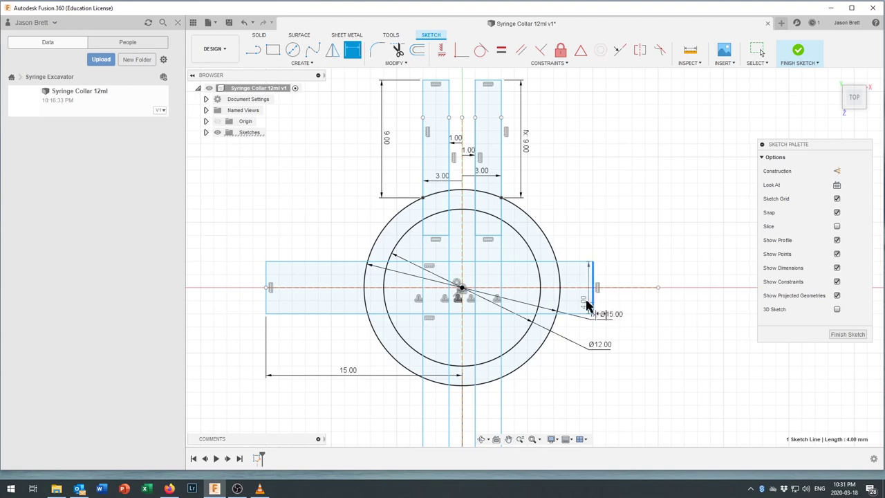
pyautogui.click(462, 288)
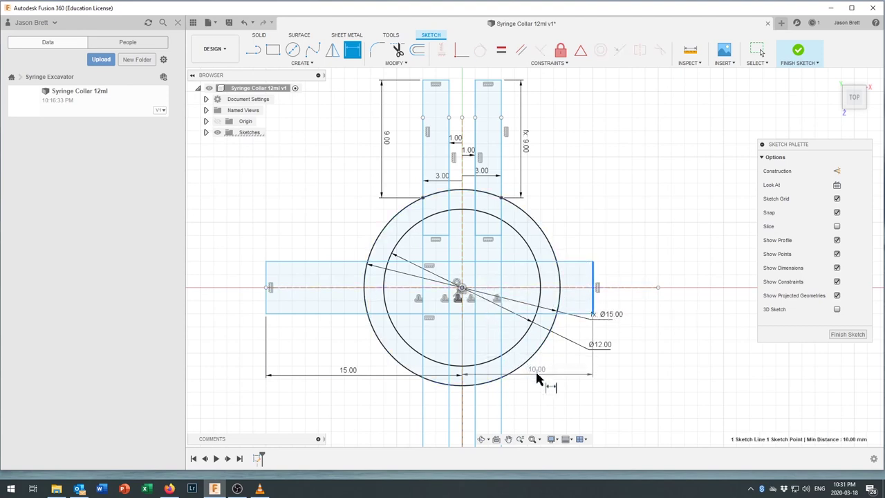
pyautogui.click(542, 377)
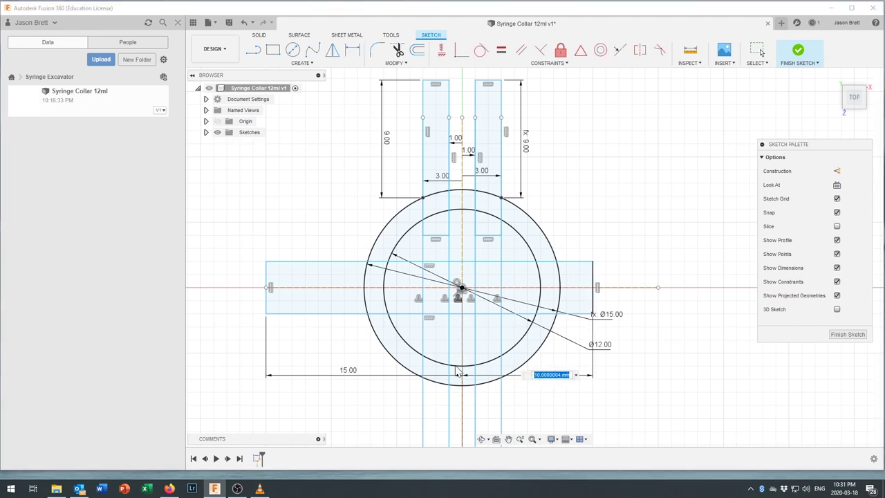
pyautogui.press('BackSpace')
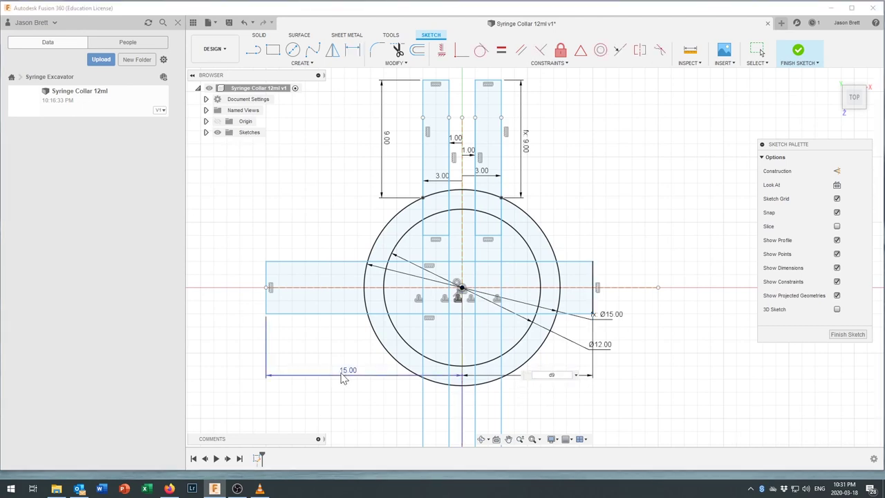
pyautogui.click(346, 372)
pyautogui.press('Return')
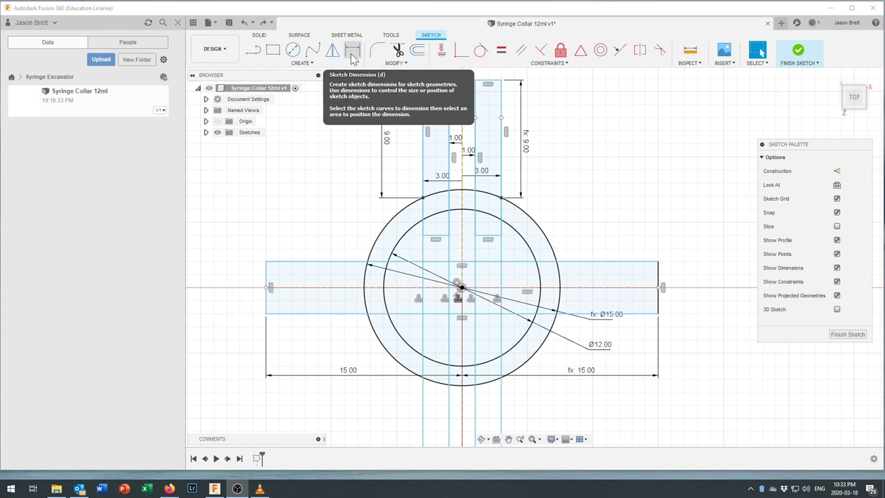
# - Dimension the rectangle's top edge 3 mm above the collar centre
pyautogui.click(353, 50)
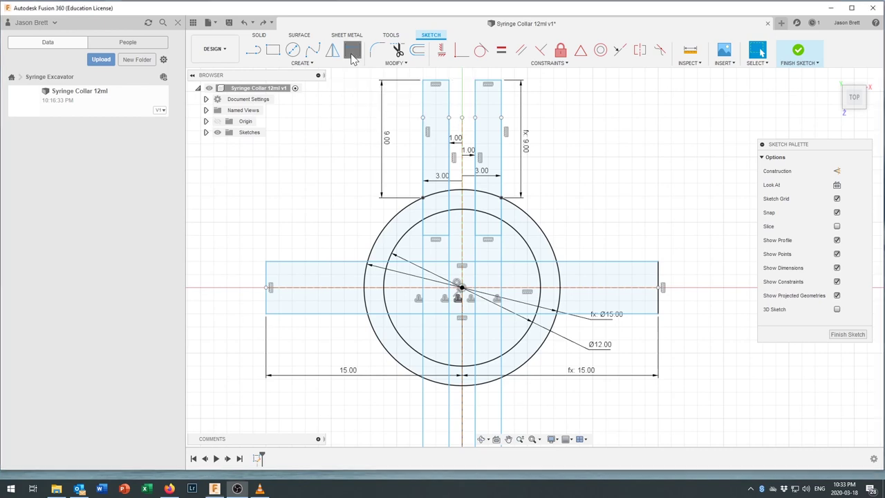
pyautogui.click(318, 263)
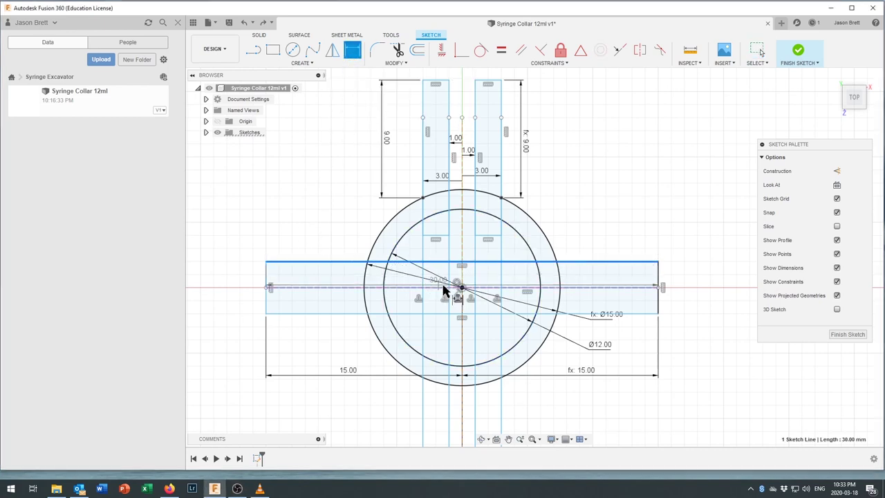
pyautogui.click(460, 286)
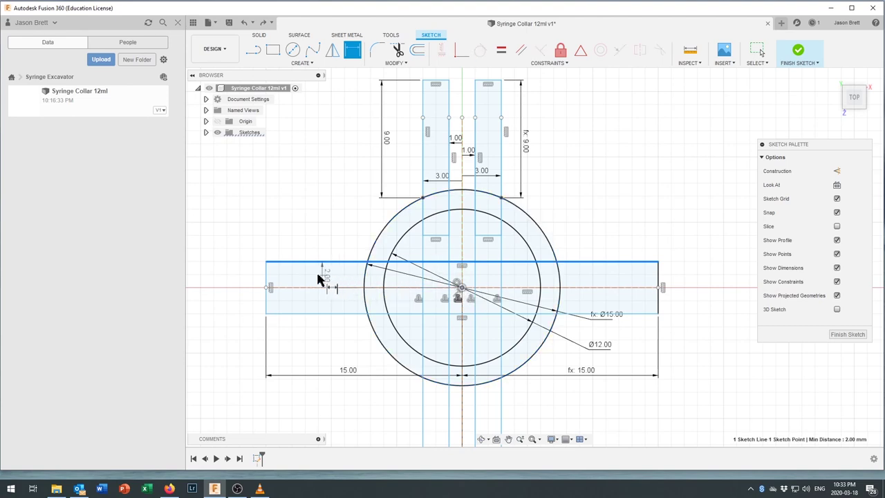
pyautogui.click(250, 280)
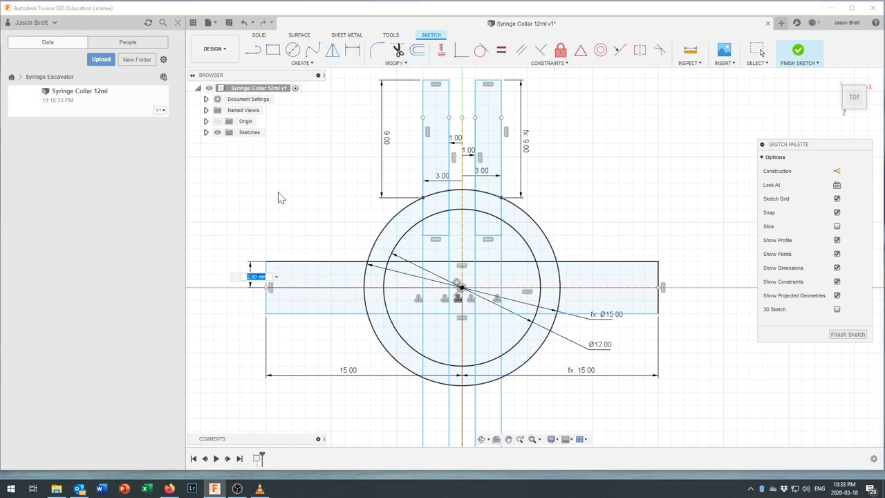
pyautogui.press('Return')
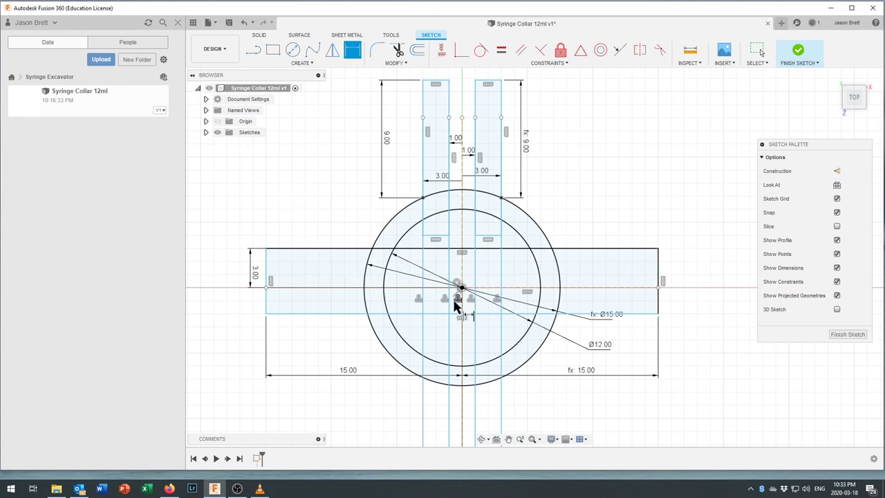
# - Dimension the tab's bottom edge 3 mm below the centre and finish the sketch
pyautogui.click(348, 315)
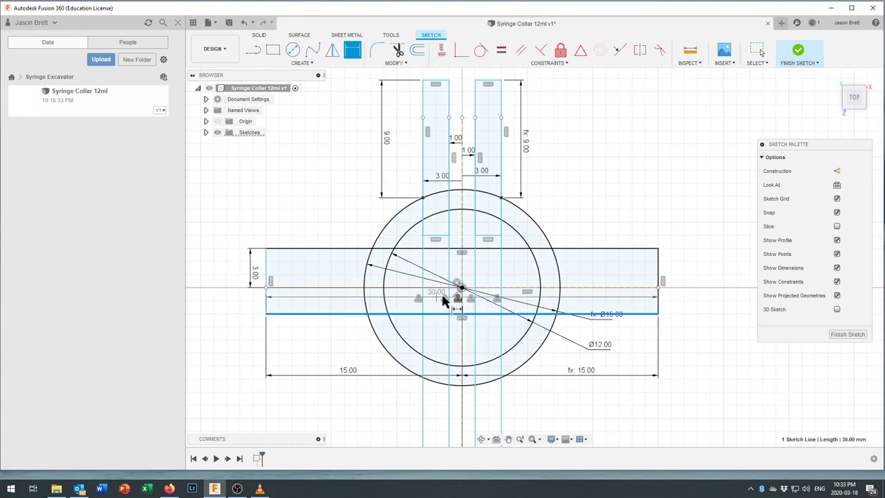
pyautogui.click(460, 286)
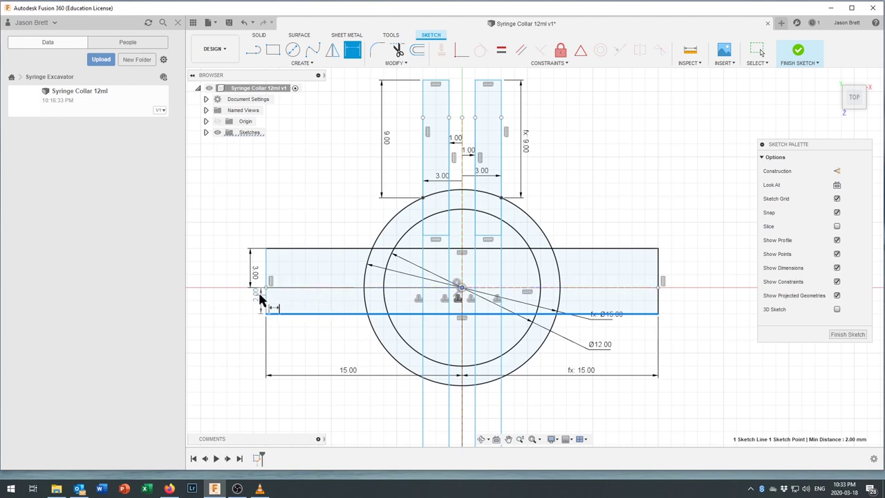
pyautogui.click(253, 307)
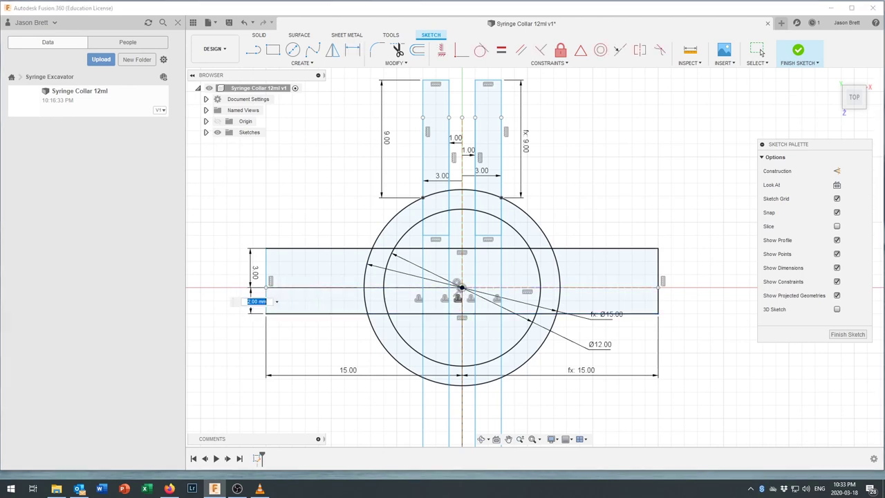
pyautogui.write('3')
pyautogui.press('Return')
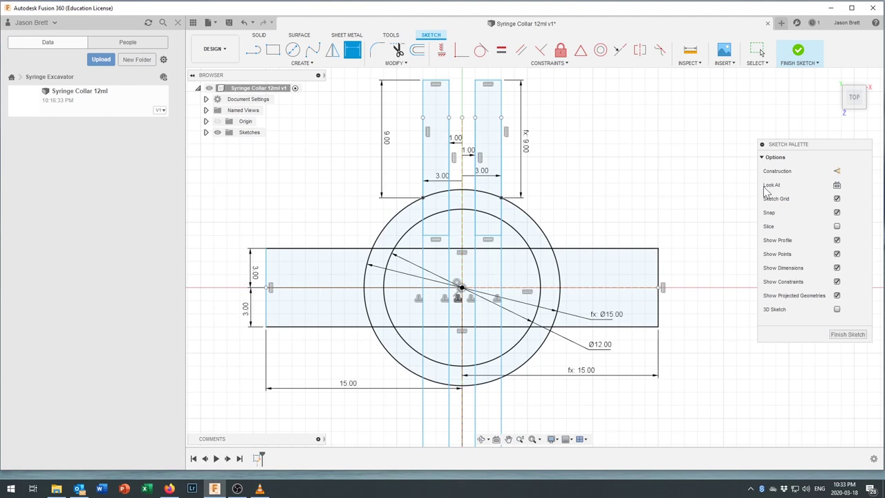
pyautogui.click(799, 51)
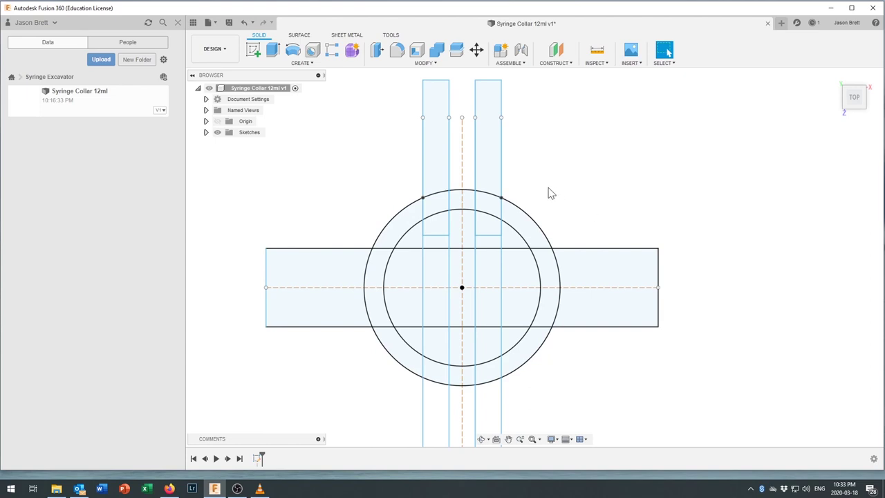
# - Zoom and pan the view to centre the finished collar sketch
pyautogui.scroll(2, 553, 194)
pyautogui.scroll(-4, 553, 194)
pyautogui.scroll(2, 553, 193)
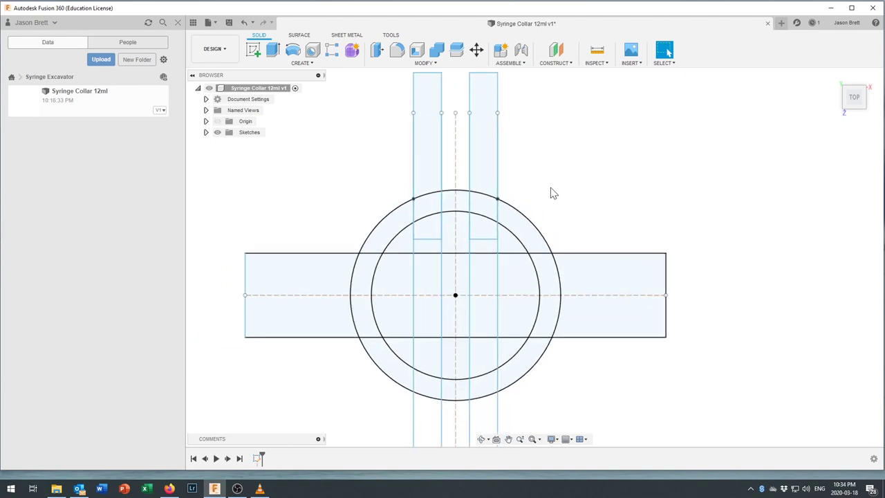
pyautogui.scroll(-1, 552, 193)
pyautogui.scroll(-2, 537, 178)
pyautogui.moveTo(537, 177)
pyautogui.mouseDown(button='middle')
pyautogui.moveTo(571, 190)
pyautogui.moveTo(634, 180)
pyautogui.moveTo(684, 189)
pyautogui.moveTo(553, 196)
pyautogui.moveTo(615, 182)
pyautogui.moveTo(602, 182)
pyautogui.mouseUp(button='middle')
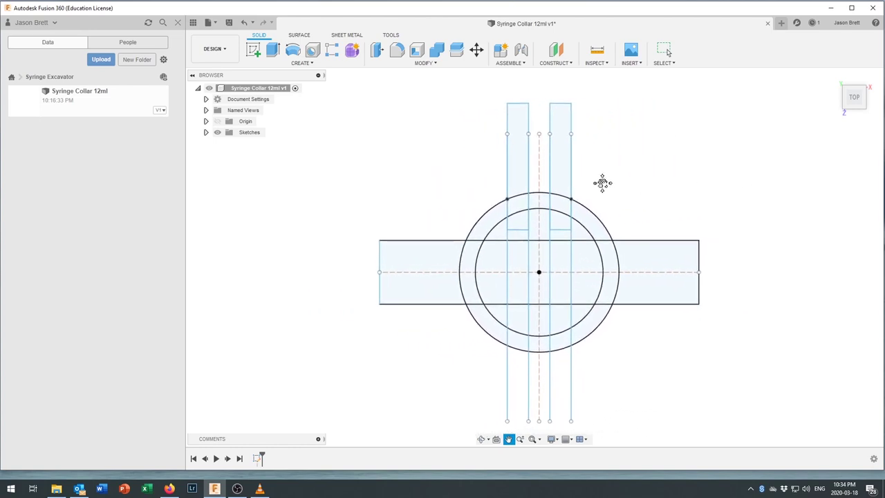
pyautogui.press('Escape')
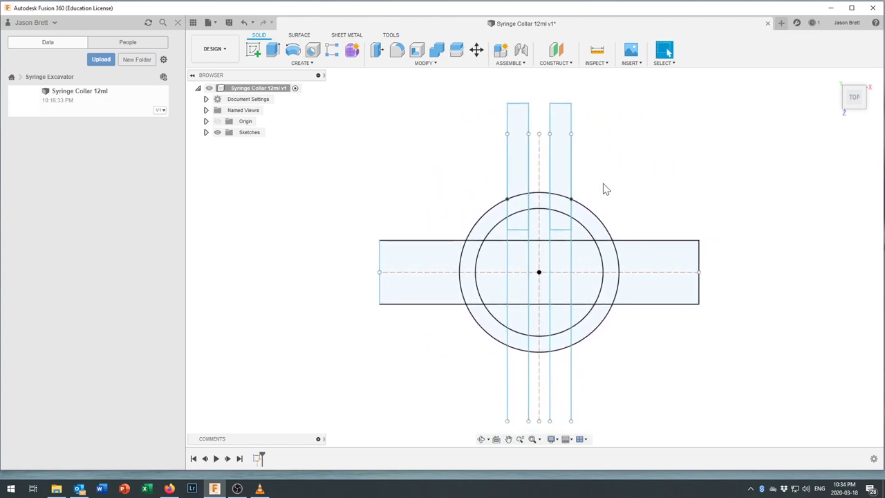
# - Orbit the collar sketch to a tilted, nearly side-on view, then start the Extrude command
pyautogui.click(866, 89)
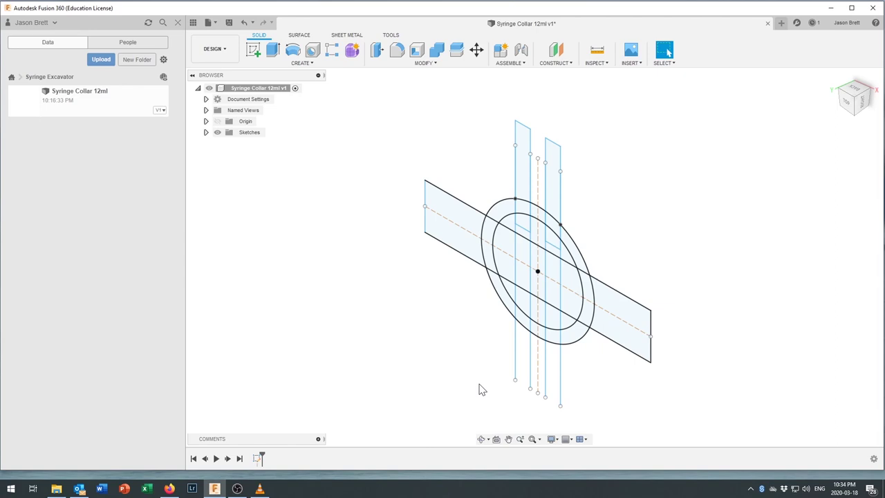
pyautogui.click(481, 439)
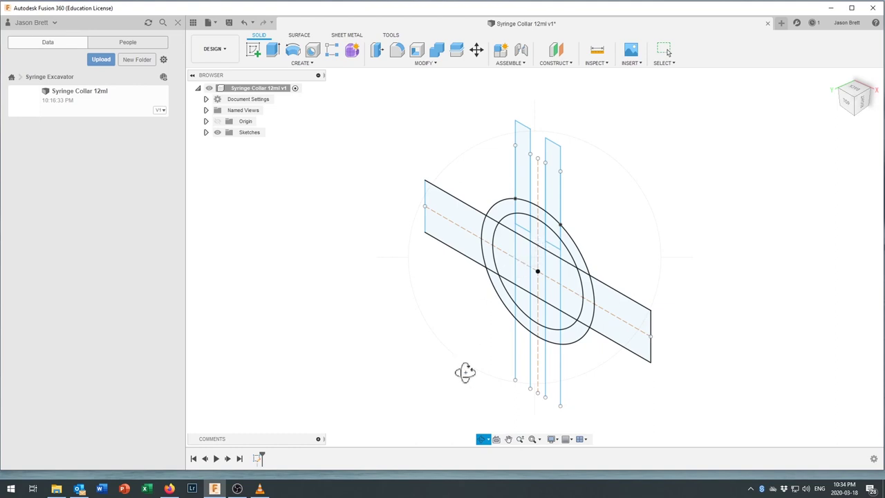
pyautogui.moveTo(537, 263)
pyautogui.mouseDown()
pyautogui.moveTo(543, 256)
pyautogui.moveTo(527, 253)
pyautogui.moveTo(533, 262)
pyautogui.moveTo(539, 249)
pyautogui.moveTo(484, 249)
pyautogui.moveTo(543, 243)
pyautogui.moveTo(530, 247)
pyautogui.mouseUp()
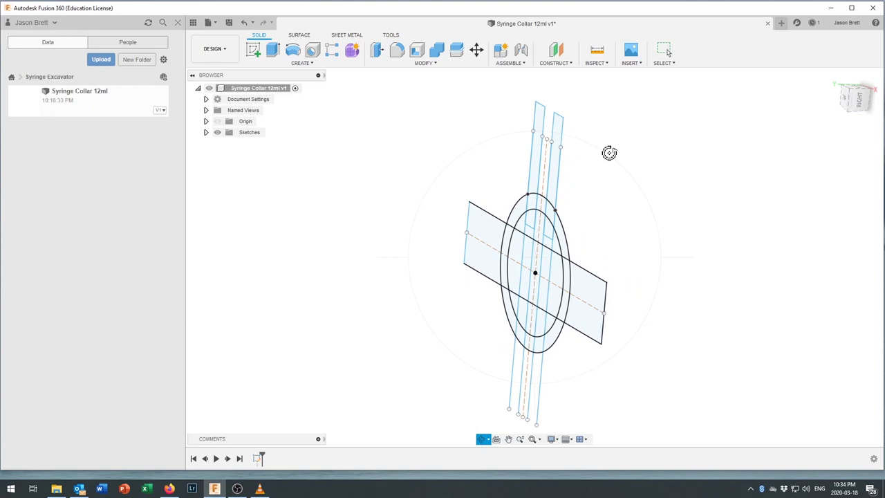
pyautogui.moveTo(609, 152)
pyautogui.mouseDown()
pyautogui.moveTo(567, 138)
pyautogui.moveTo(594, 177)
pyautogui.moveTo(584, 145)
pyautogui.moveTo(585, 152)
pyautogui.mouseUp()
pyautogui.moveTo(541, 212)
pyautogui.mouseDown()
pyautogui.moveTo(555, 211)
pyautogui.moveTo(545, 213)
pyautogui.mouseUp()
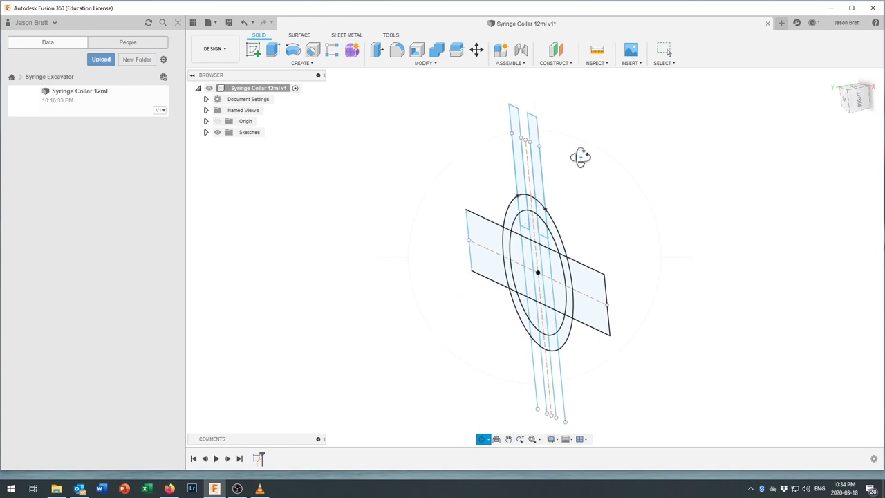
pyautogui.moveTo(594, 145)
pyautogui.mouseDown()
pyautogui.moveTo(606, 160)
pyautogui.moveTo(585, 143)
pyautogui.moveTo(588, 159)
pyautogui.mouseUp()
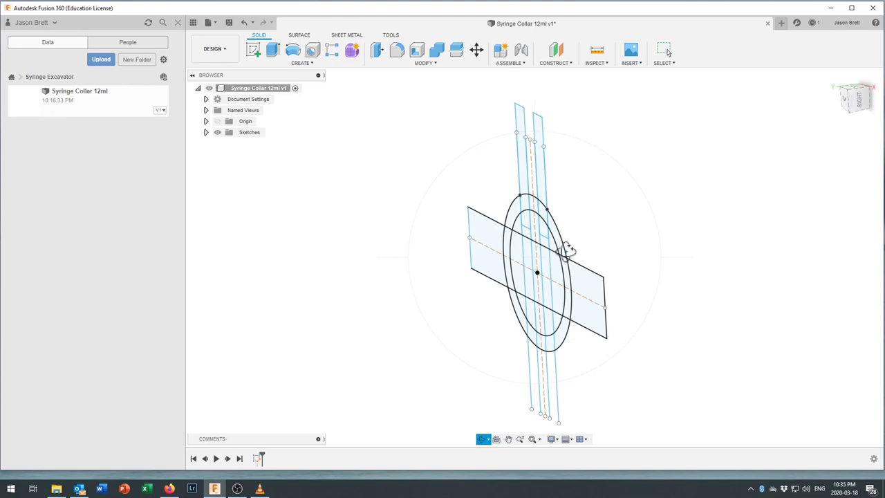
pyautogui.keyDown('shift'); pyautogui.moveTo(565, 250); pyautogui.dragTo(566, 252, button='middle'); pyautogui.keyUp('shift')
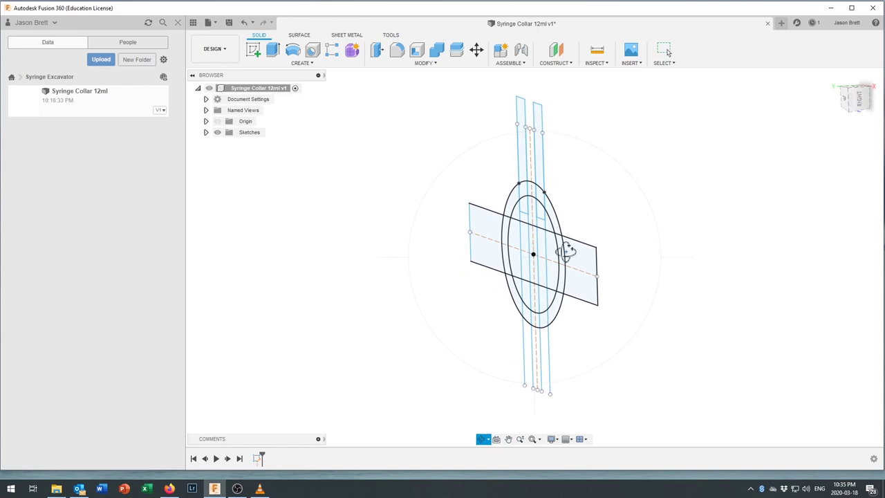
pyautogui.click(509, 440)
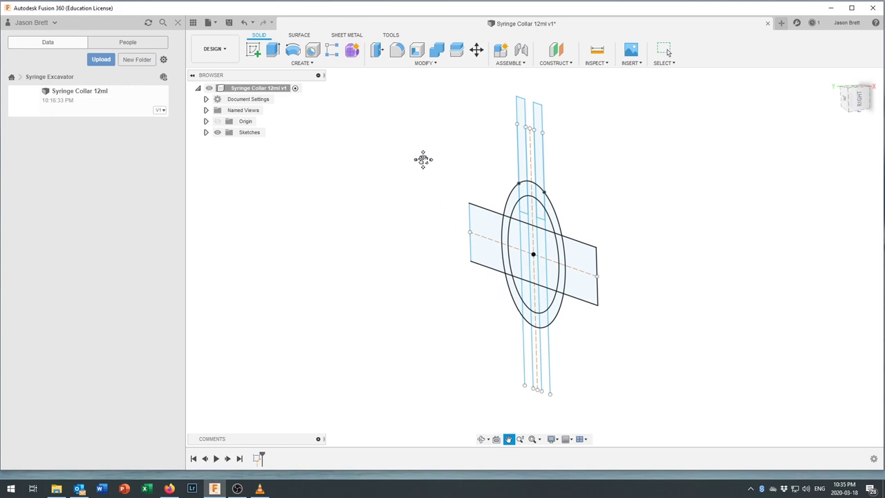
pyautogui.click(273, 50)
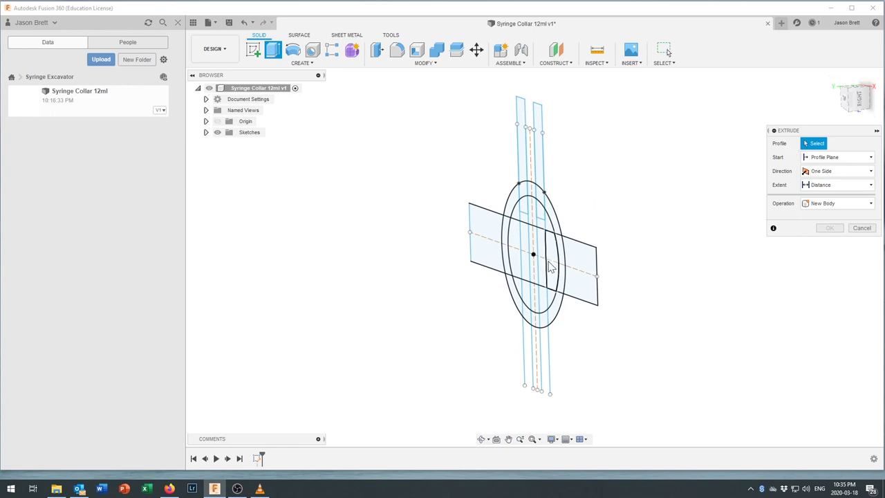
# - Select the lower ring segments, the left crescent and the left side tab profiles
pyautogui.click(557, 318)
pyautogui.click(546, 314)
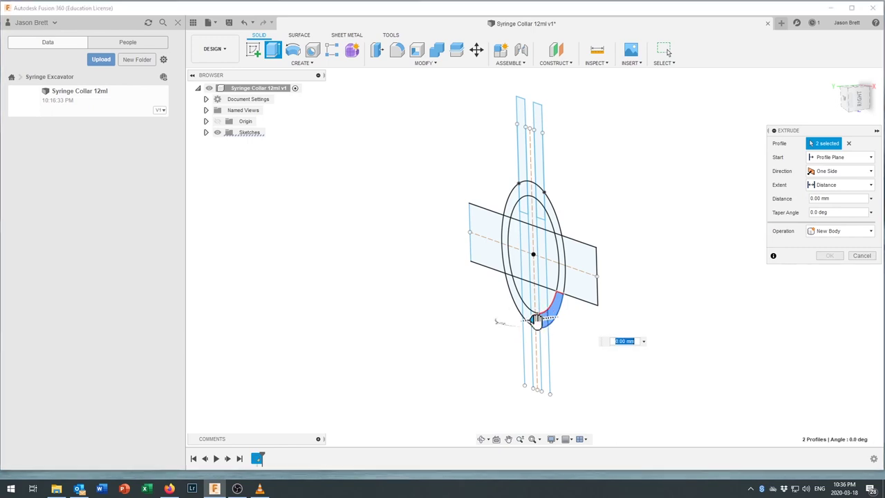
pyautogui.click(530, 316)
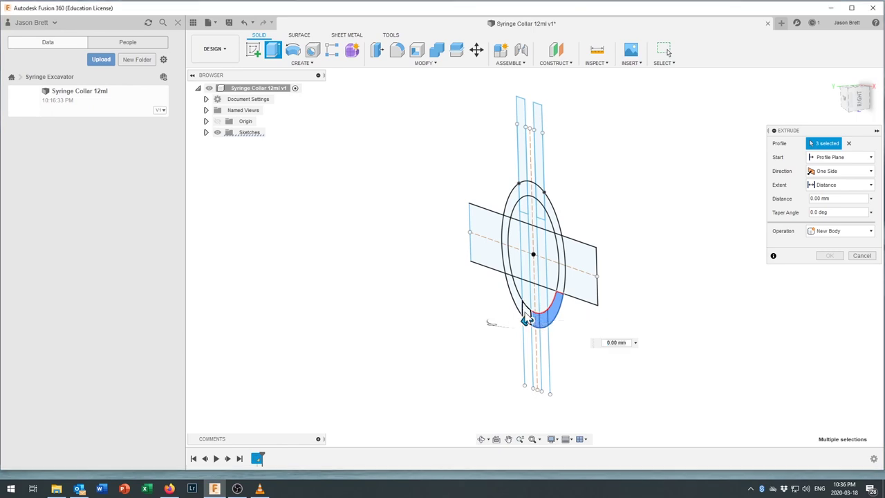
pyautogui.click(518, 313)
pyautogui.click(513, 295)
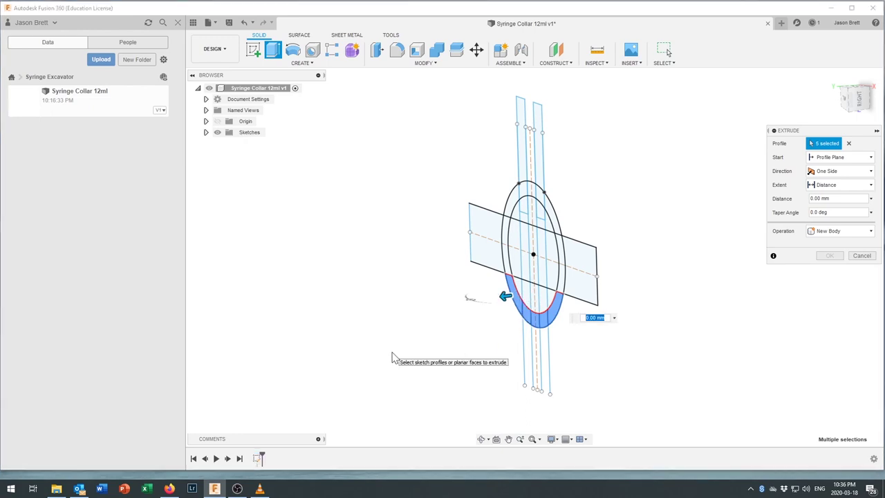
pyautogui.click(504, 262)
pyautogui.click(489, 264)
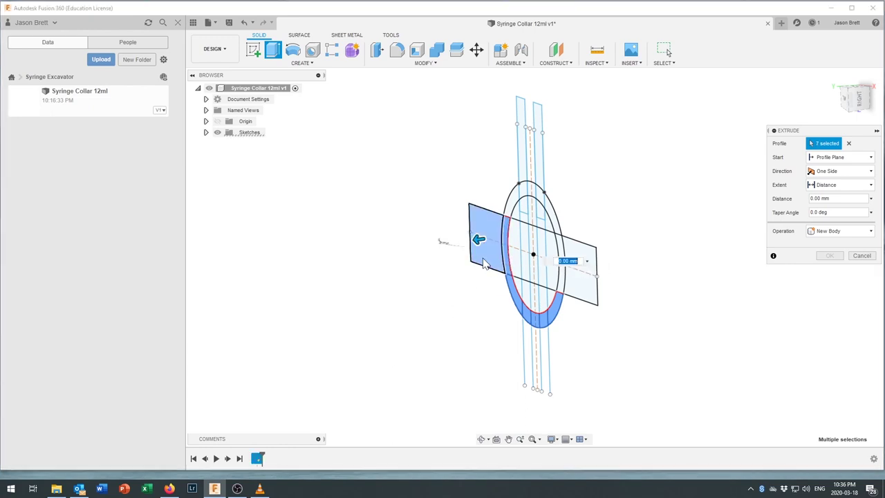
# - Add the top sliver, both upper strips, the right crescent pieces and the right side tab
pyautogui.click(516, 206)
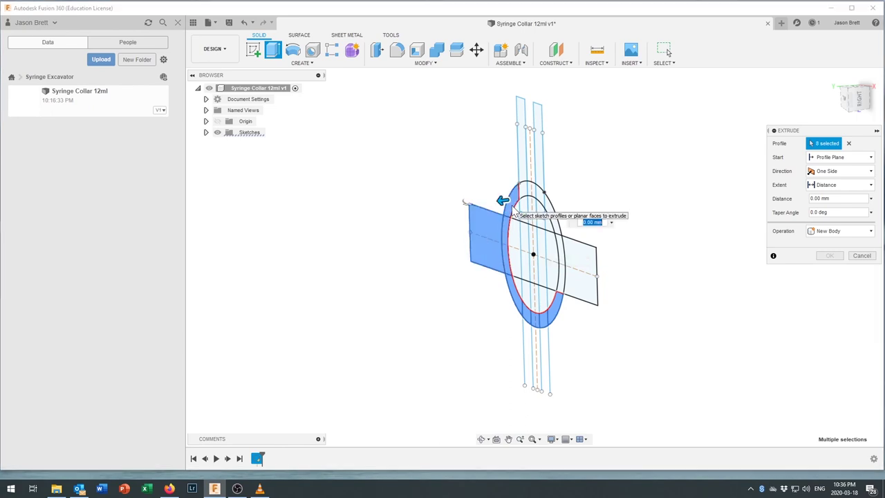
pyautogui.click(521, 188)
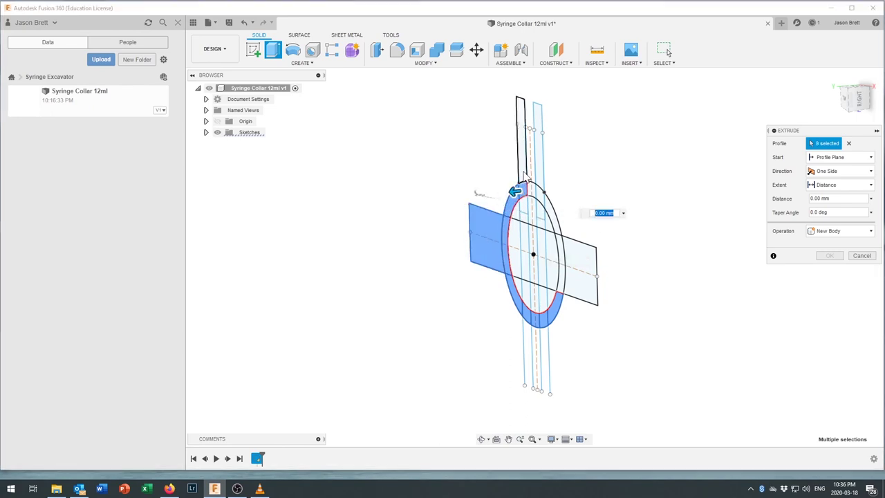
pyautogui.click(520, 139)
pyautogui.click(542, 175)
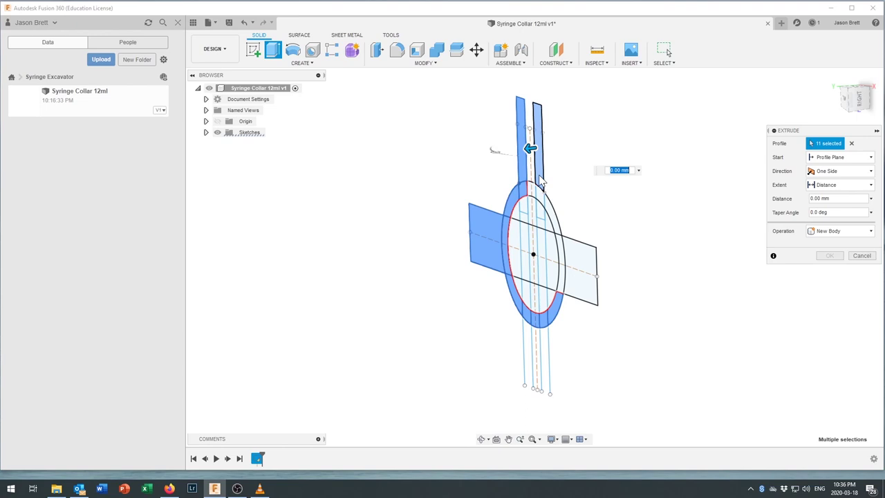
pyautogui.click(541, 199)
pyautogui.click(551, 218)
pyautogui.click(558, 266)
pyautogui.click(575, 262)
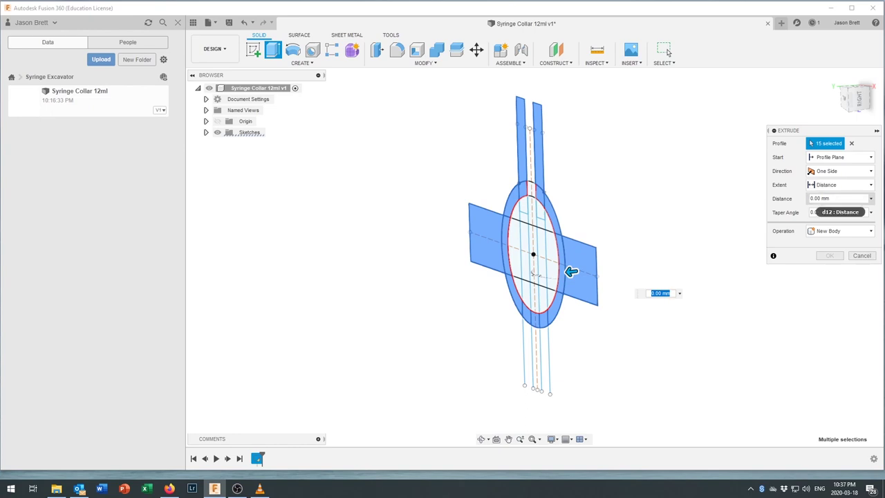
# - Set the extrusion distance to 8 mm and confirm it
pyautogui.click(823, 198)
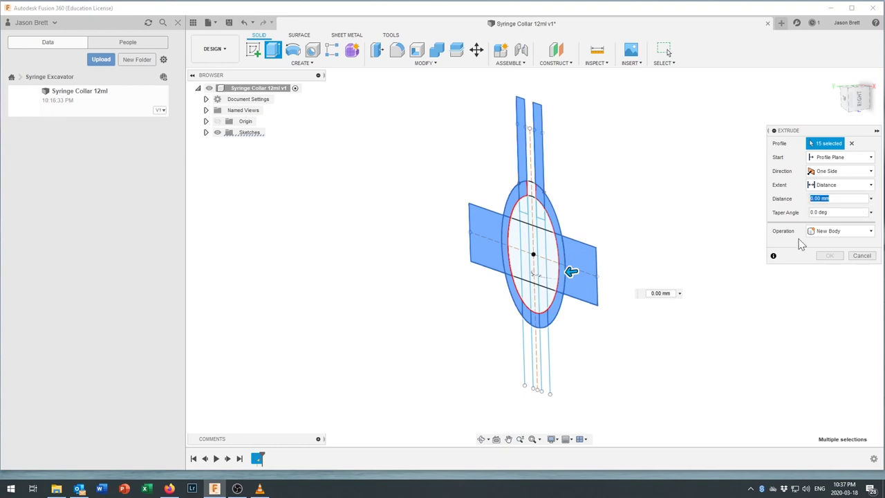
pyautogui.write('8')
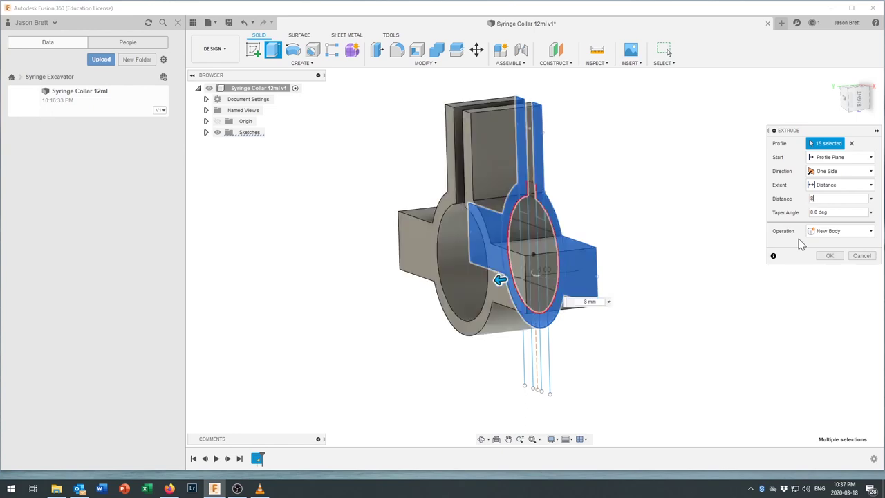
pyautogui.press('Return')
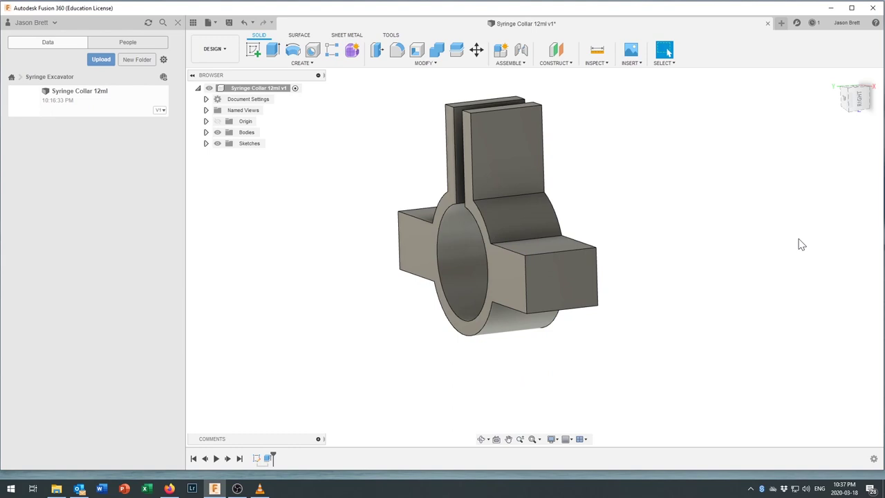
pyautogui.hotkey('shift', 'F5')
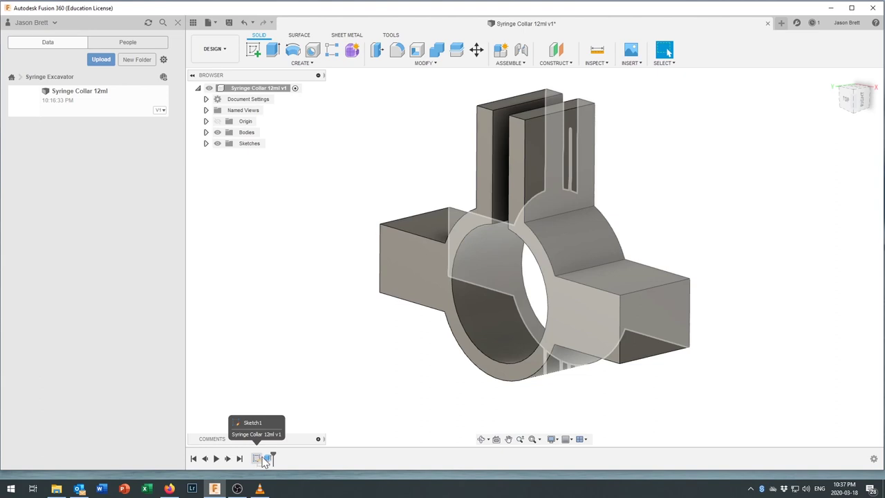
pyautogui.moveTo(272, 453); pyautogui.dragTo(262, 456)
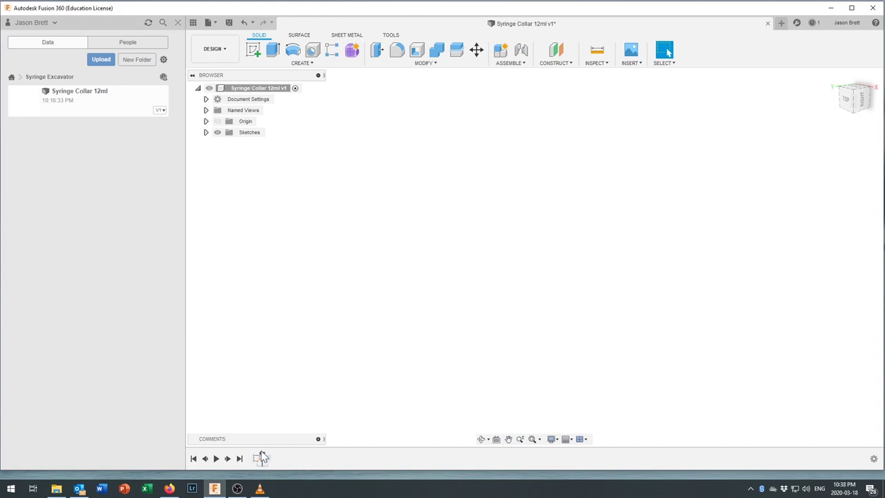
pyautogui.moveTo(262, 454); pyautogui.dragTo(273, 454)
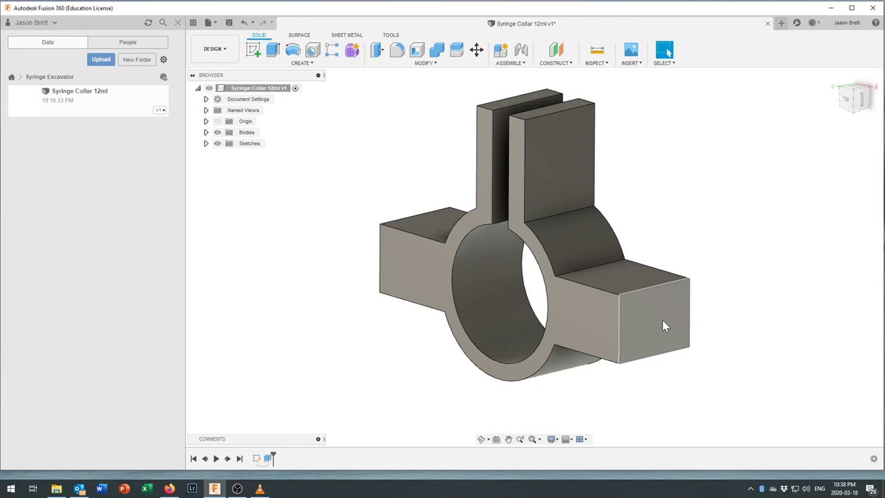
# - Begin a new sketch on the side tab's end face and start the Project command
pyautogui.click(253, 54)
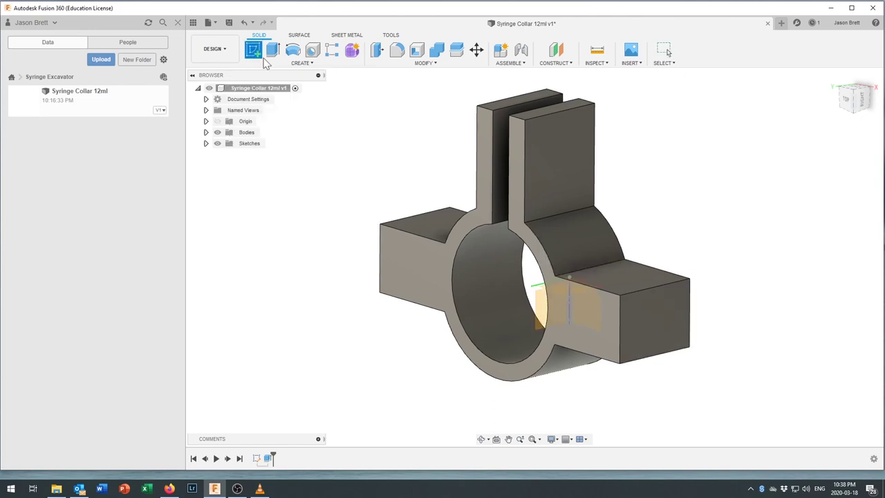
pyautogui.click(654, 323)
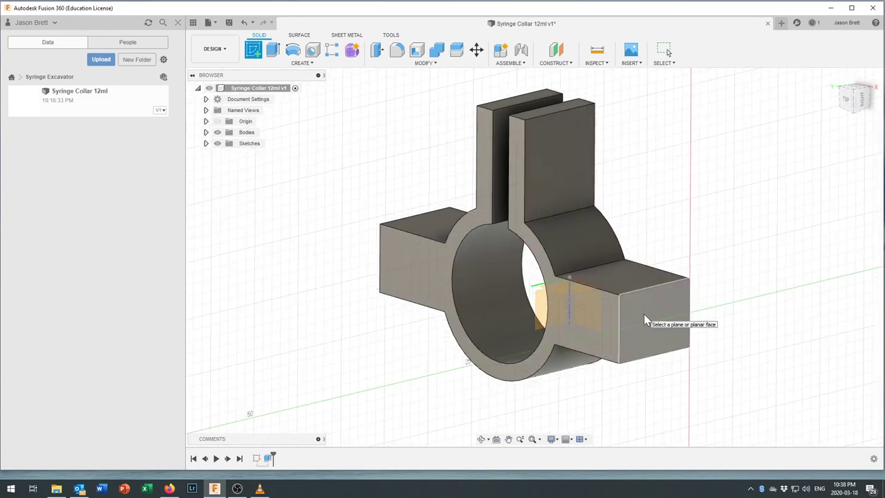
pyautogui.click(644, 315)
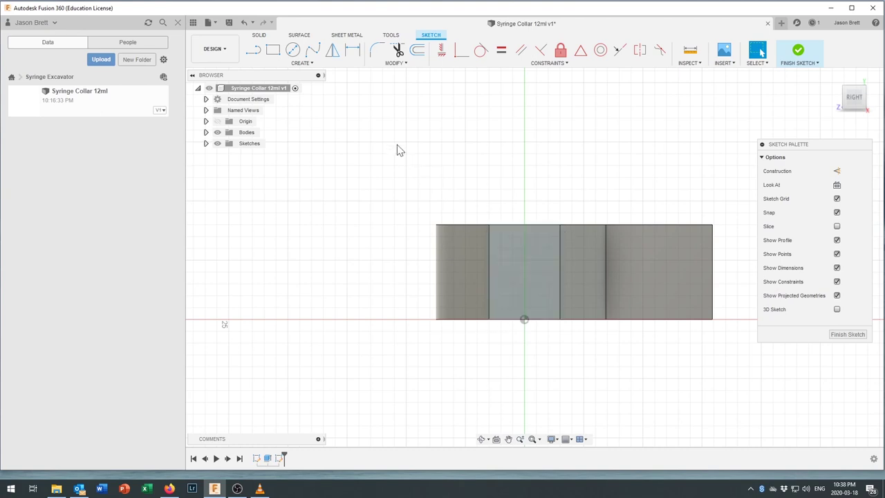
pyautogui.click(301, 63)
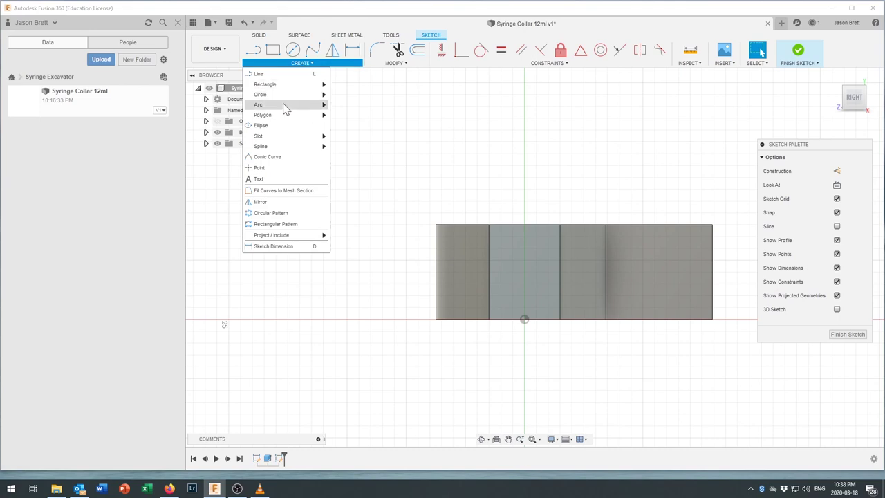
pyautogui.moveTo(289, 236)
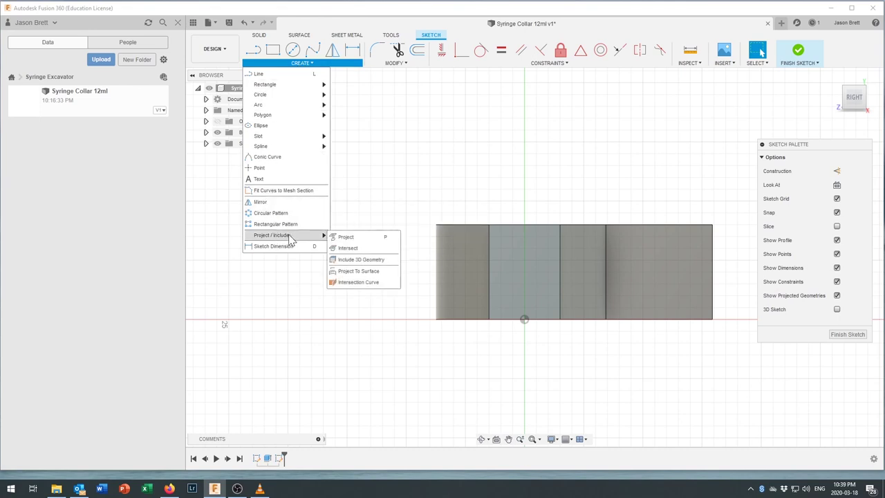
pyautogui.click(347, 237)
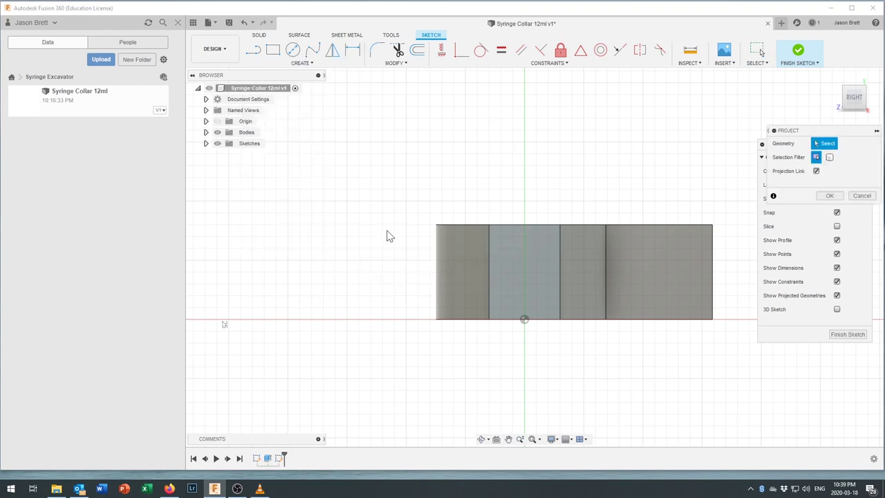
# - Project the middle end face and draw two corner-to-corner construction diagonals across it
pyautogui.click(528, 267)
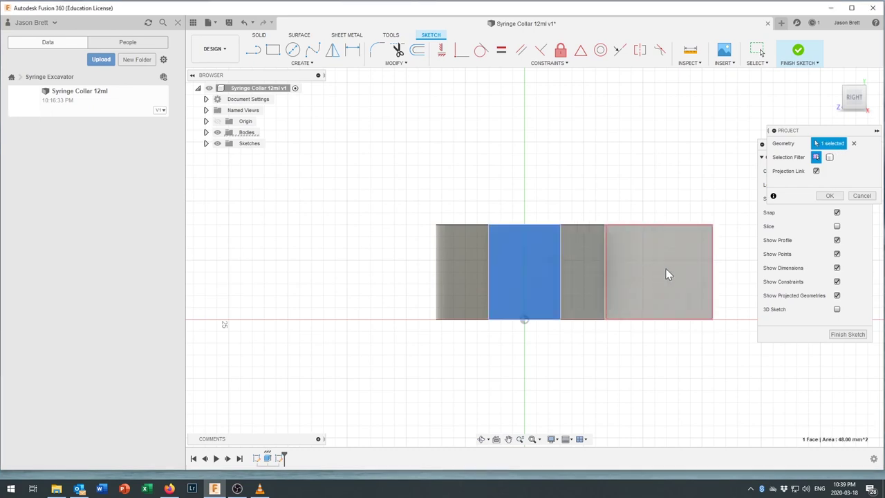
pyautogui.click(832, 196)
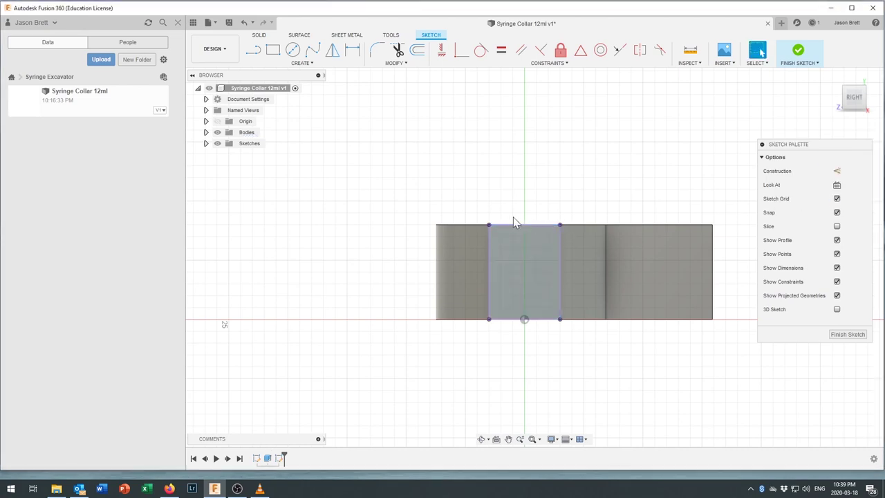
pyautogui.click(493, 272)
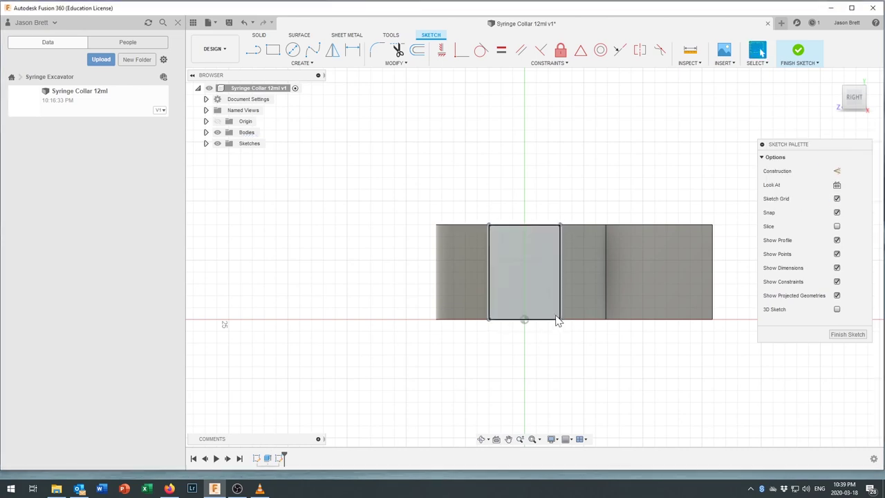
pyautogui.click(836, 172)
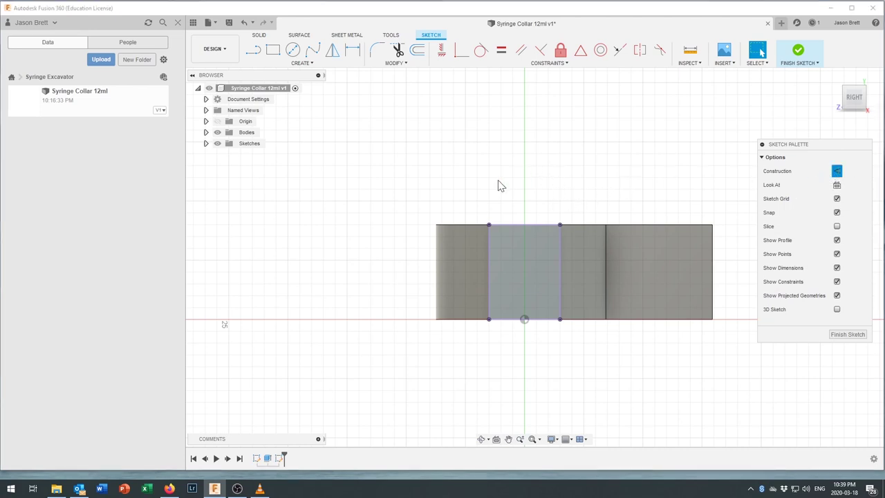
pyautogui.click(254, 53)
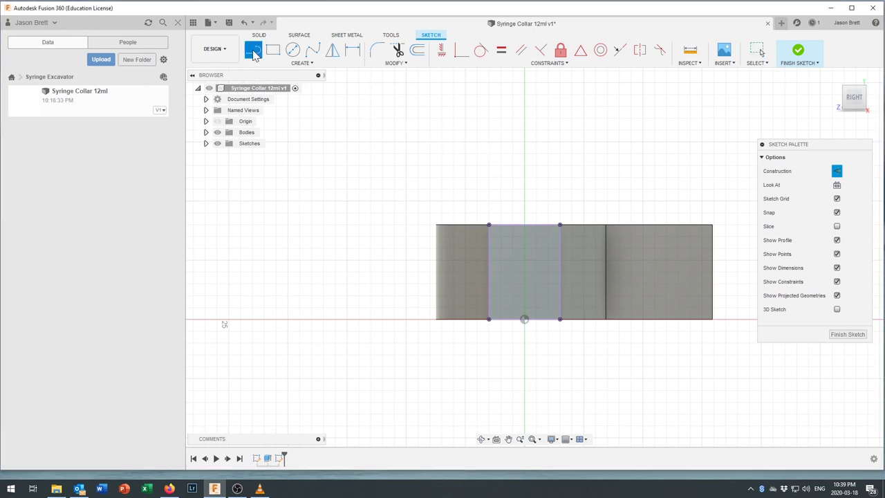
pyautogui.click(560, 225)
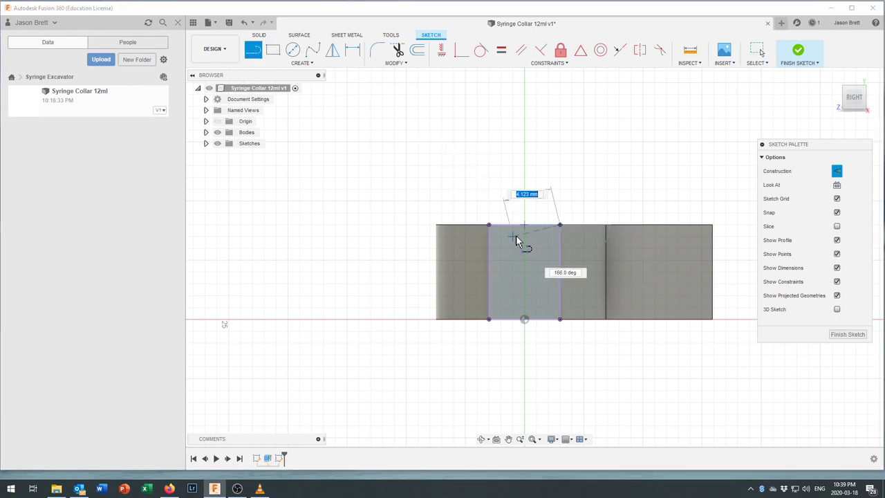
pyautogui.doubleClick(490, 320)
pyautogui.click(560, 319)
pyautogui.doubleClick(490, 226)
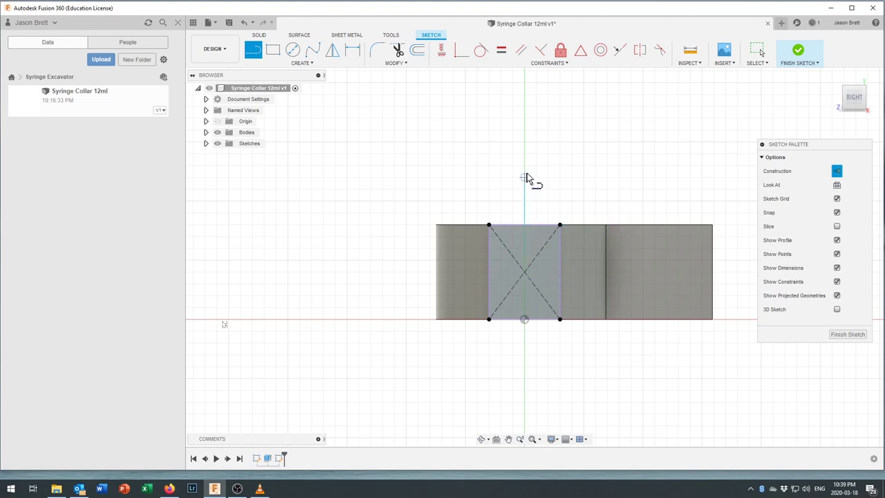
# - Place a sketch point where the two diagonals cross
pyautogui.click(315, 65)
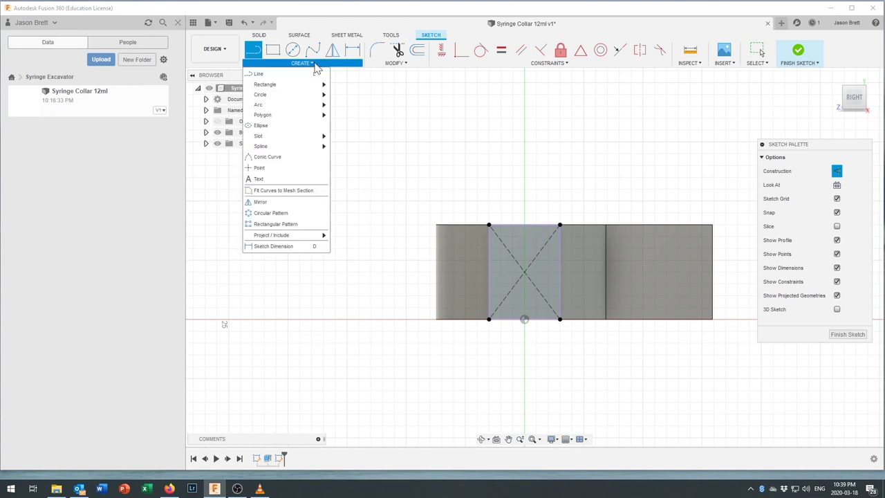
pyautogui.moveTo(302, 120)
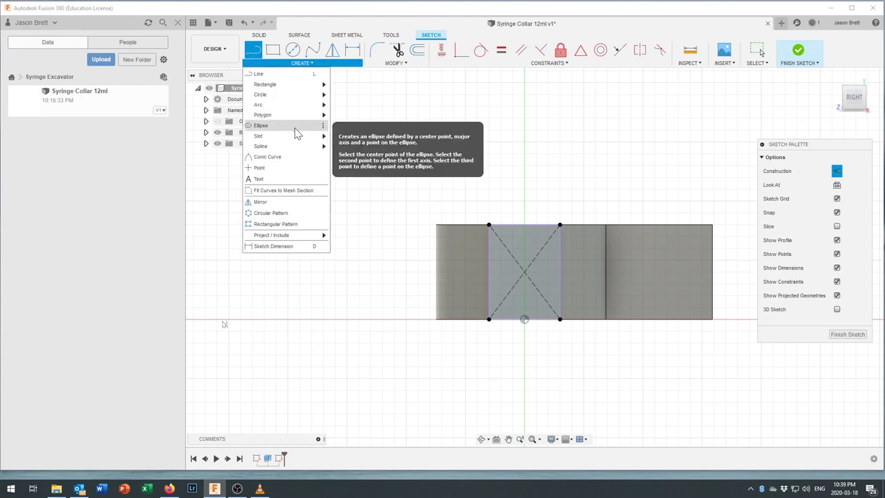
pyautogui.click(283, 174)
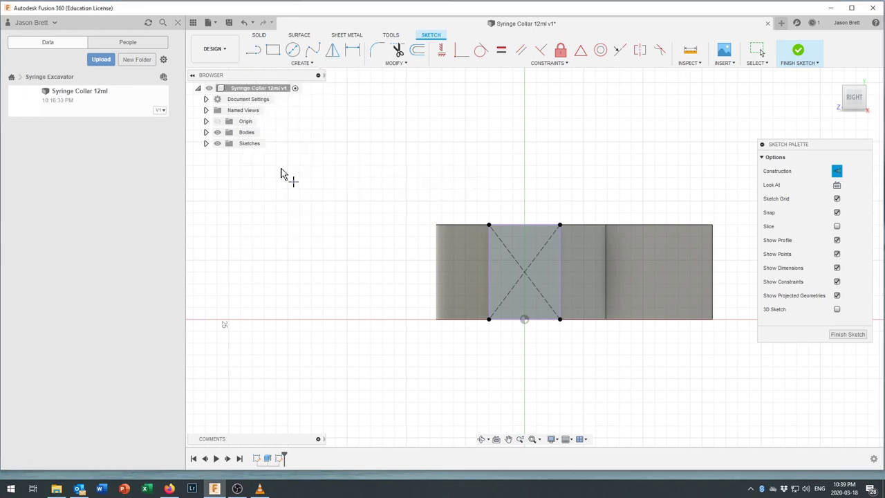
pyautogui.click(523, 271)
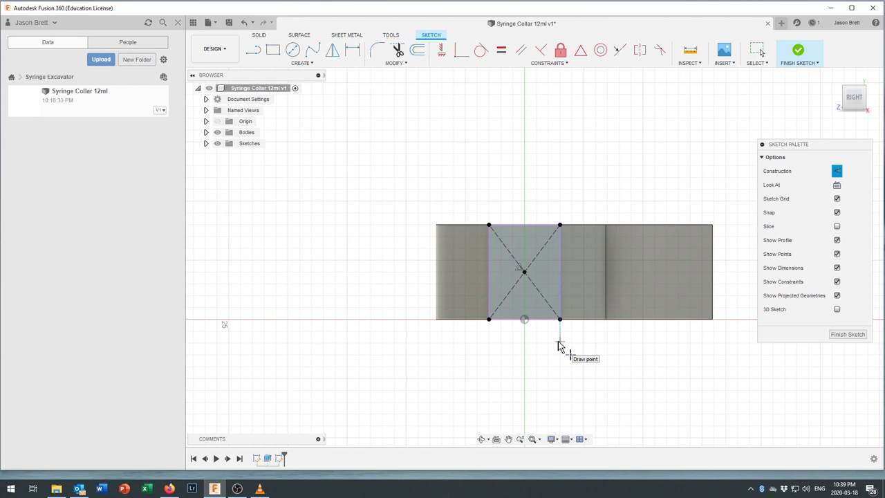
# - Finish the sketch and locate a new hole on the tab's centre sketch point
pyautogui.click(847, 334)
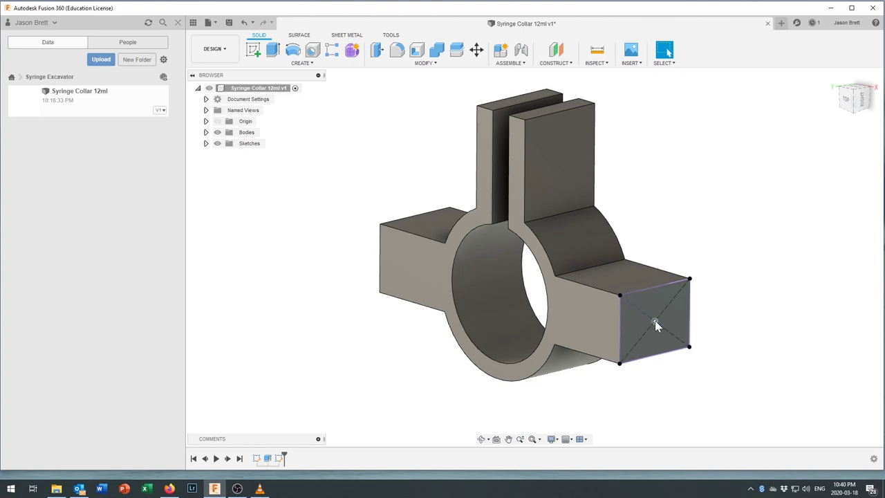
pyautogui.click(312, 53)
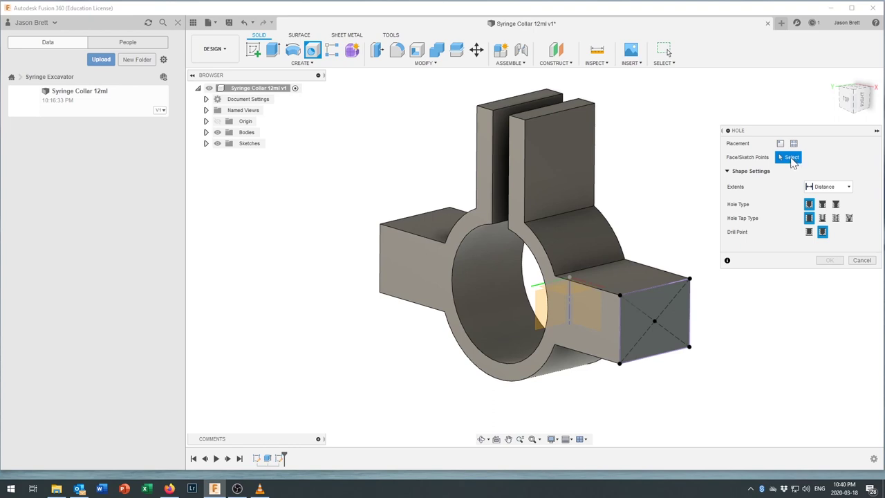
pyautogui.click(654, 322)
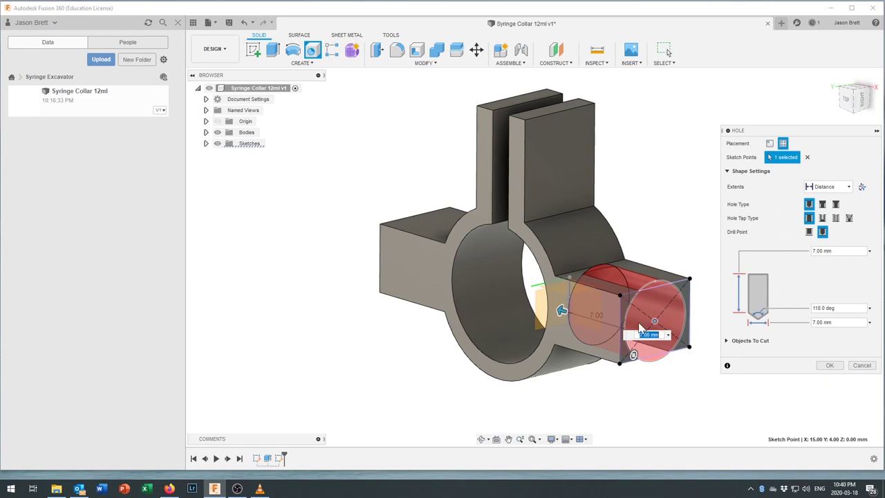
pyautogui.click(836, 188)
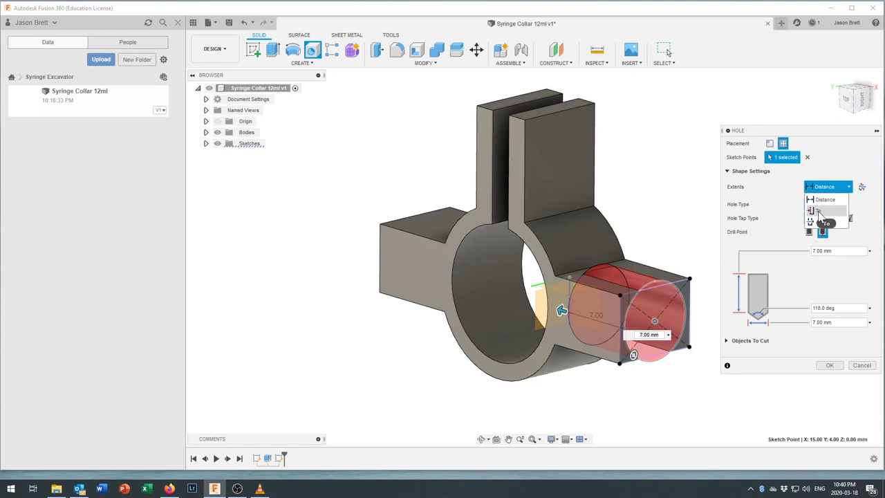
# - Make the hole extend to the far tab's outer face and set it as tapped
pyautogui.click(820, 216)
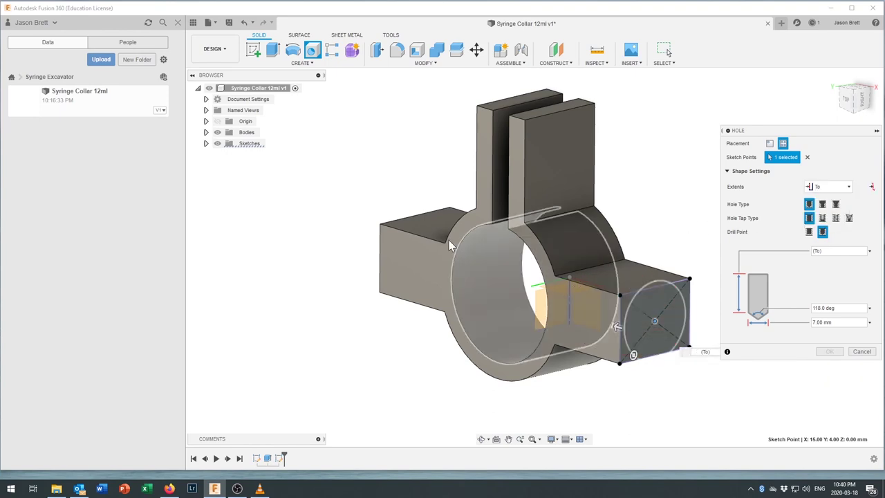
pyautogui.click(392, 252)
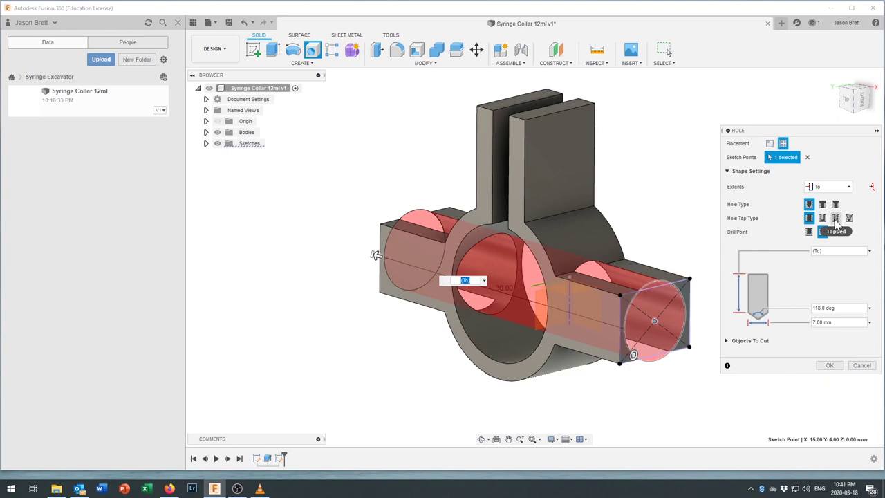
pyautogui.click(835, 218)
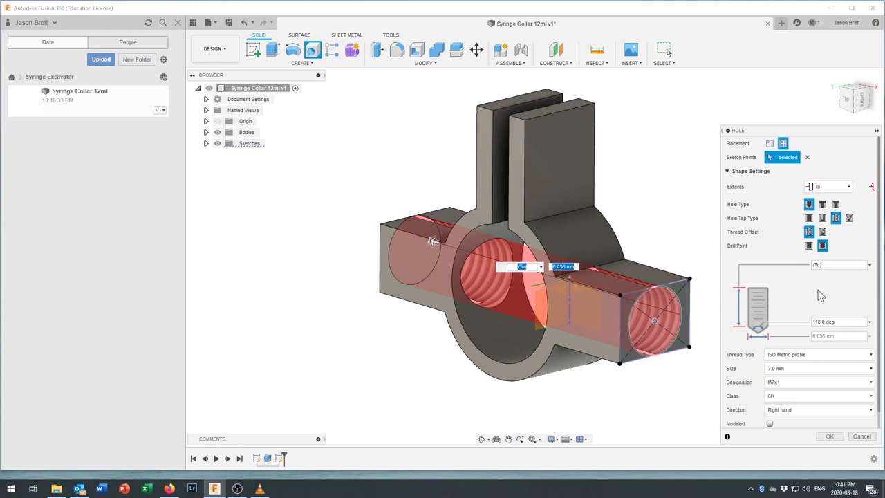
# - Choose ANSI Unified Screw Threads, size 0.138(#6) for 6-32, and cut the tapped hole
pyautogui.scroll(-1, 821, 296)
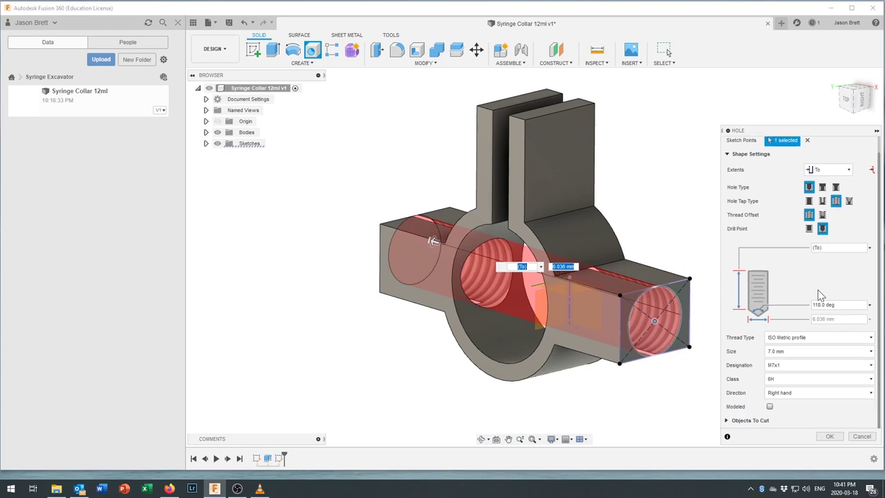
pyautogui.click(798, 339)
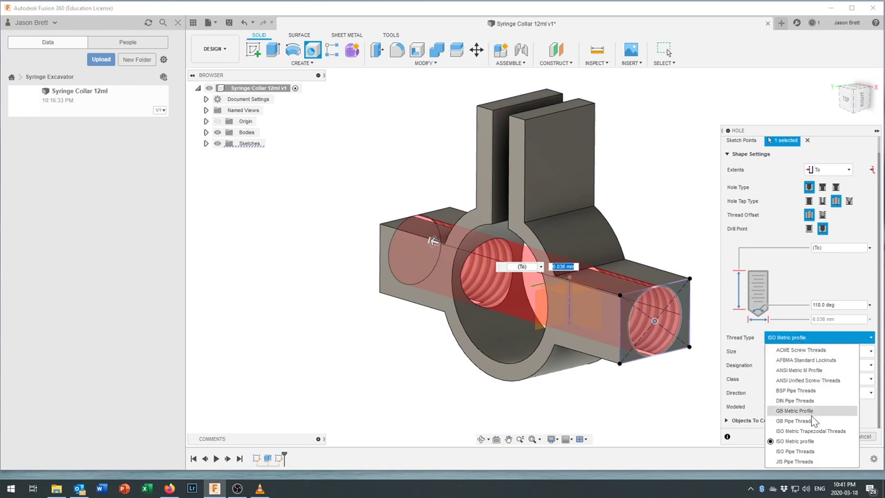
pyautogui.click(805, 381)
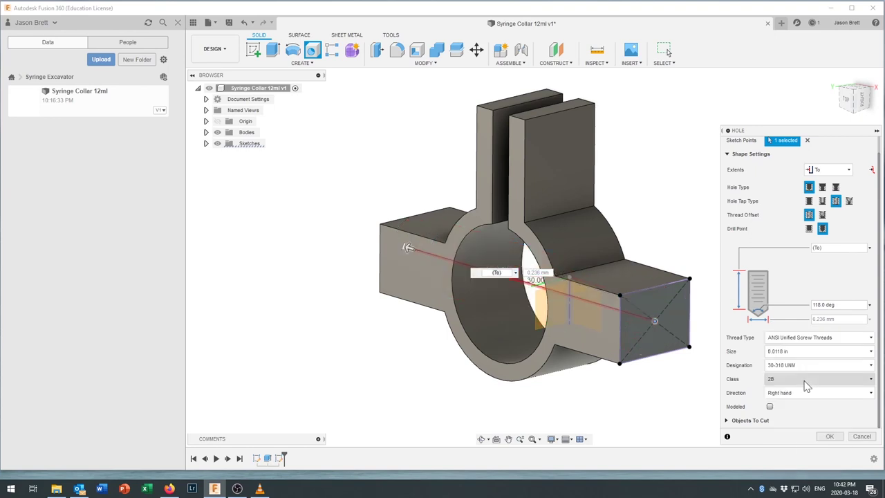
pyautogui.click(783, 353)
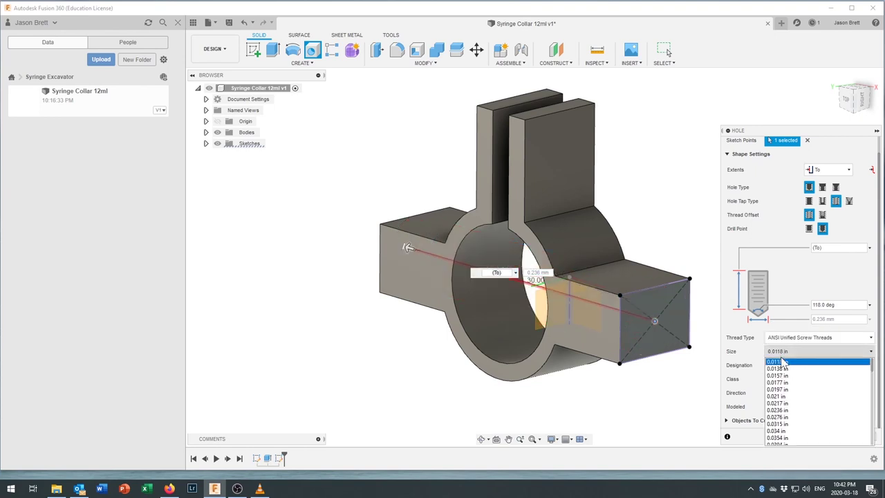
pyautogui.scroll(-3, 781, 394)
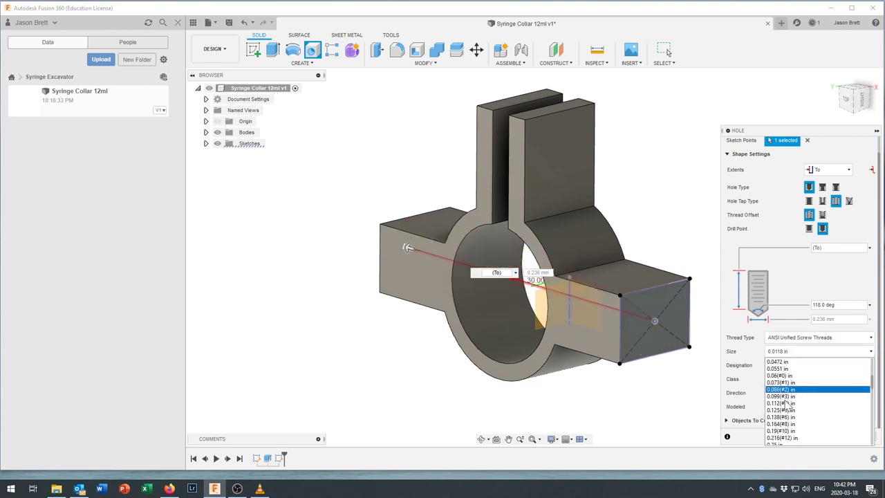
pyautogui.click(787, 402)
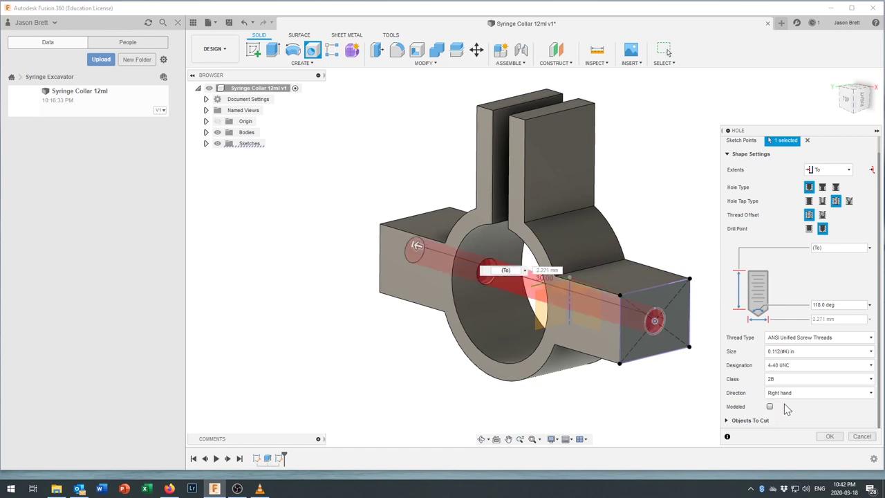
pyautogui.click(786, 352)
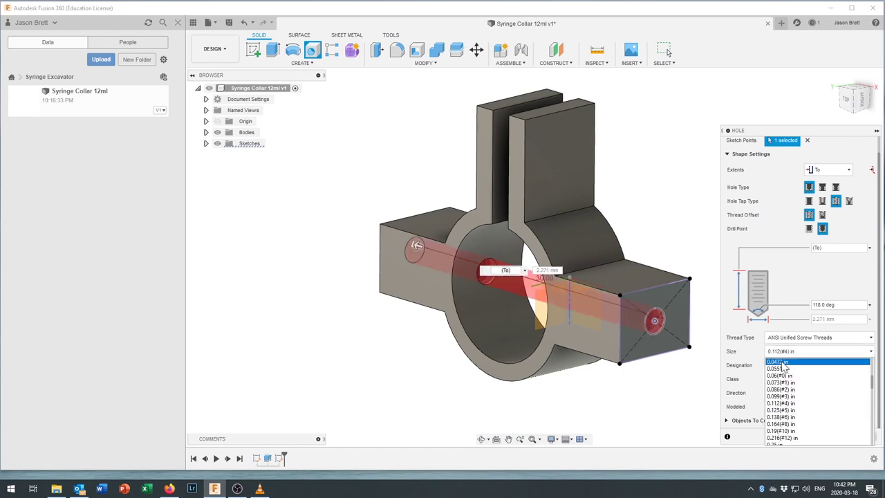
pyautogui.click(785, 418)
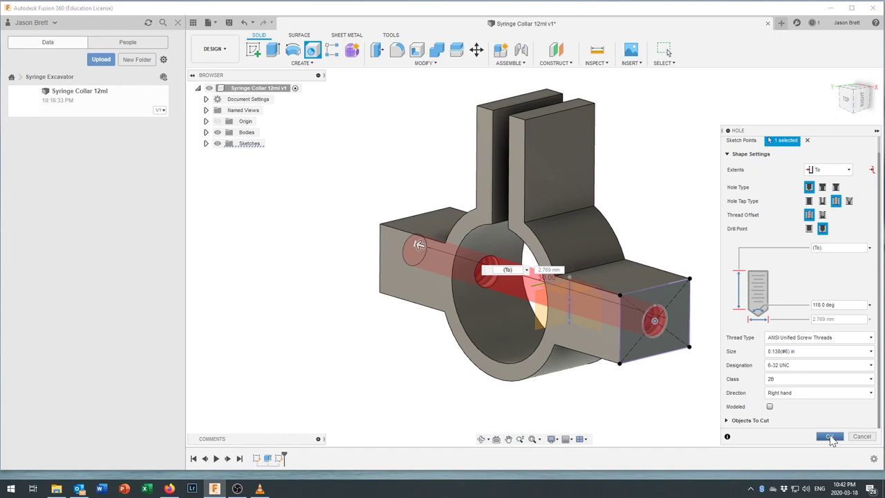
pyautogui.click(830, 437)
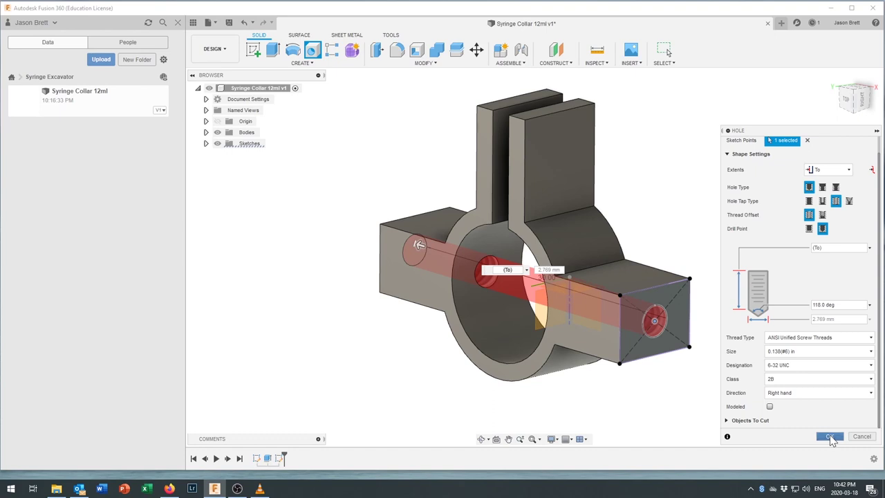
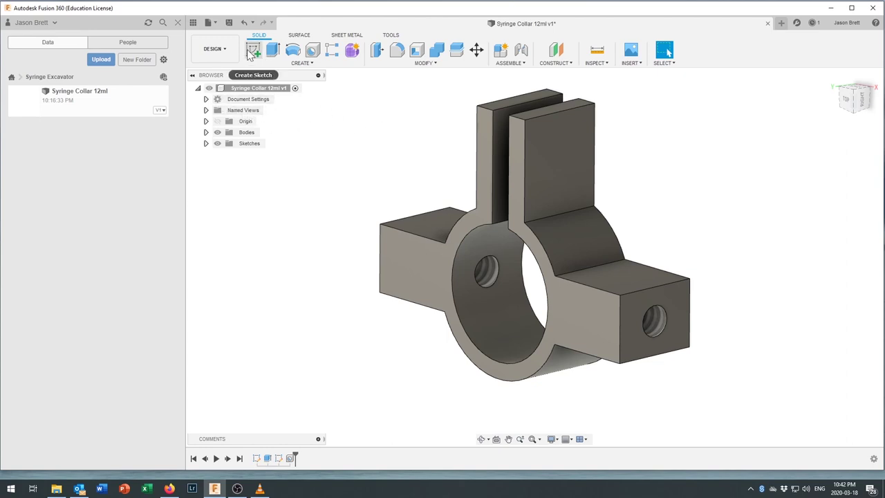
# - Start a sketch on the clamp tab's side face and project that face's rectangular outline into it
pyautogui.click(253, 50)
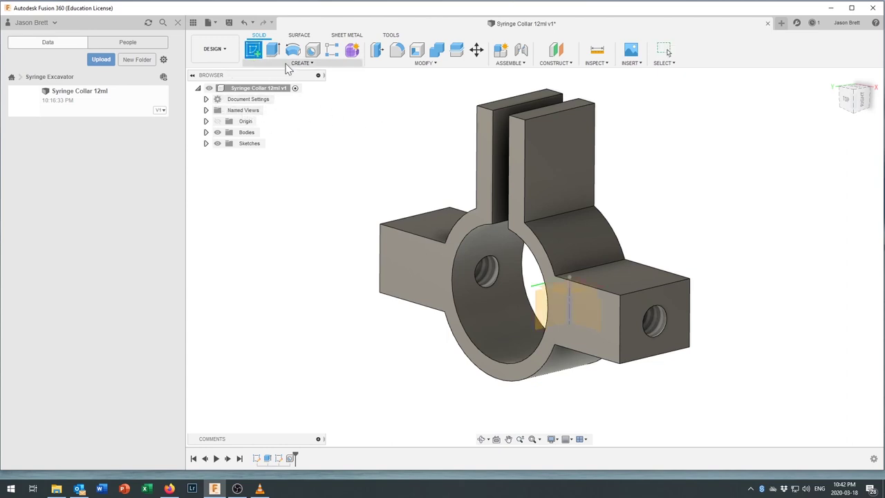
pyautogui.click(555, 160)
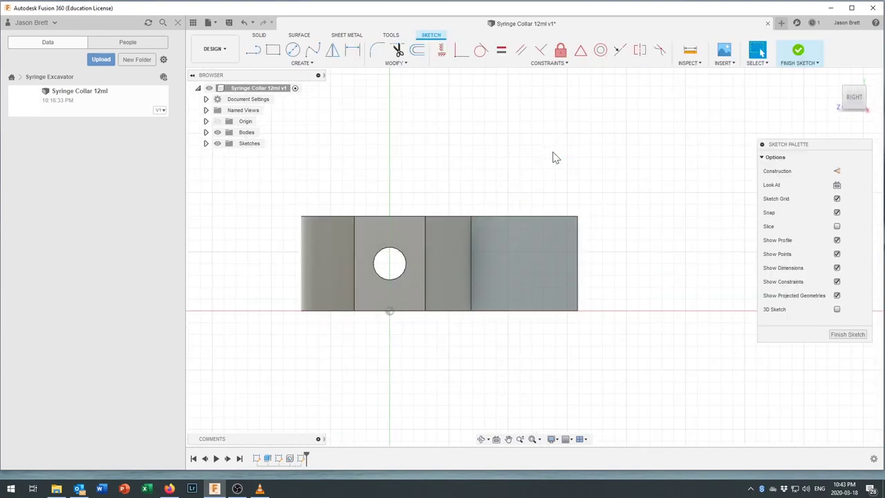
pyautogui.click(301, 64)
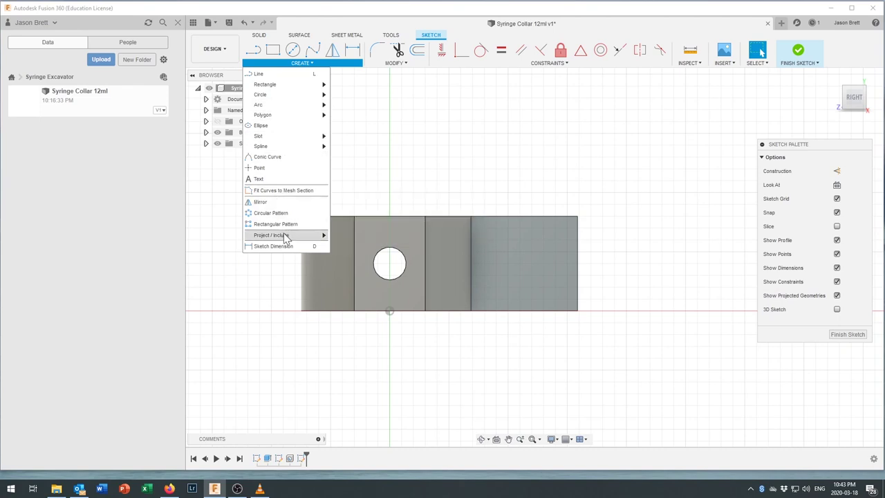
pyautogui.moveTo(285, 237)
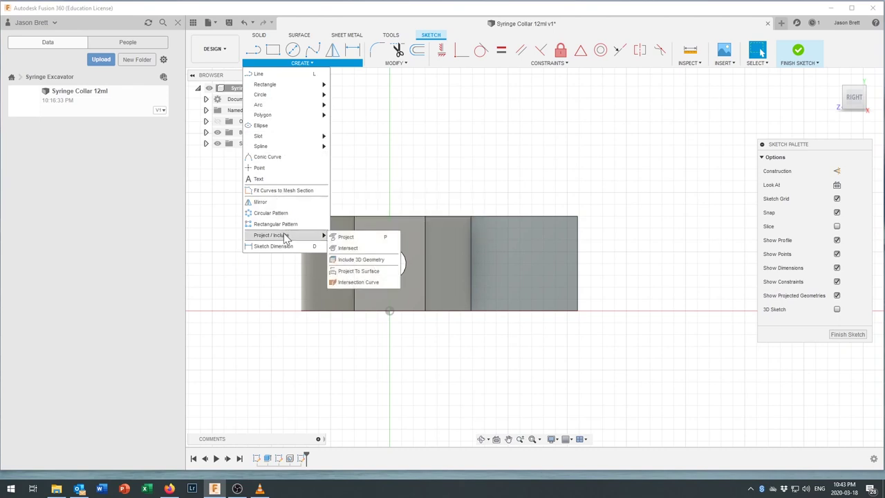
pyautogui.click(345, 237)
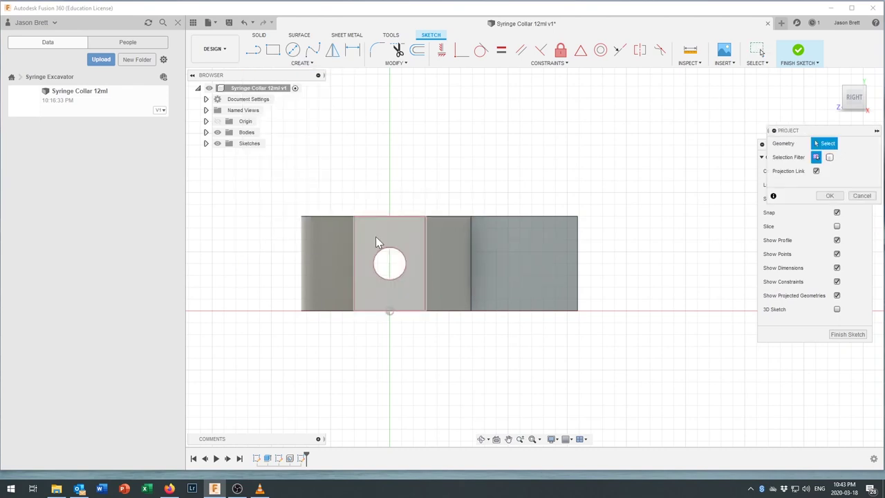
pyautogui.click(531, 266)
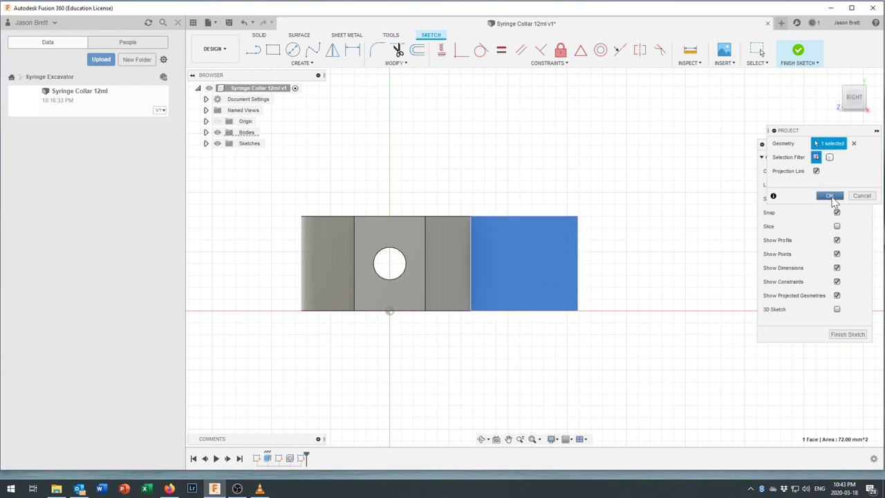
pyautogui.click(830, 196)
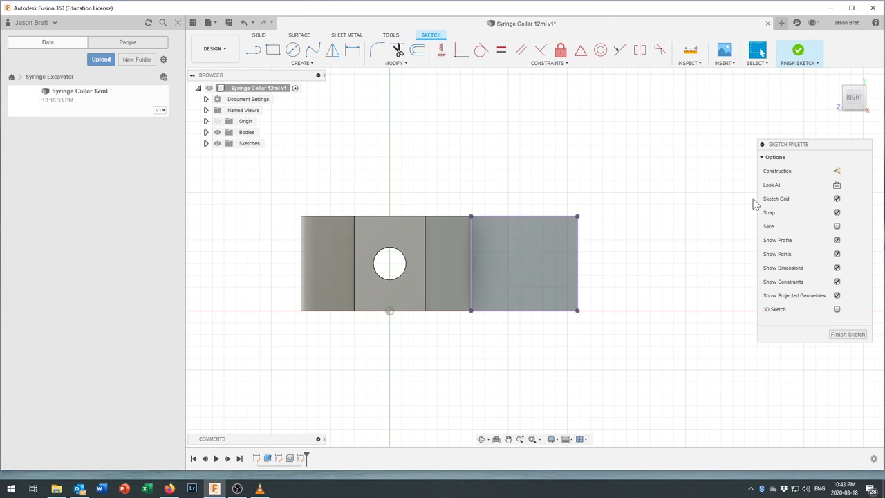
# - Draw two construction diagonals corner to corner across the projected rectangle
pyautogui.click(837, 171)
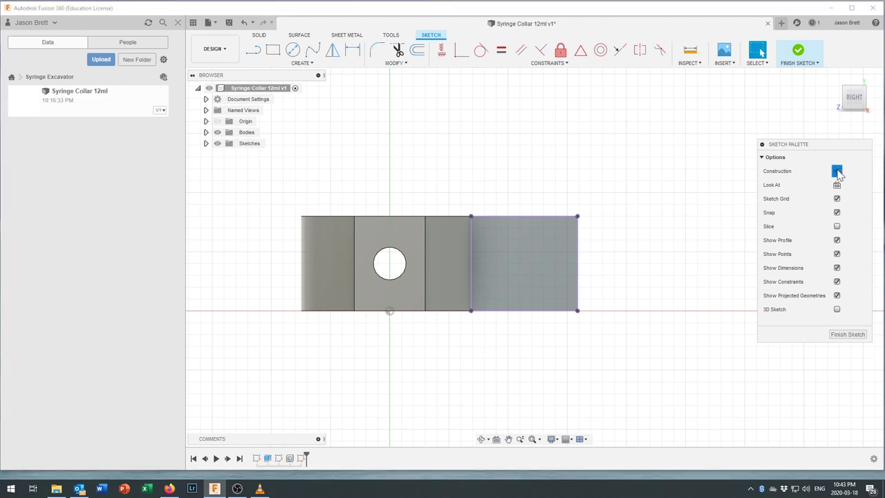
pyautogui.click(577, 218)
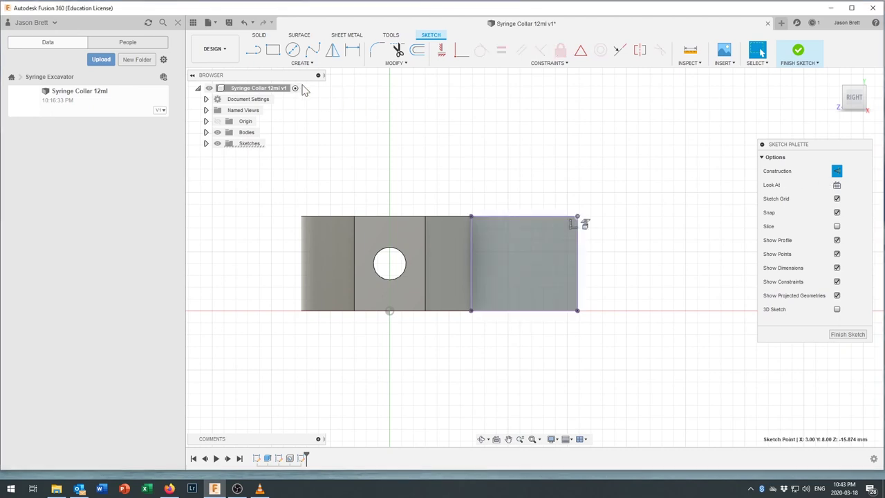
pyautogui.click(253, 50)
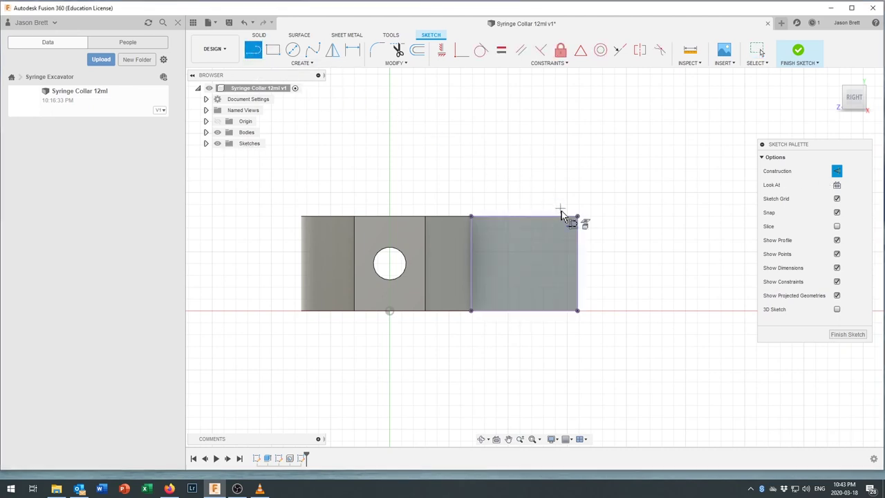
pyautogui.click(577, 217)
pyautogui.doubleClick(470, 310)
pyautogui.click(577, 310)
pyautogui.doubleClick(471, 217)
# - Place a sketch point where the two diagonals cross
pyautogui.click(311, 64)
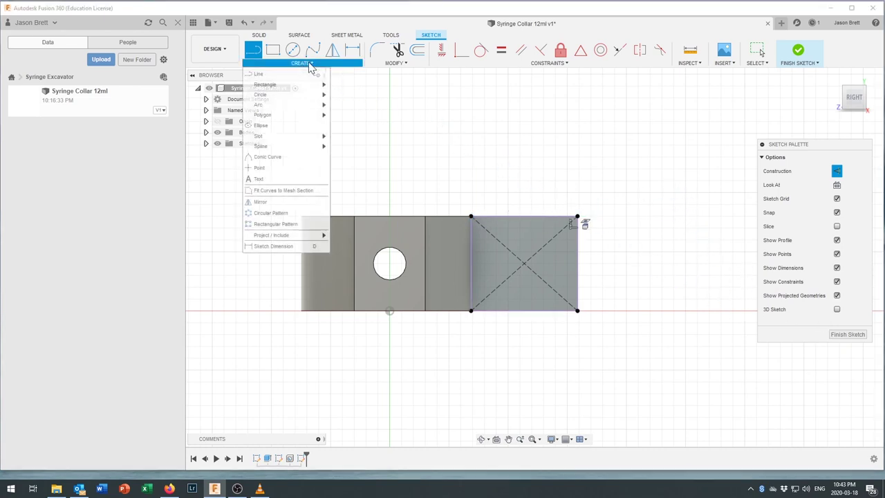
pyautogui.click(286, 172)
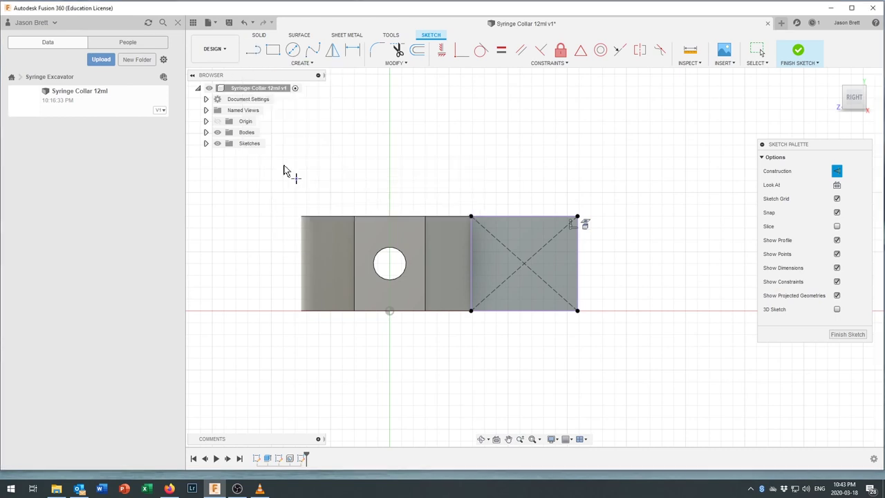
pyautogui.click(524, 263)
# - Draw a 3 mm diameter circle centred on the diagonals' intersection point
pyautogui.click(293, 53)
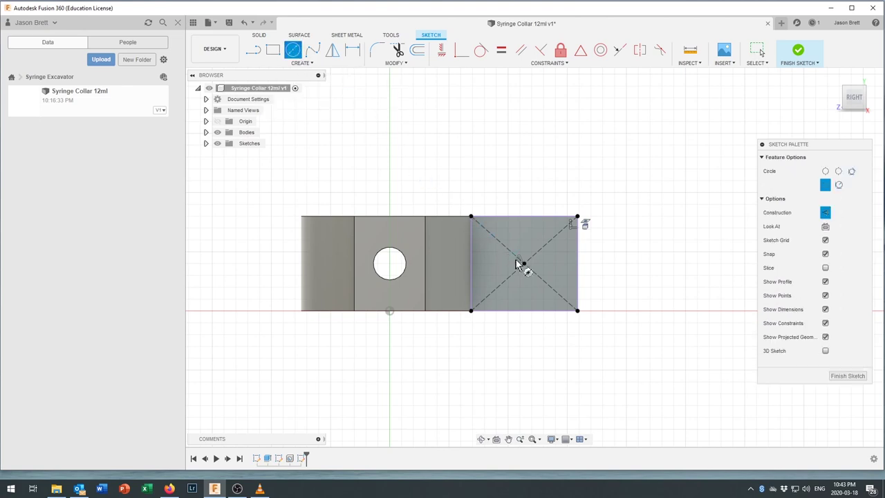
pyautogui.click(524, 263)
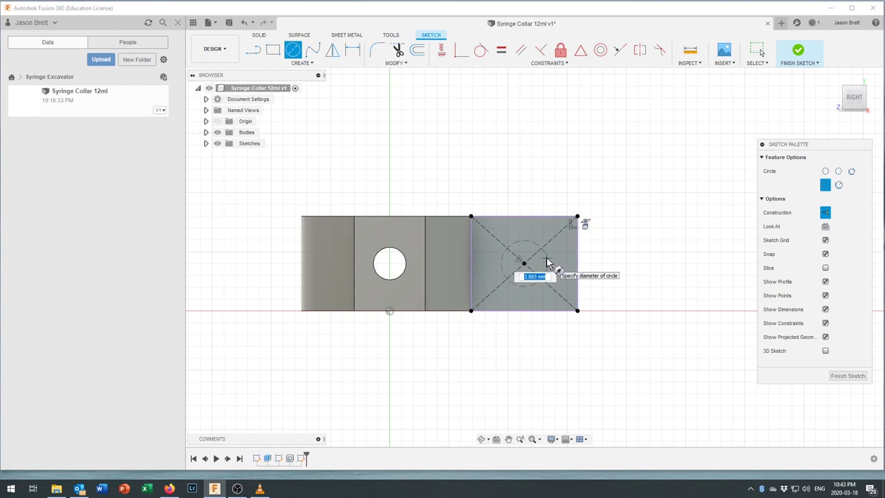
pyautogui.press('Escape')
pyautogui.press('Escape')
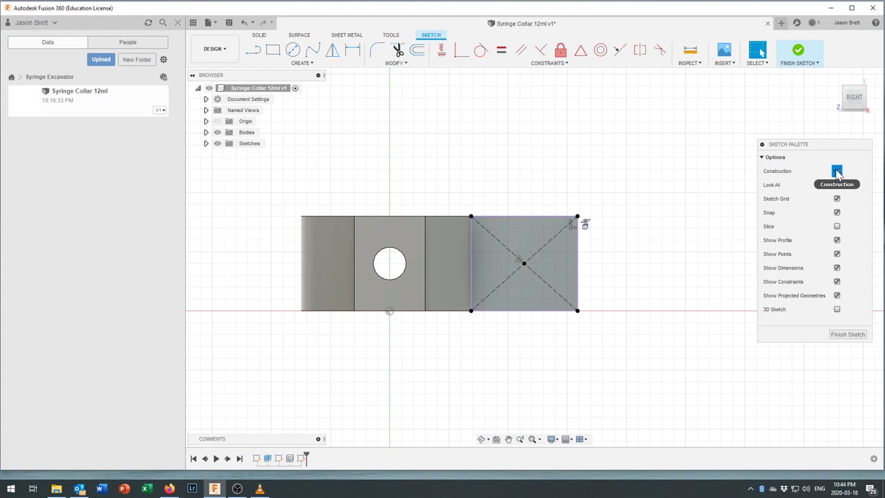
pyautogui.click(293, 50)
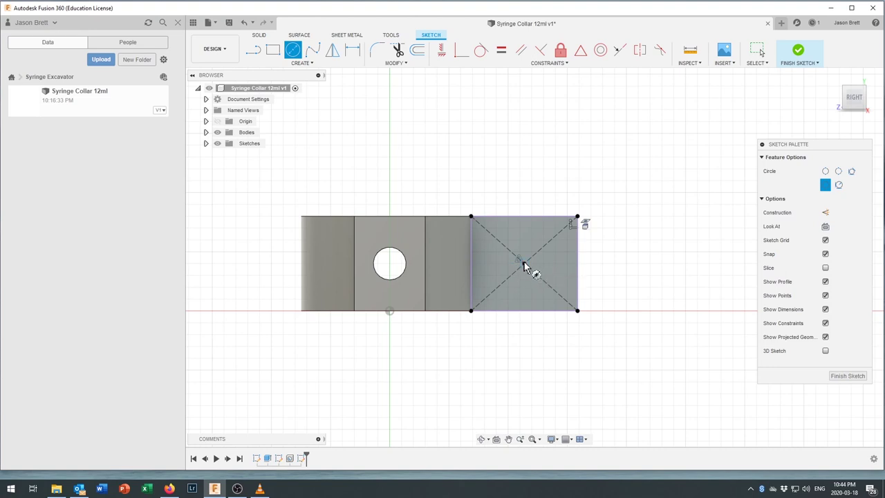
pyautogui.click(524, 264)
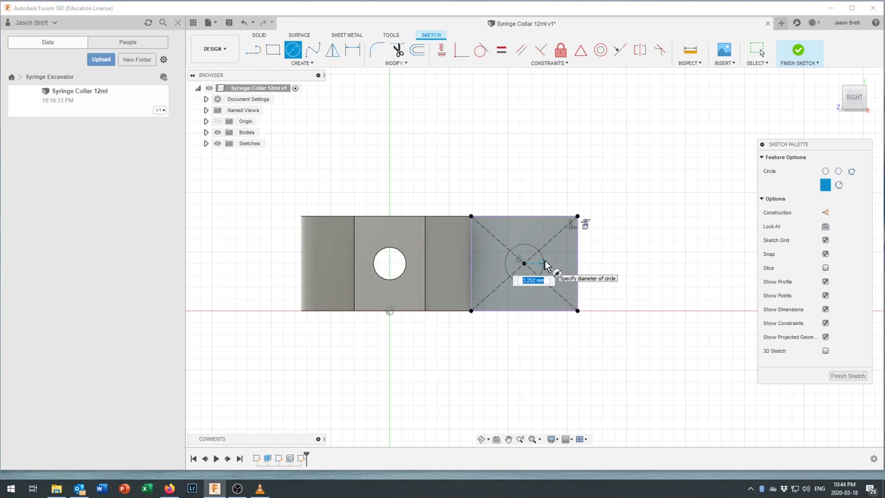
pyautogui.write('3')
pyautogui.press('Return')
pyautogui.press('Escape')
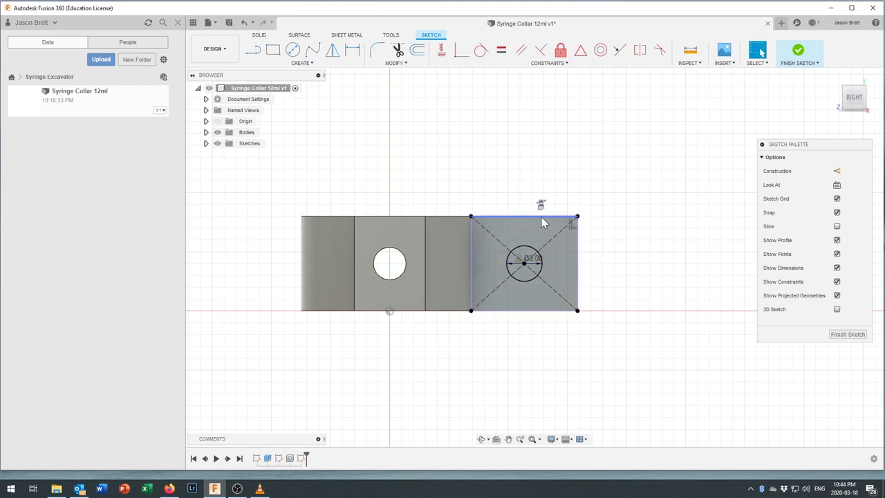
pyautogui.click(304, 63)
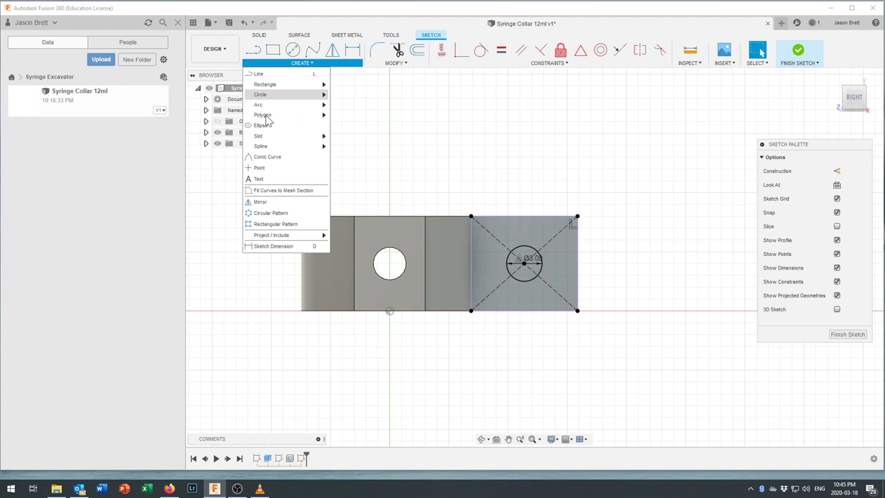
# - Sketch a circumscribed hexagon of size 3.25 around the Ø3.00 circle
pyautogui.moveTo(273, 116)
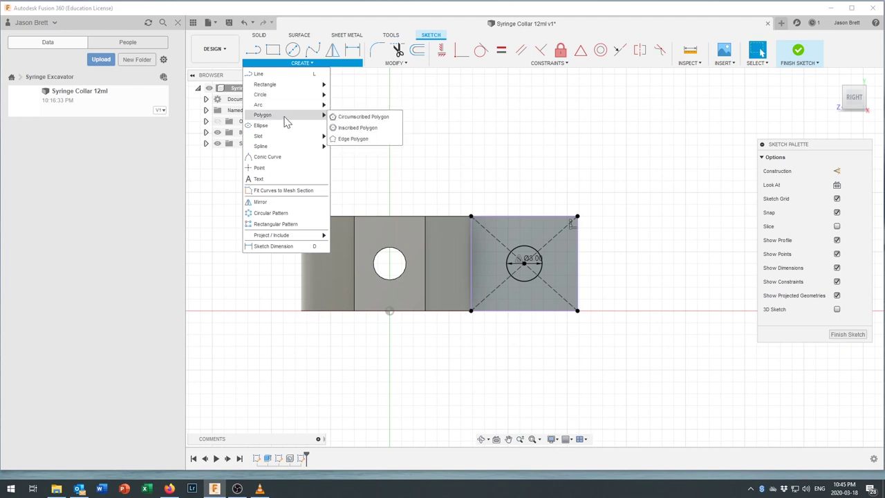
pyautogui.click(353, 119)
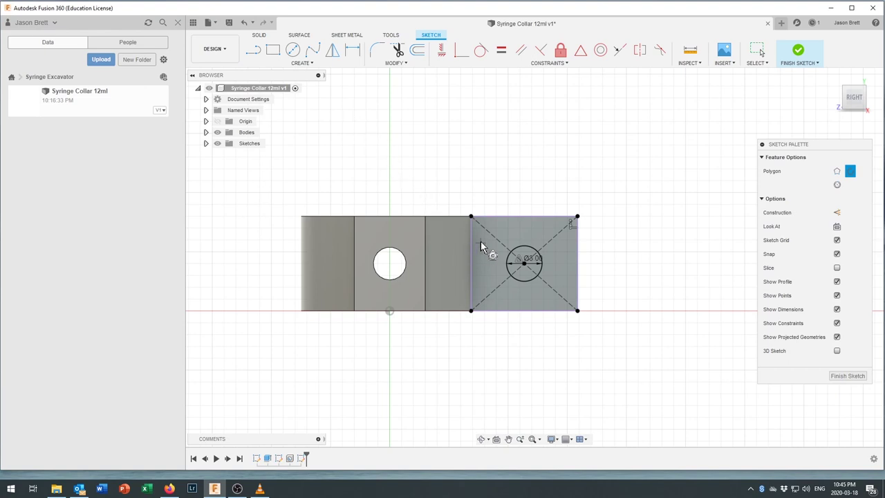
pyautogui.click(524, 261)
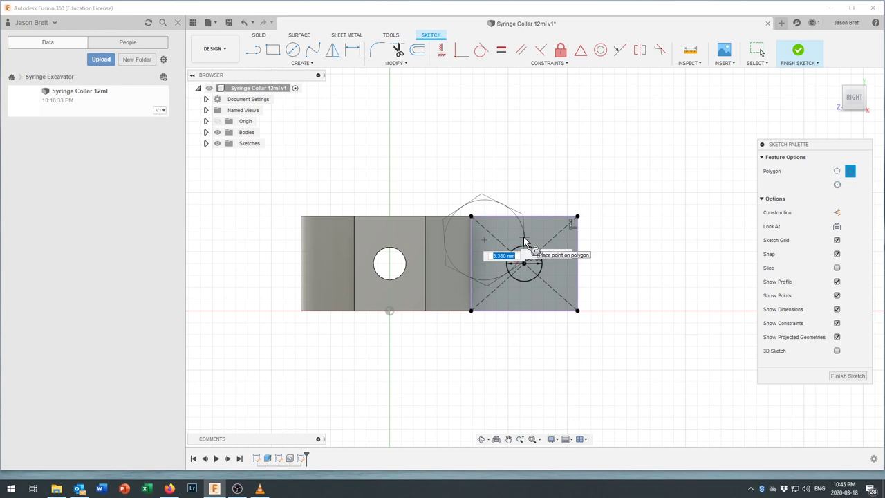
pyautogui.write('6.5')
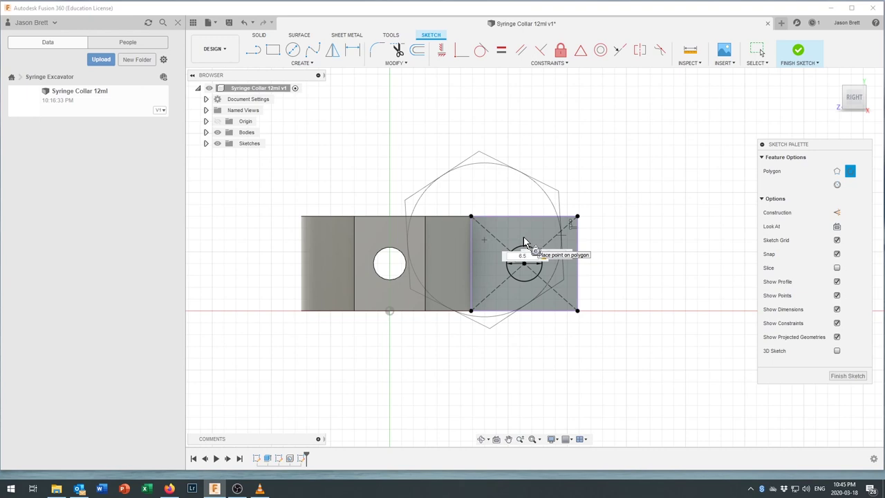
pyautogui.write('3.25')
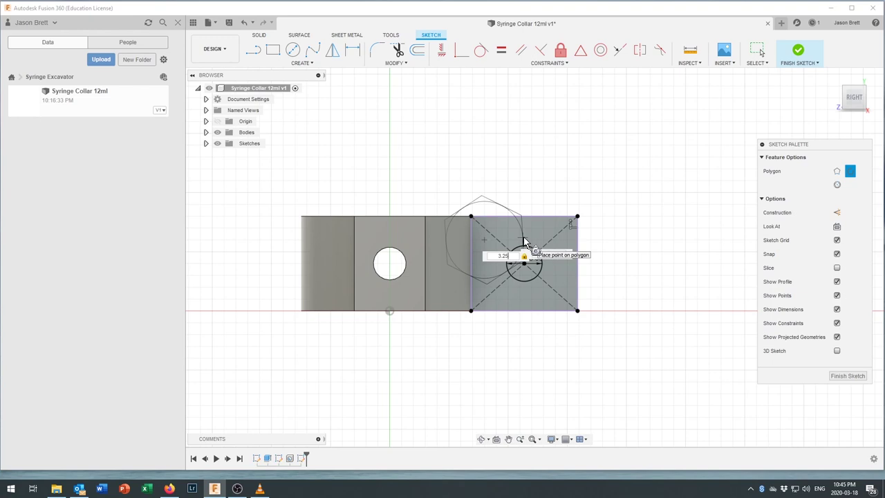
pyautogui.press('Return')
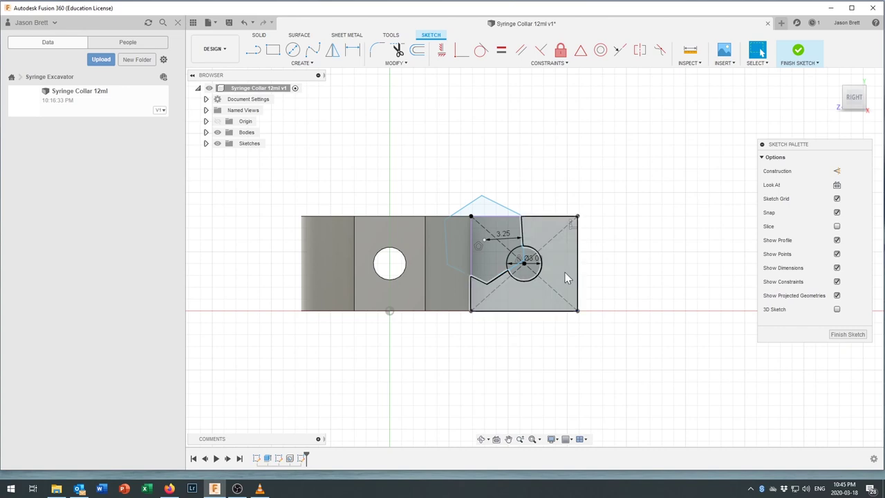
pyautogui.click(544, 276)
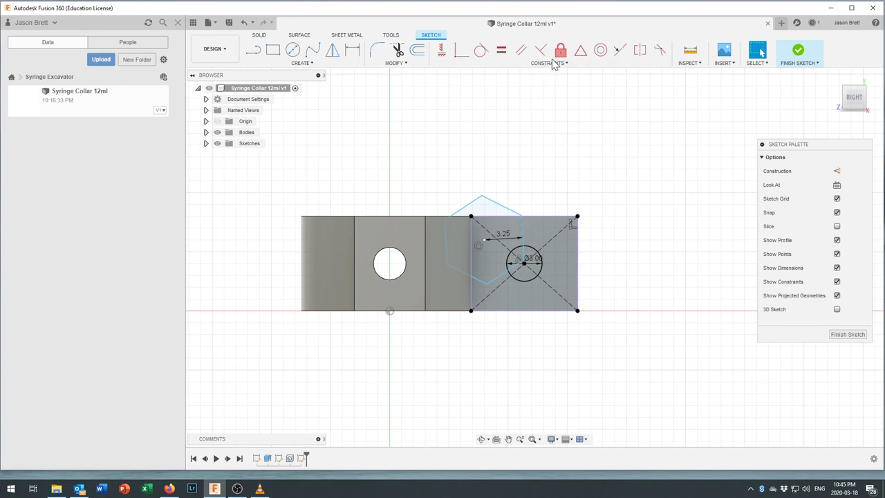
# - Make the hexagon's centre coincident with the circle's centre
pyautogui.click(460, 53)
pyautogui.click(484, 241)
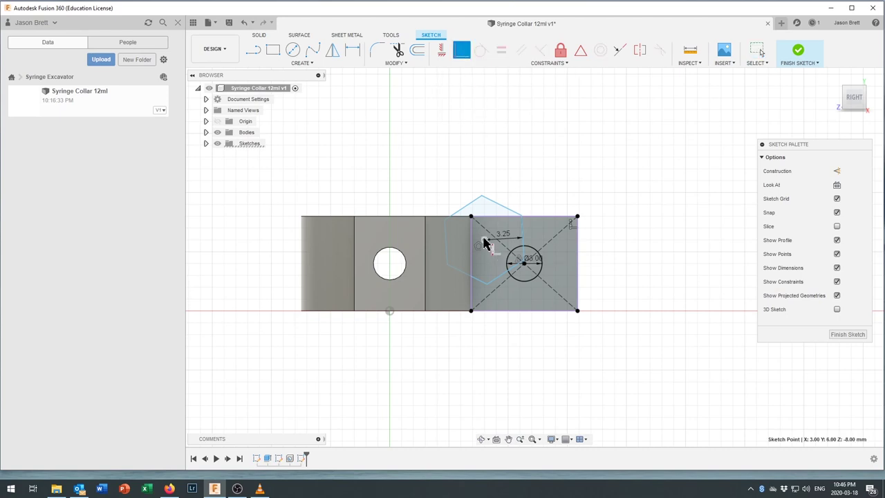
pyautogui.click(523, 264)
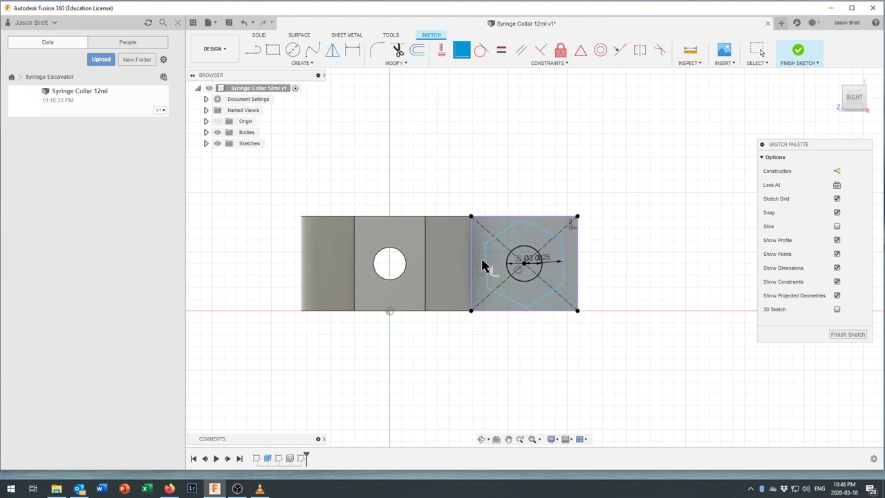
# - Constrain a hexagon edge parallel to the tab's top edge
pyautogui.click(523, 54)
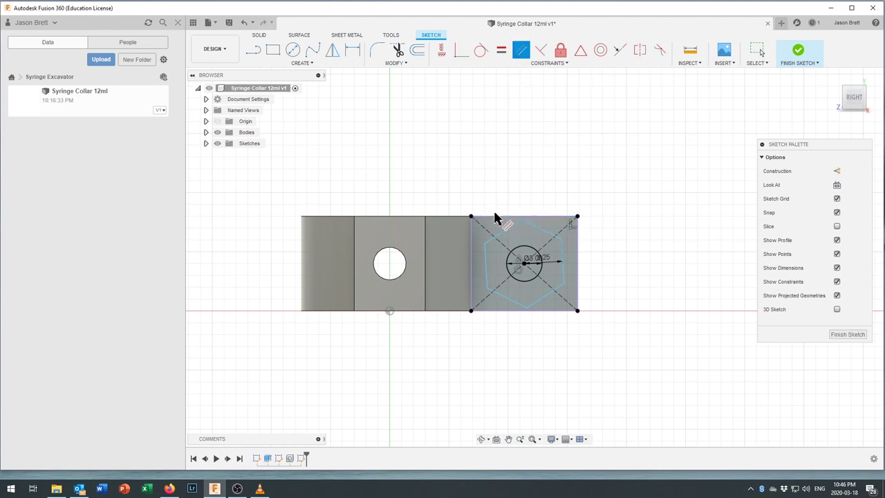
pyautogui.click(504, 233)
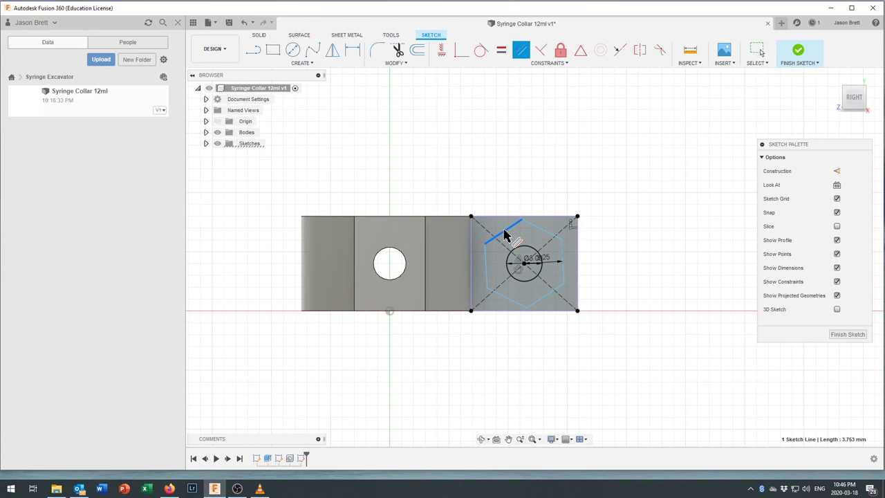
pyautogui.click(505, 218)
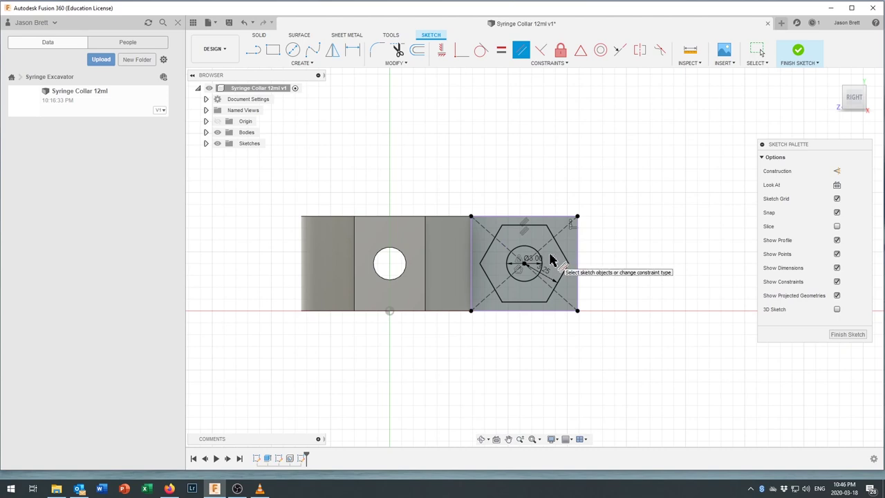
# - Offset the hexagon outward by about 0.584 mm to create a second hexagon
pyautogui.click(397, 63)
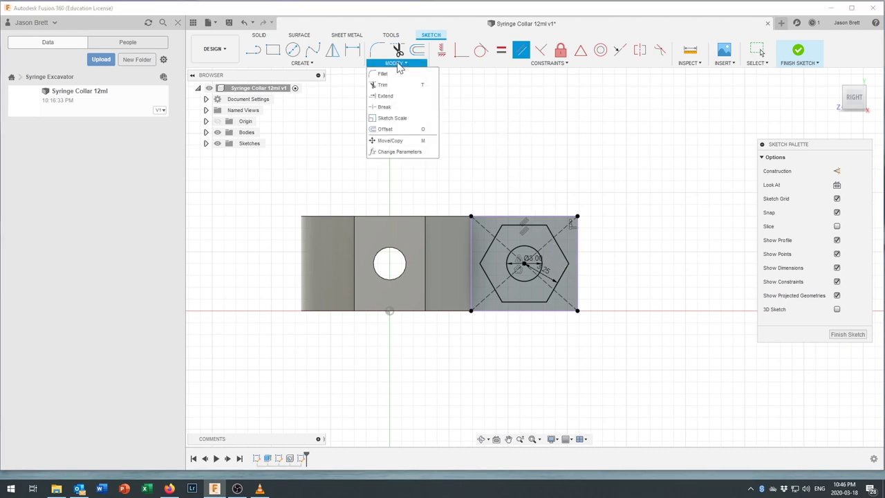
pyautogui.click(395, 130)
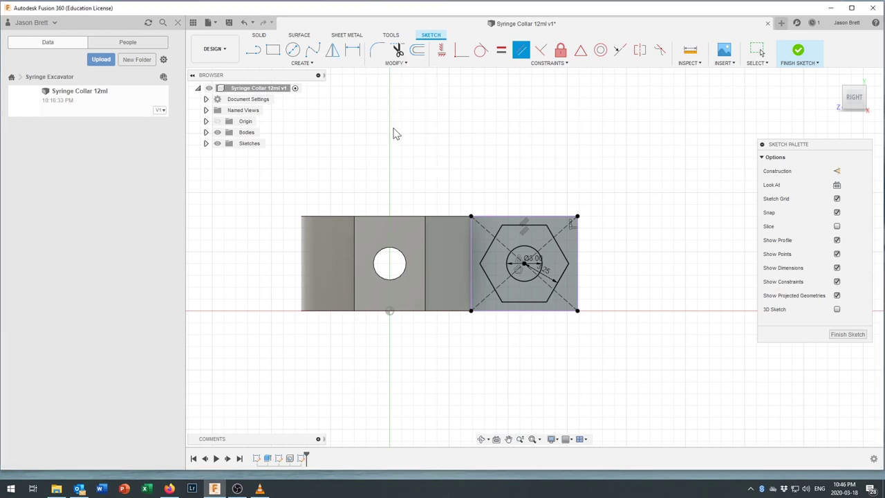
pyautogui.click(489, 249)
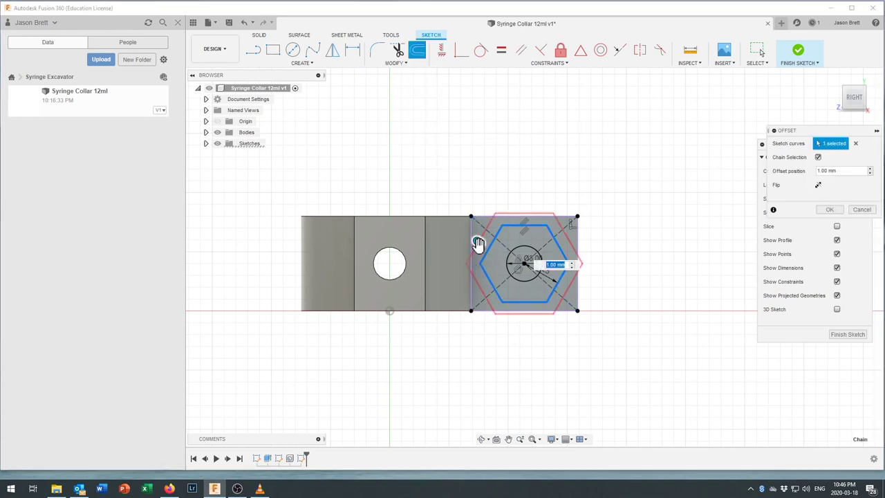
pyautogui.moveTo(477, 241); pyautogui.dragTo(483, 246)
pyautogui.moveTo(483, 247); pyautogui.dragTo(483, 247)
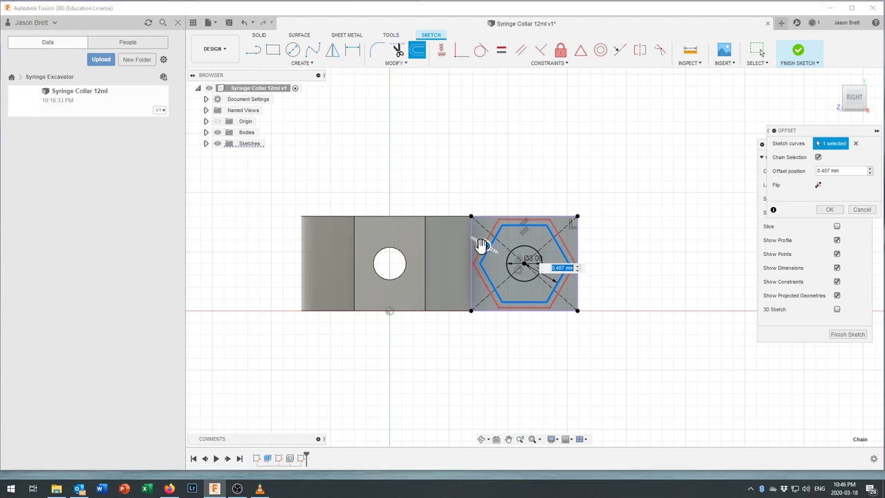
pyautogui.scroll(2, 475, 270)
pyautogui.scroll(5, 475, 269)
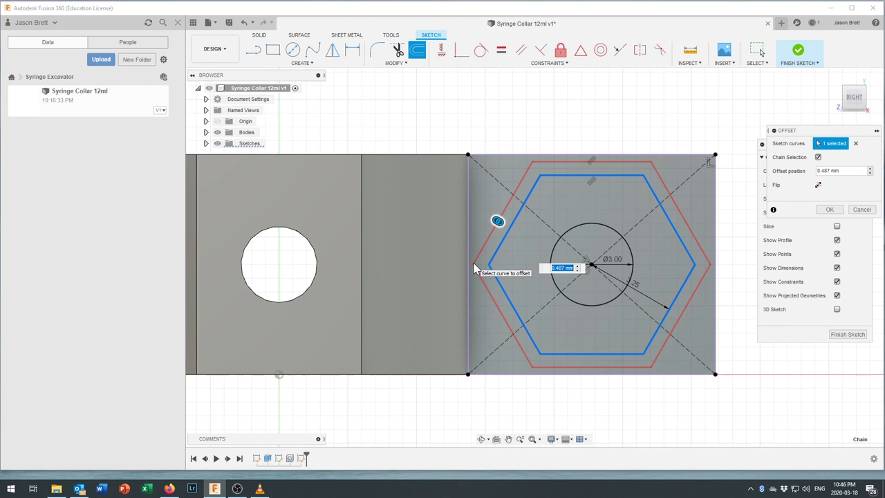
pyautogui.moveTo(514, 192); pyautogui.dragTo(509, 194)
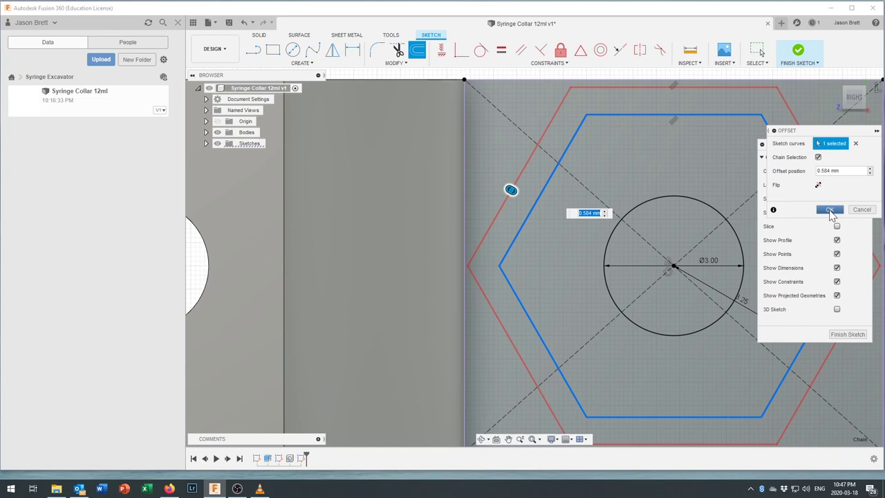
pyautogui.click(829, 210)
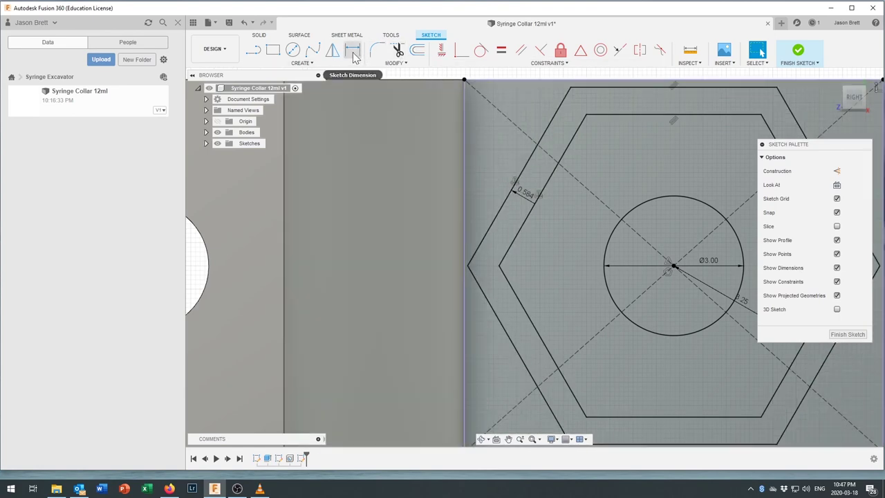
# - Try dimensioning a hexagon vertex to the tab's left edge, then discard the over-constraining dimension
pyautogui.click(353, 57)
pyautogui.click(467, 267)
pyautogui.click(464, 267)
pyautogui.scroll(-4, 468, 253)
pyautogui.click(472, 151)
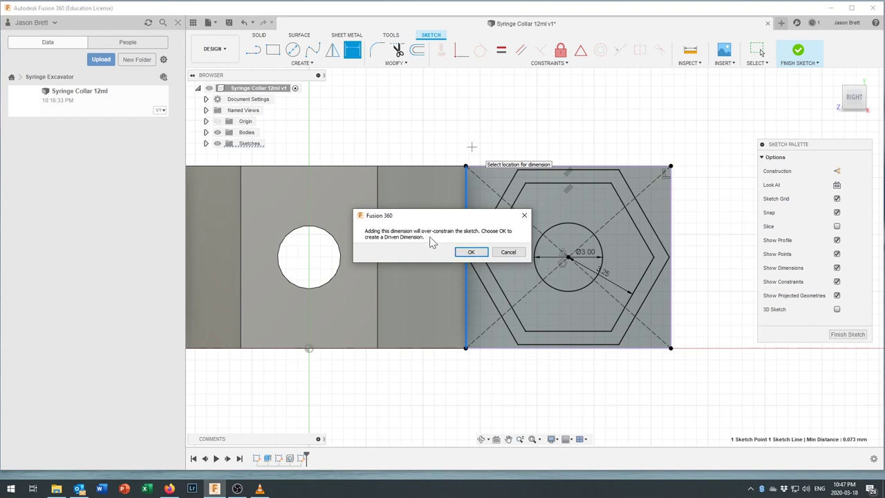
pyautogui.moveTo(471, 219)
pyautogui.mouseDown()
pyautogui.moveTo(492, 252)
pyautogui.moveTo(609, 341)
pyautogui.moveTo(598, 372)
pyautogui.mouseUp()
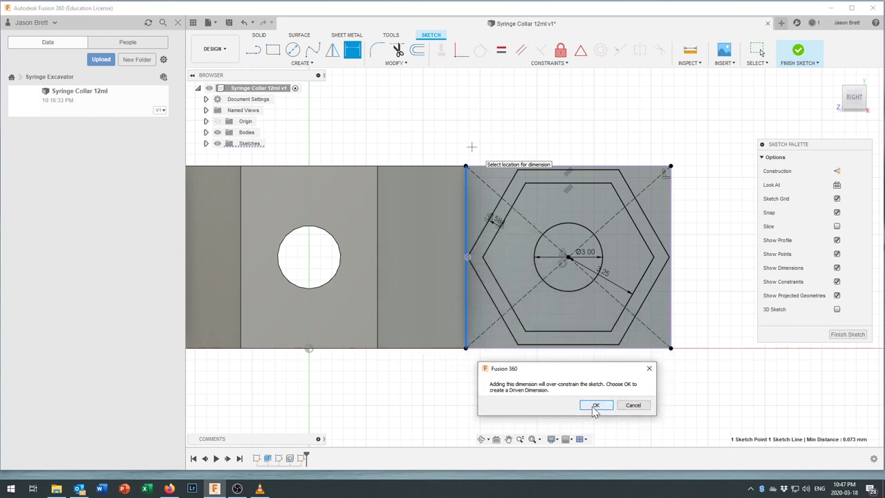
pyautogui.click(629, 406)
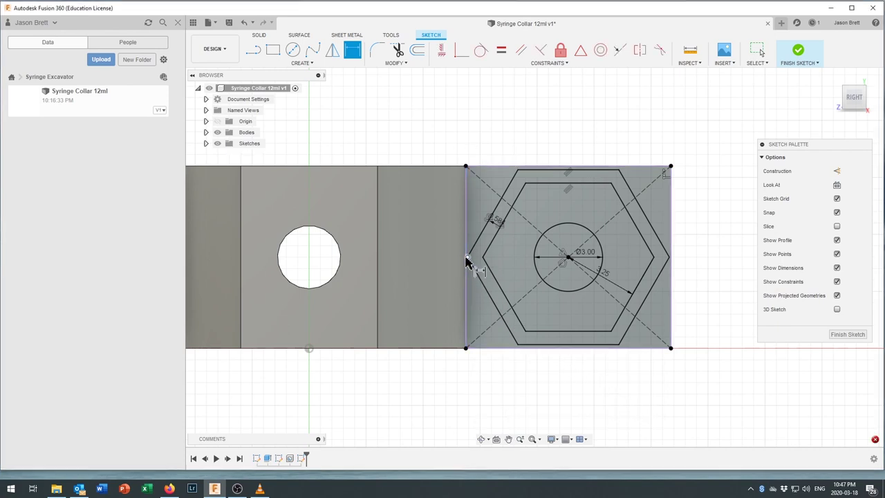
# - Dimension the gap between the two hexagons to 1.00 mm and finish the sketch
pyautogui.click(498, 231)
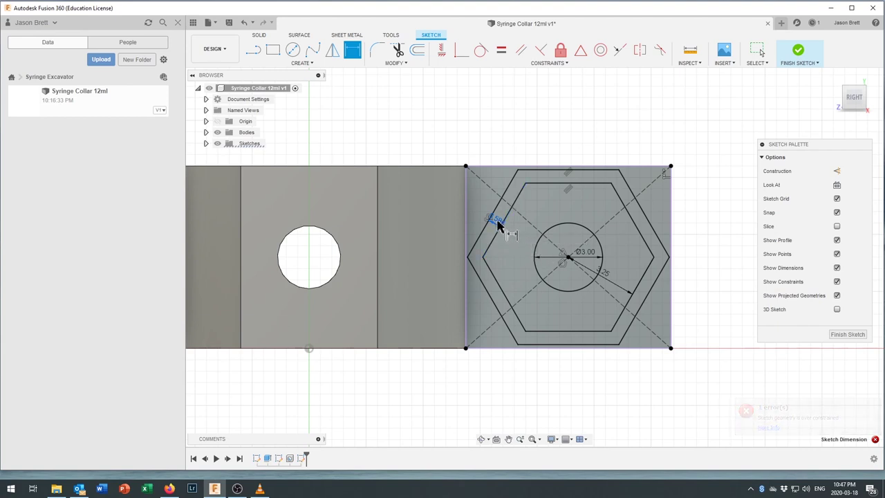
pyautogui.click(498, 223)
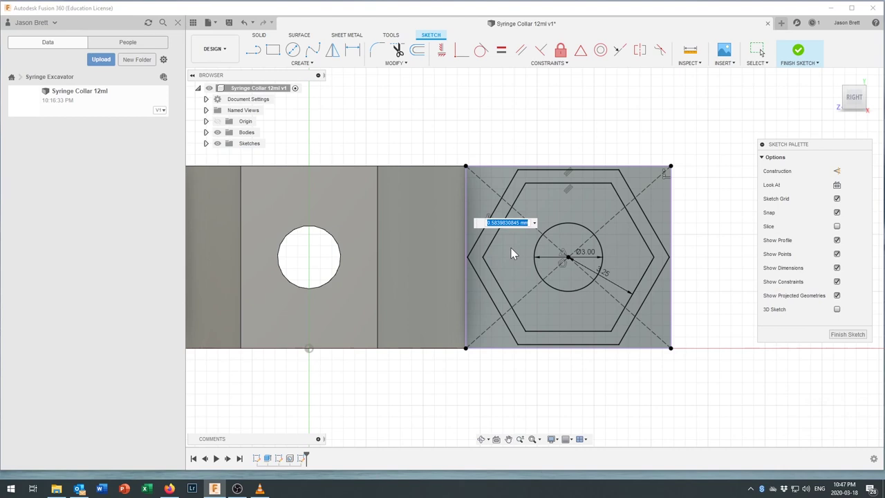
pyautogui.press('Return')
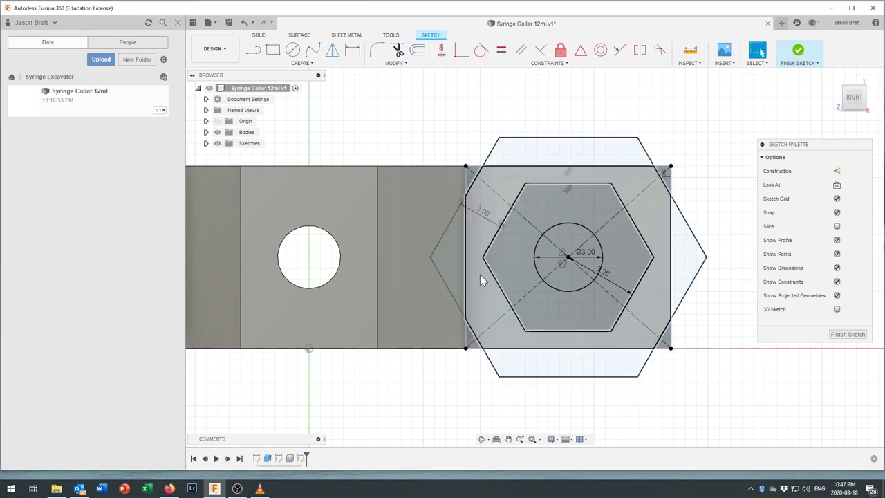
pyautogui.doubleClick(480, 211)
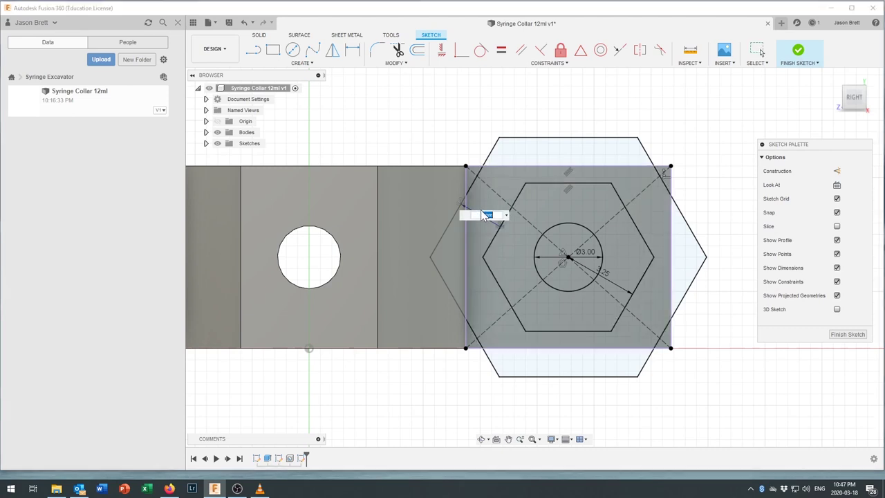
pyautogui.write('1')
pyautogui.press('Return')
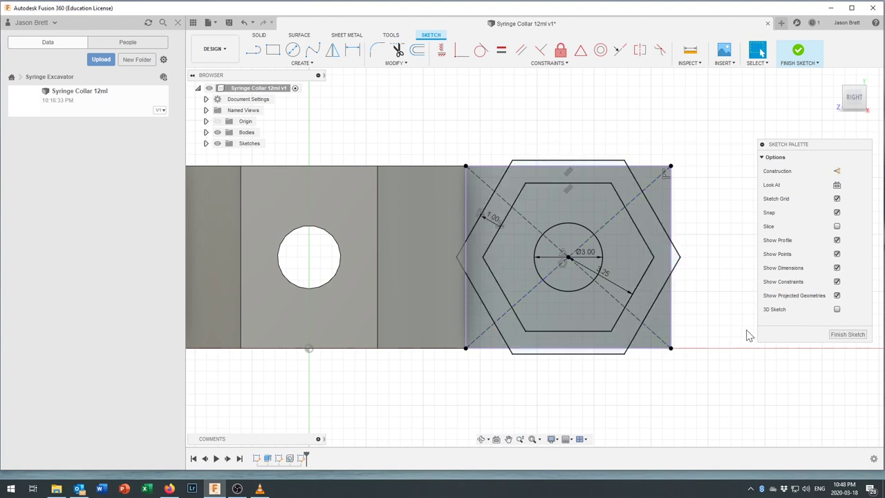
pyautogui.click(799, 52)
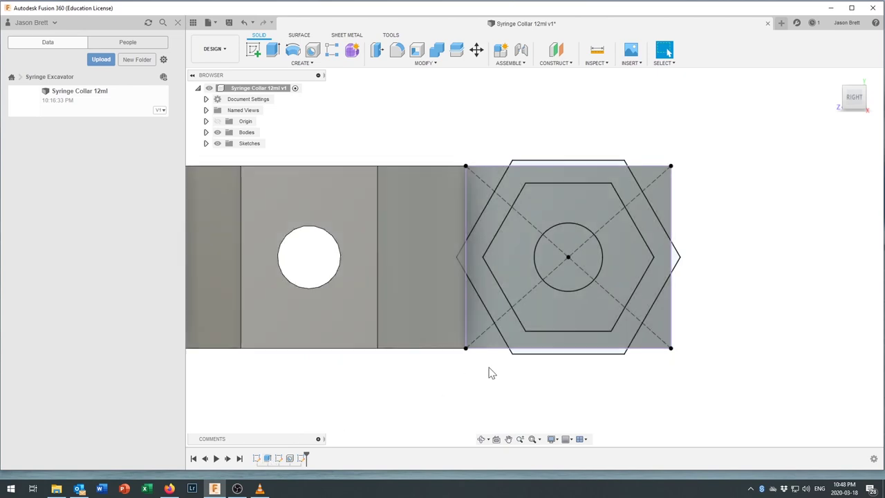
# - Change the Extrude1 depth from 8 mm to 10 mm
pyautogui.doubleClick(268, 459)
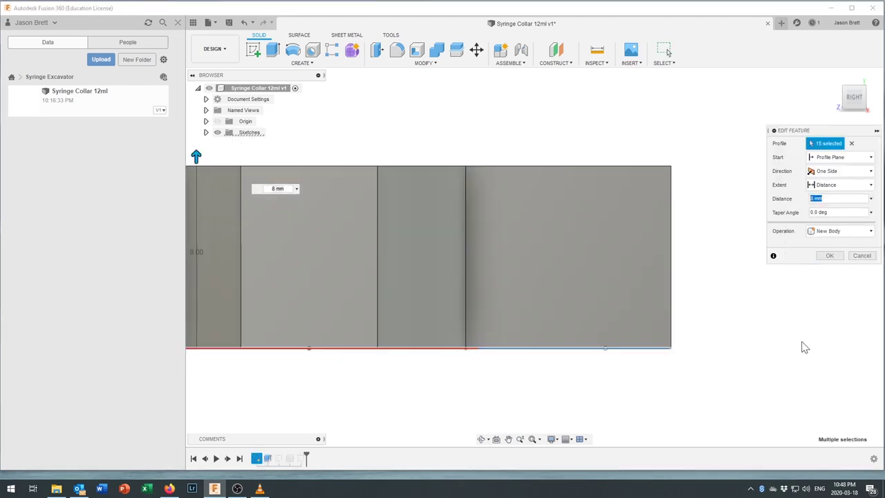
pyautogui.write('10')
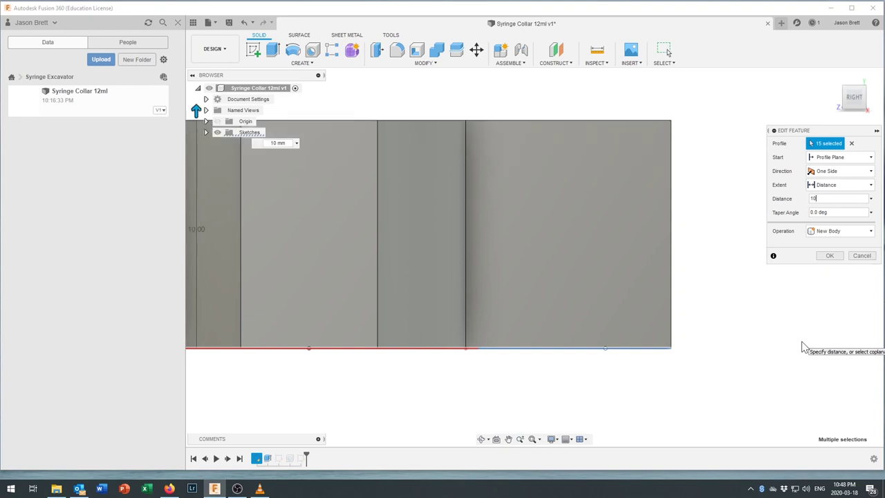
pyautogui.press('Return')
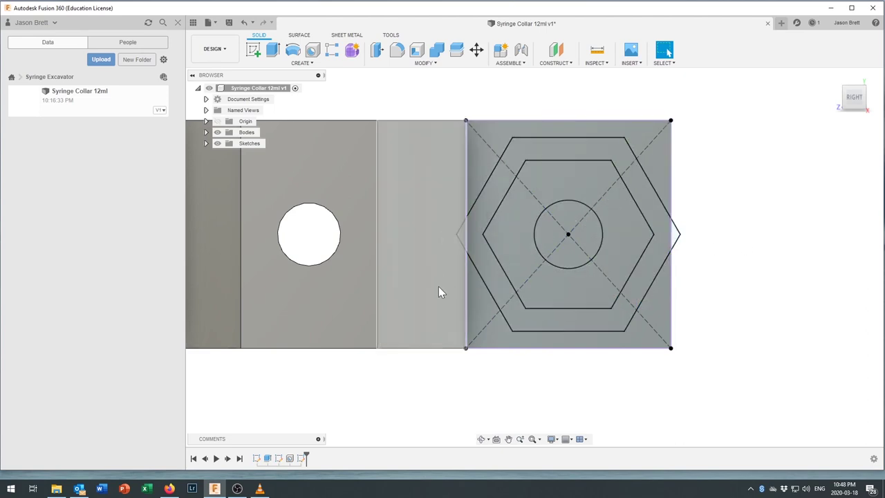
# - Change the arm sketch's 9.00 length dimension to 12 mm and finish the sketch
pyautogui.doubleClick(257, 458)
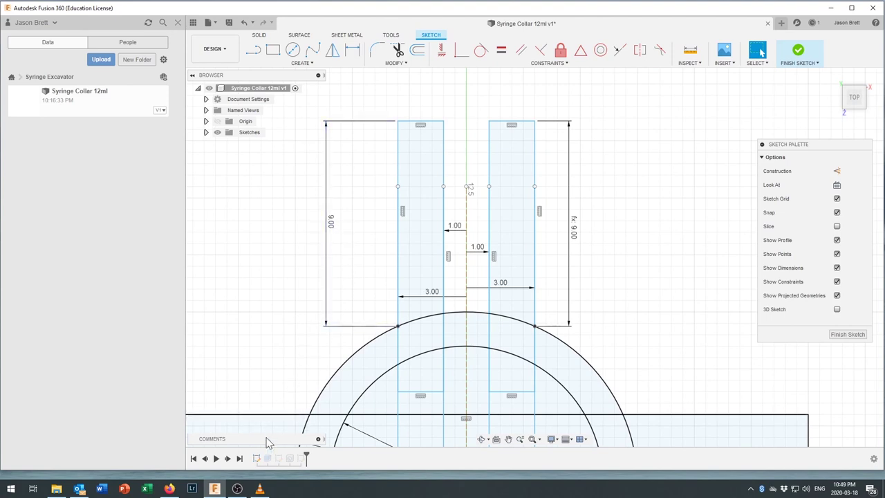
pyautogui.doubleClick(332, 228)
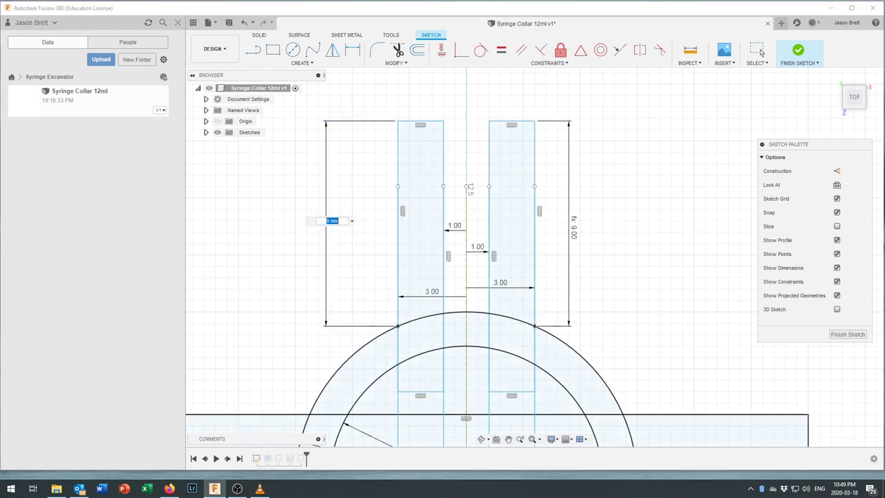
pyautogui.write('12')
pyautogui.press('Return')
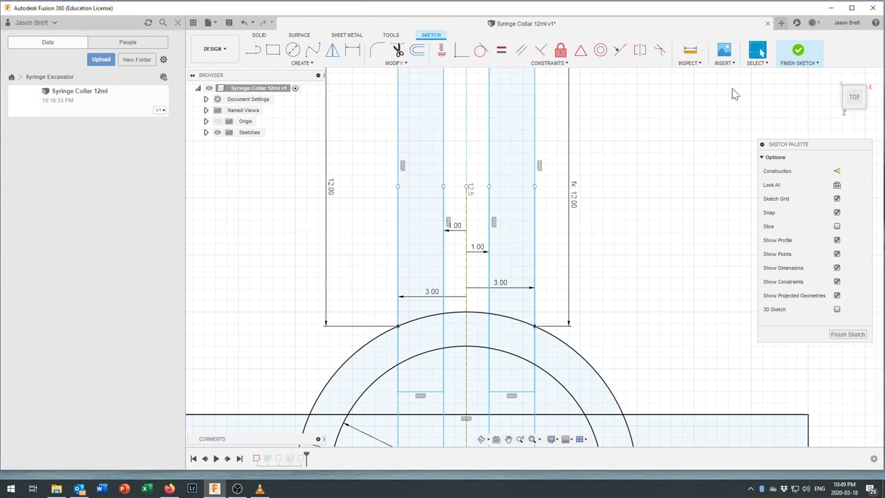
pyautogui.click(800, 54)
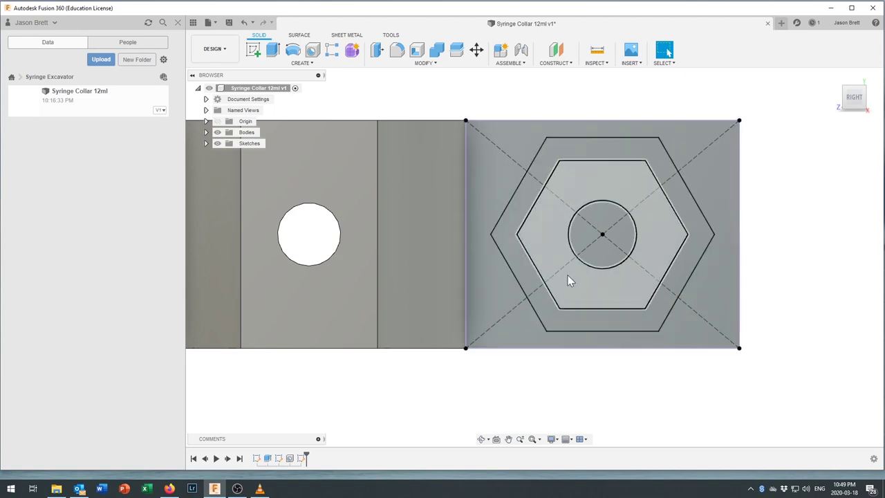
# - Extrude the ring between the two hexagons 1 mm from the tab's side face
pyautogui.moveTo(852, 95)
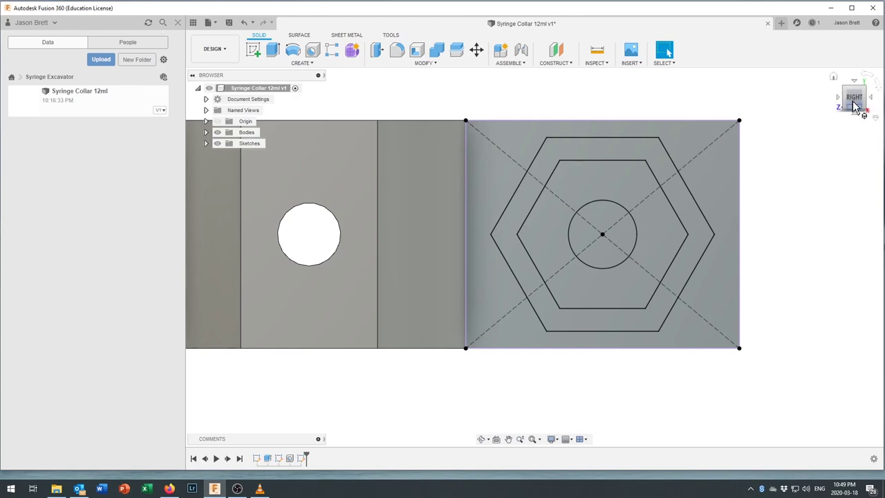
pyautogui.click(865, 91)
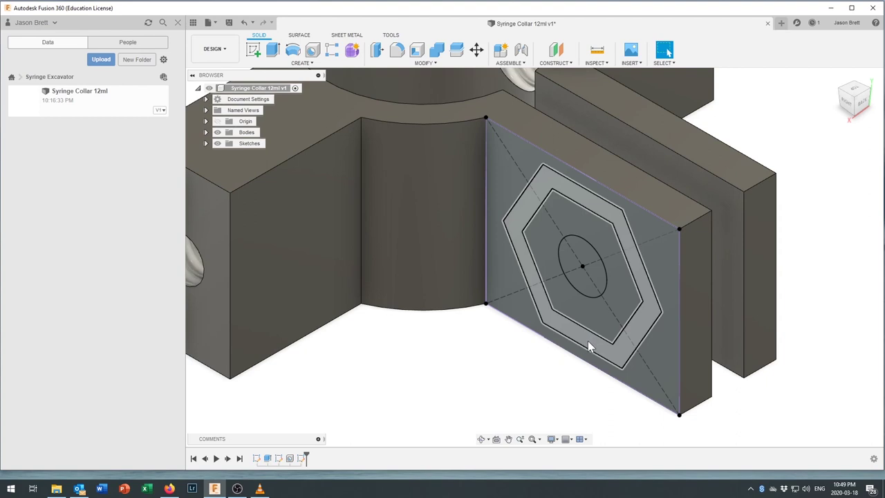
pyautogui.click(273, 48)
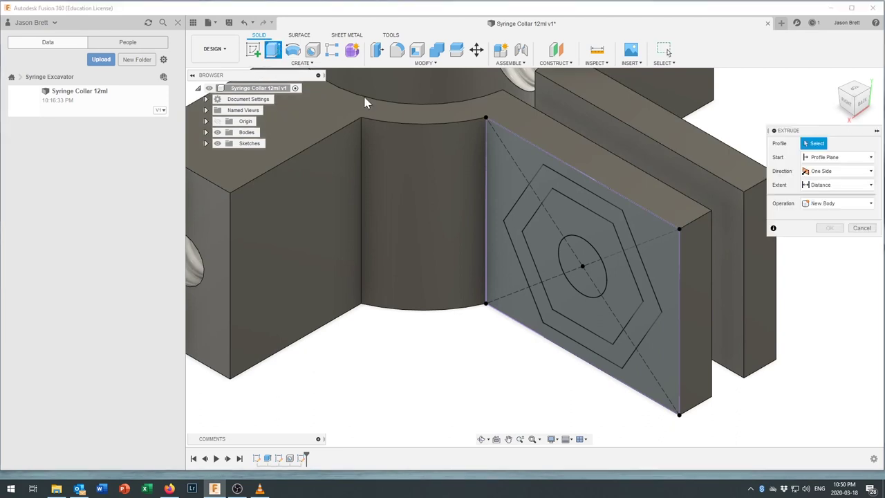
pyautogui.click(573, 193)
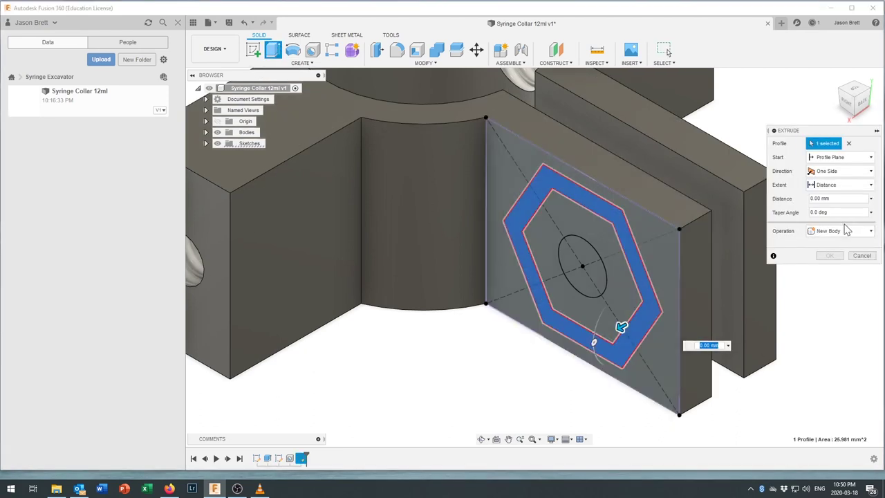
pyautogui.click(826, 199)
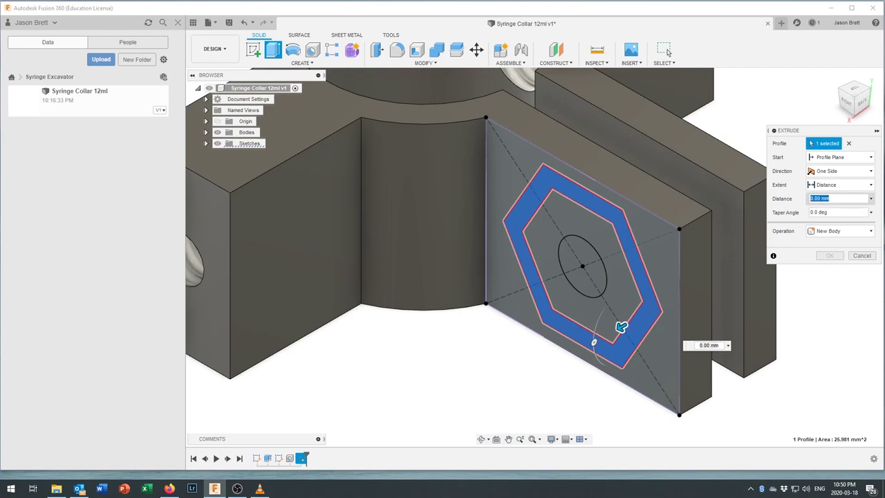
pyautogui.write('1')
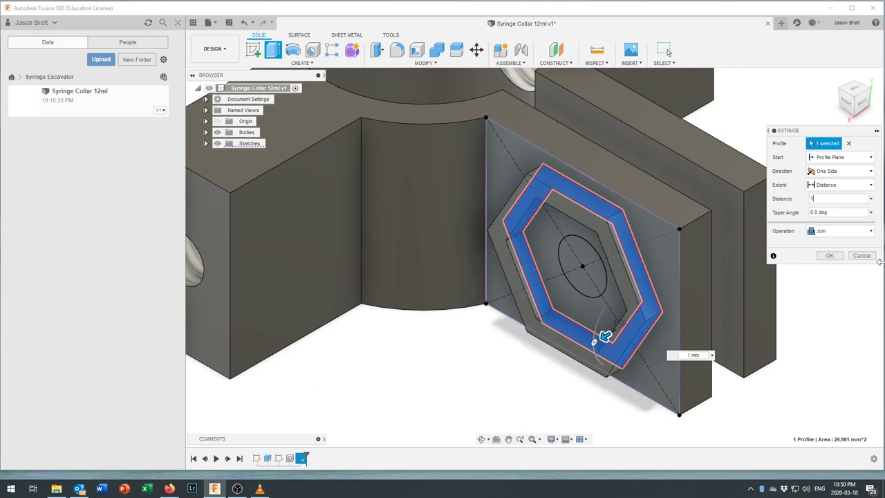
pyautogui.press('Return')
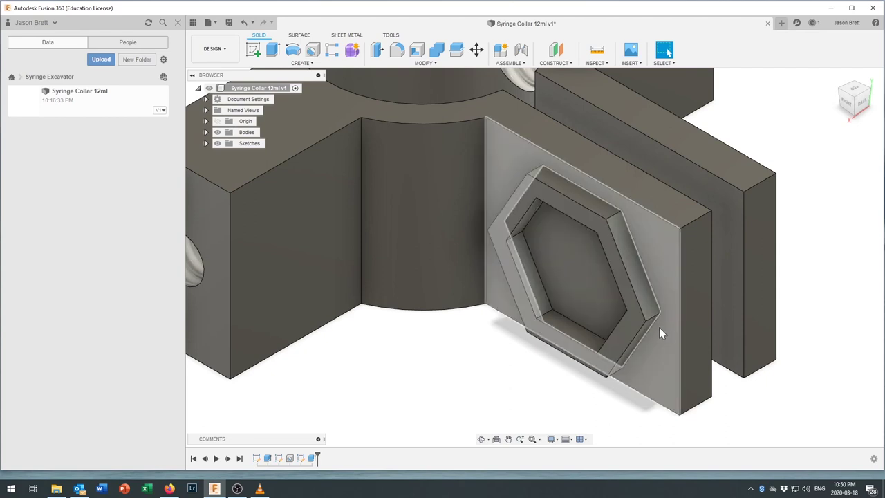
# - Undo the last change and delete the leftover hexagon body in the recess
pyautogui.hotkey('ctrl', 'z')
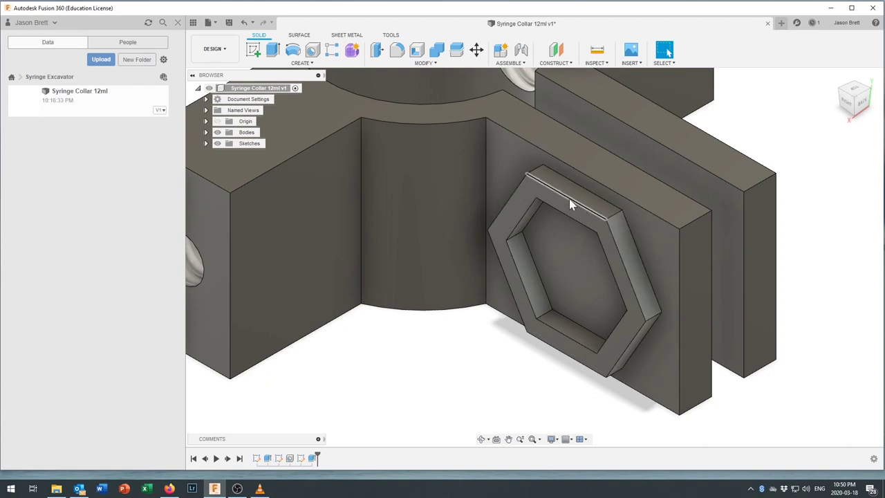
pyautogui.click(583, 298)
pyautogui.press('Delete')
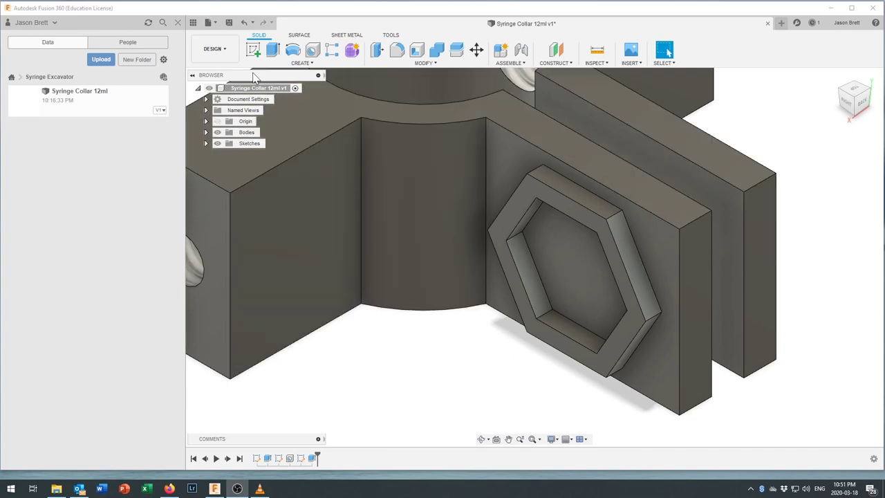
# - Sketch on the hexagon recess floor with two corner-to-corner construction diagonals
pyautogui.click(254, 51)
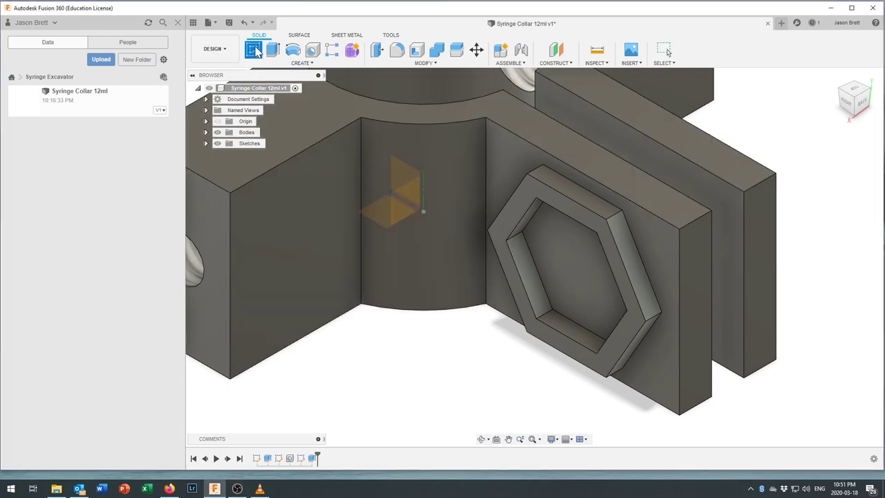
pyautogui.click(574, 261)
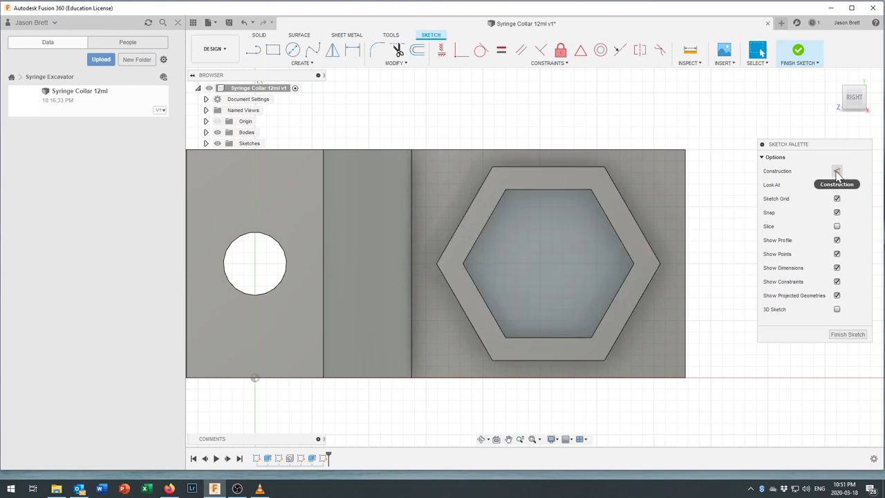
pyautogui.click(837, 171)
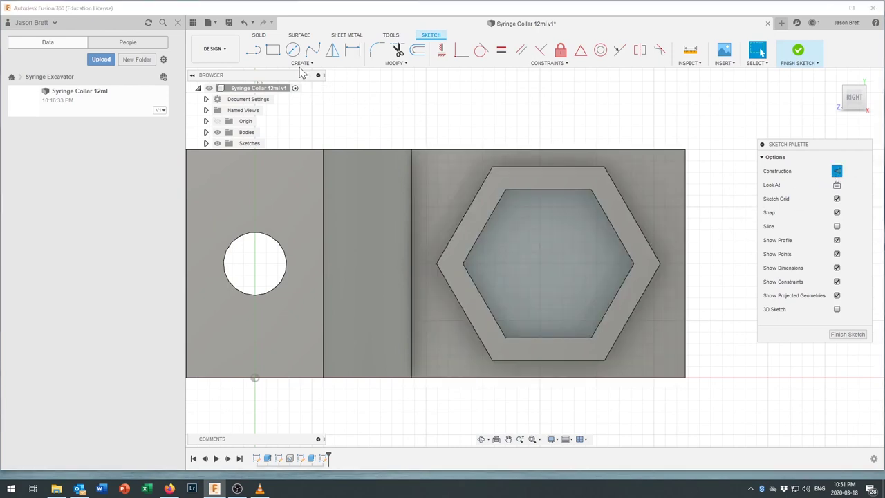
pyautogui.click(253, 50)
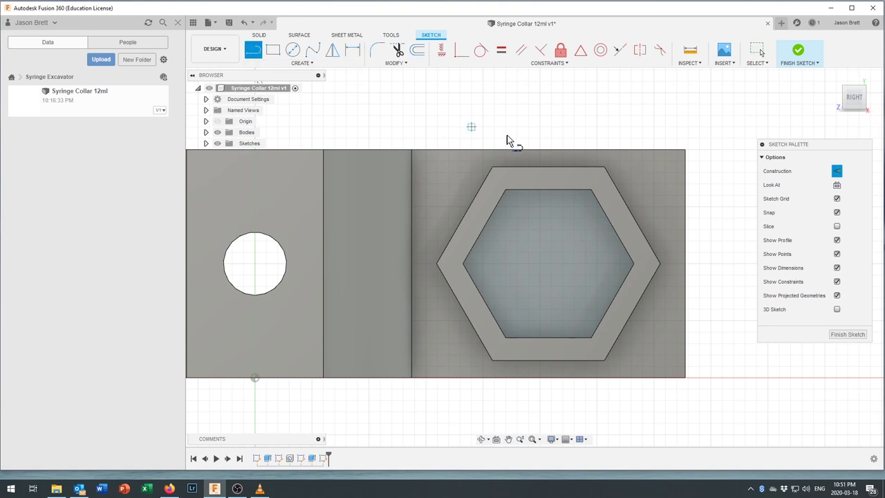
pyautogui.click(590, 187)
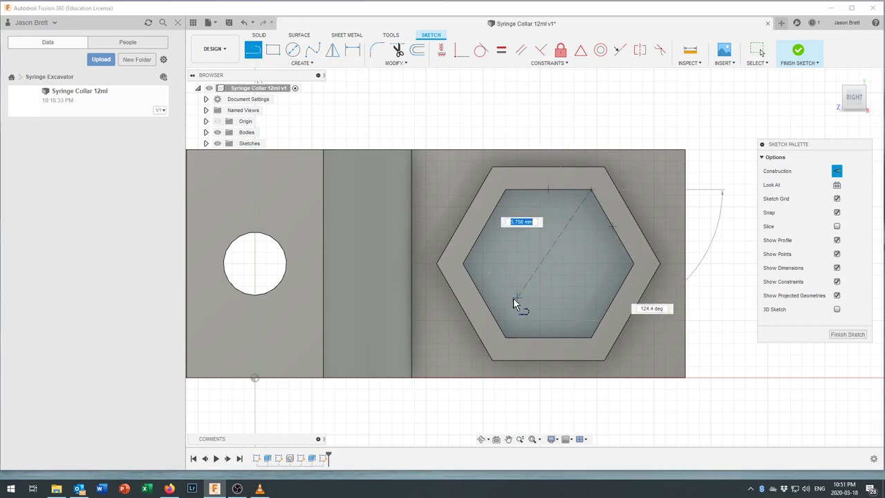
pyautogui.click(507, 335)
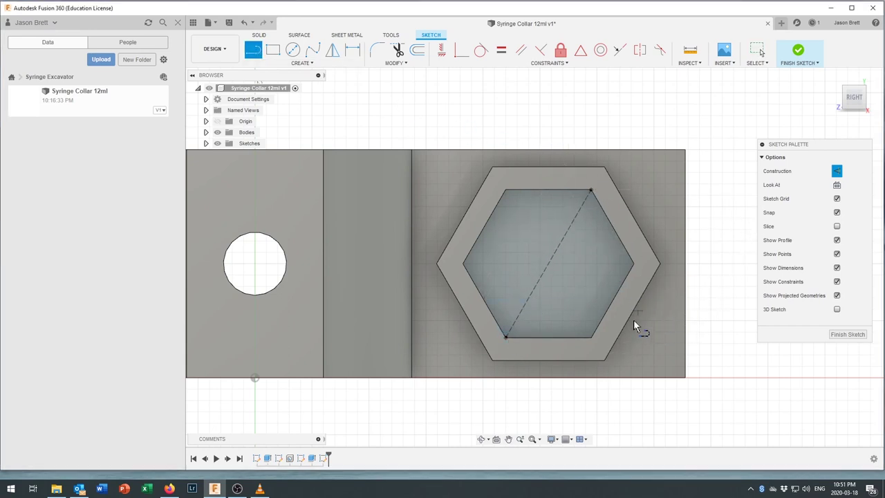
pyautogui.click(589, 338)
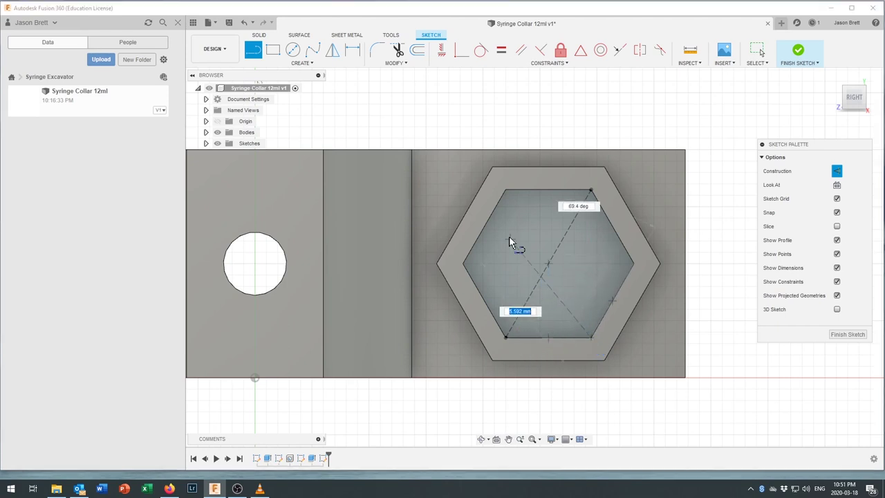
pyautogui.click(506, 193)
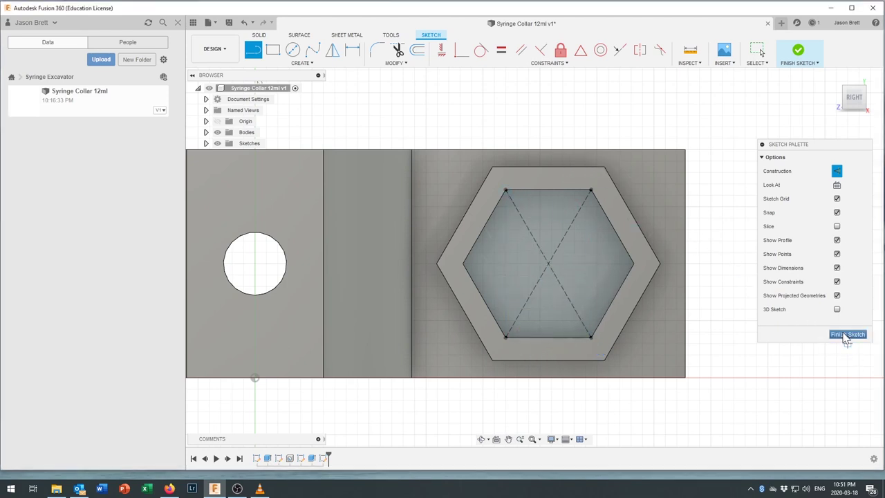
# - Place a sketch point at the diagonals' intersection in the hexagon's centre and finish the sketch
pyautogui.click(304, 63)
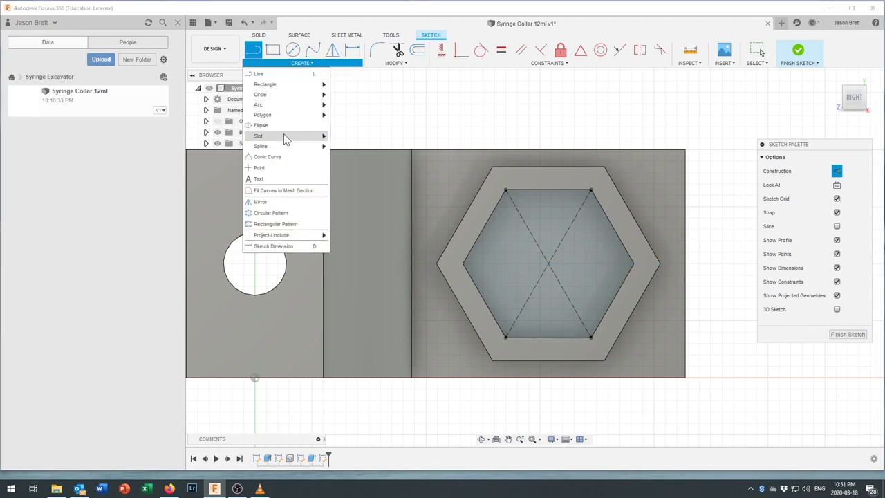
pyautogui.click(276, 170)
pyautogui.click(548, 264)
pyautogui.click(849, 335)
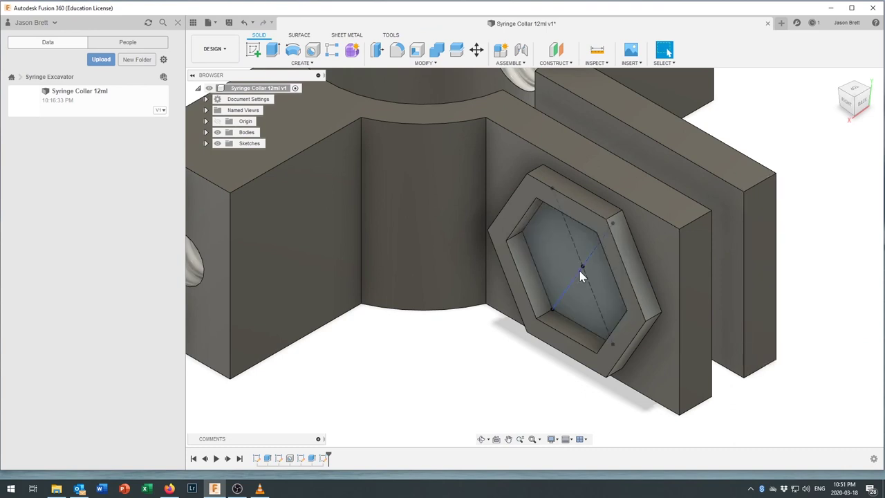
pyautogui.click(312, 51)
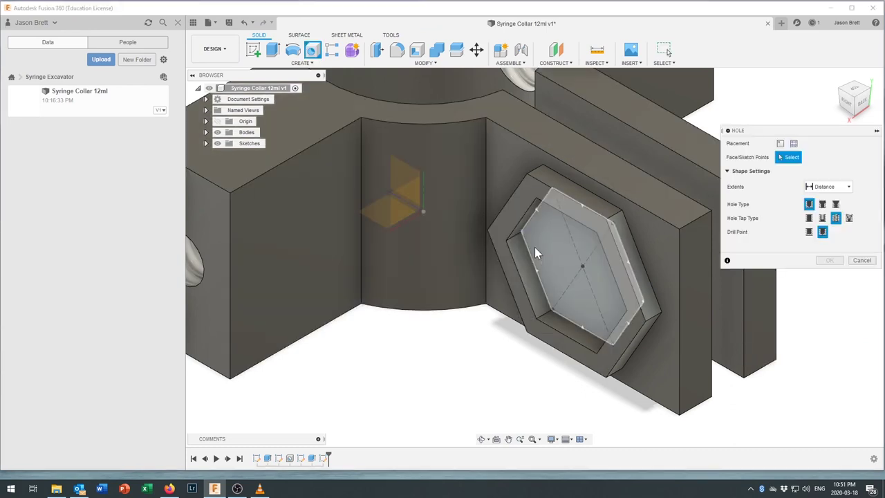
# - Add a 6-32 UNC threaded hole at the hexagon centre point, extending to the clamp tab's far face
pyautogui.click(582, 266)
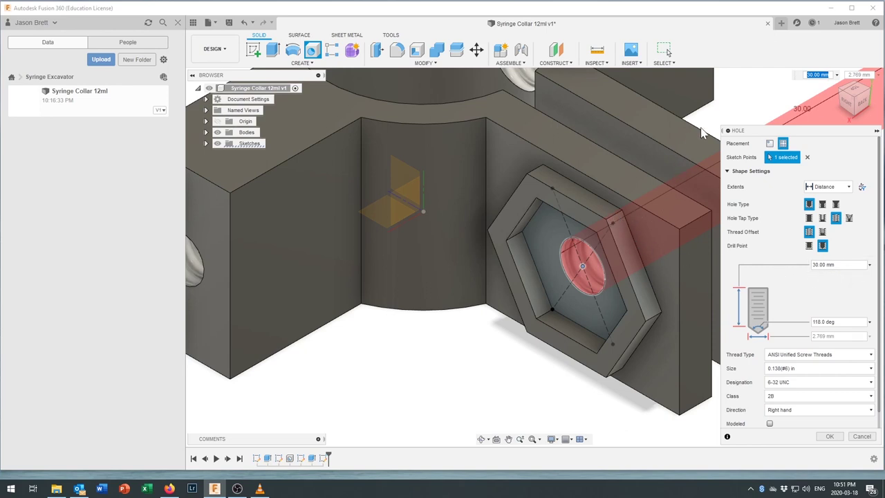
pyautogui.click(826, 186)
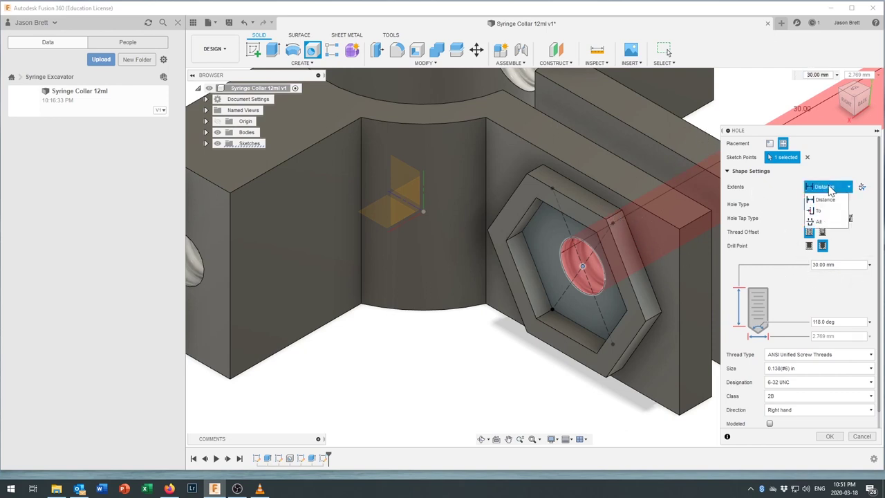
pyautogui.click(820, 212)
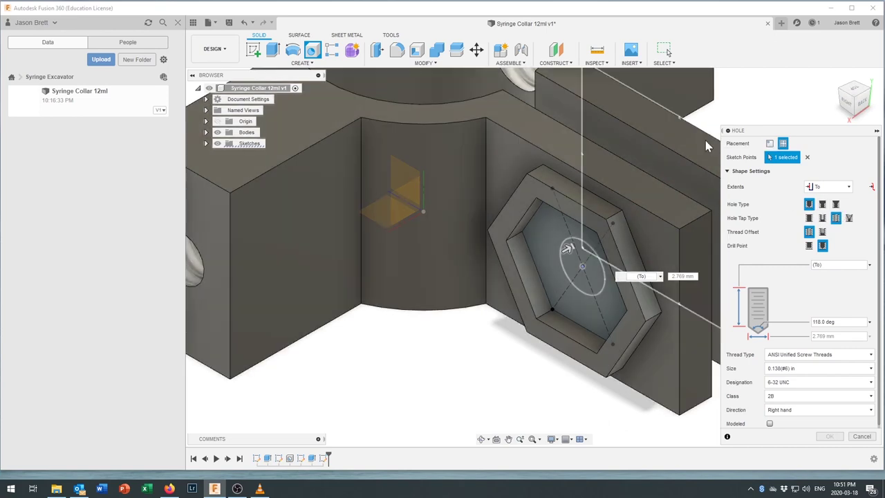
pyautogui.click(706, 145)
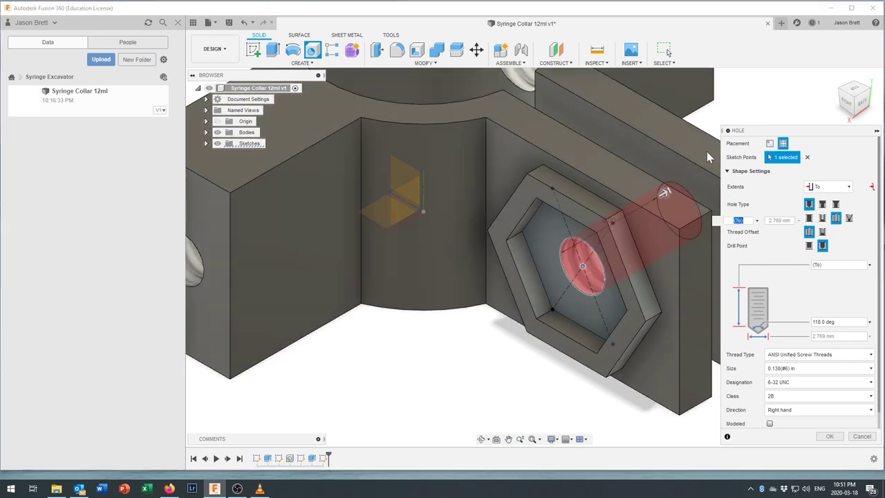
pyautogui.scroll(-1, 806, 284)
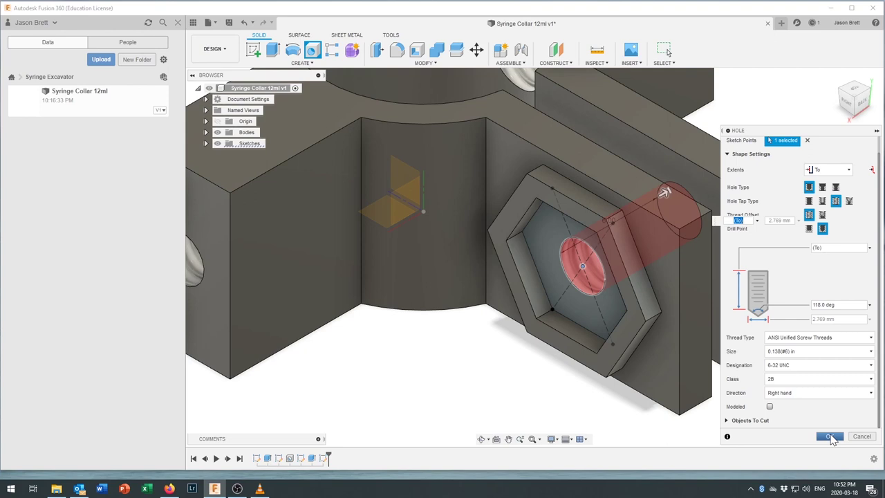
pyautogui.click(829, 437)
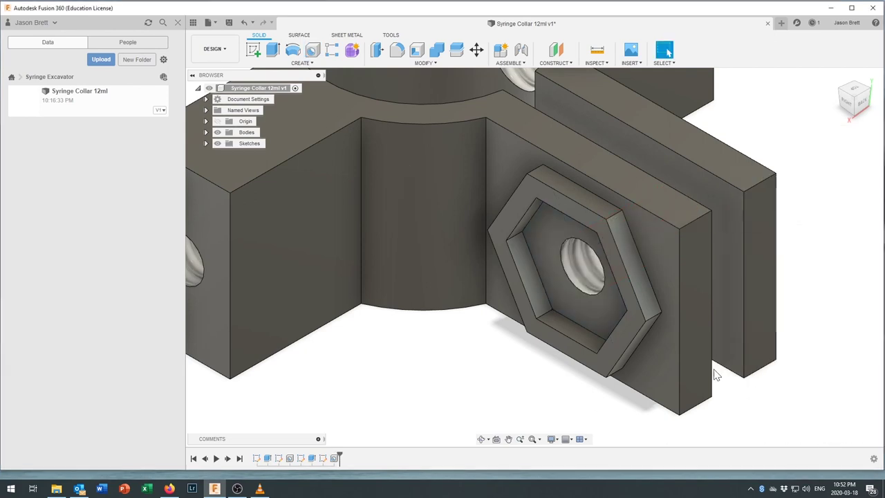
pyautogui.scroll(1, 660, 335)
pyautogui.scroll(-3, 660, 334)
pyautogui.scroll(1, 655, 297)
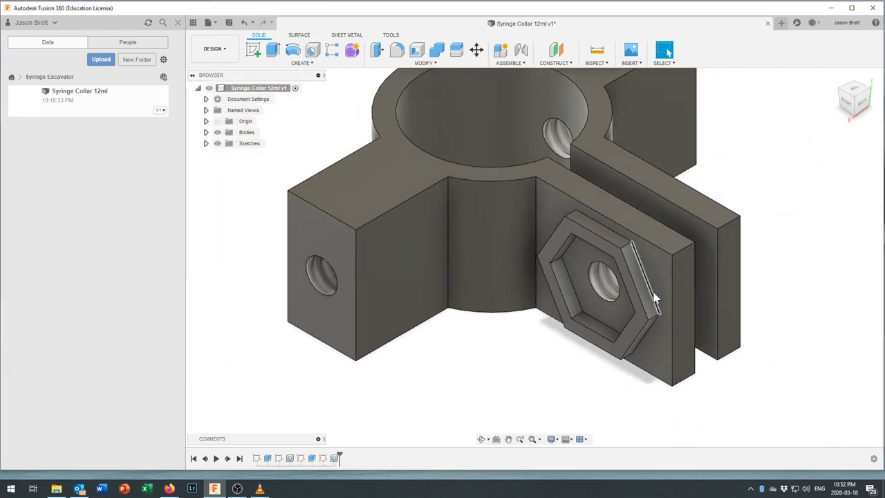
pyautogui.scroll(-2, 655, 294)
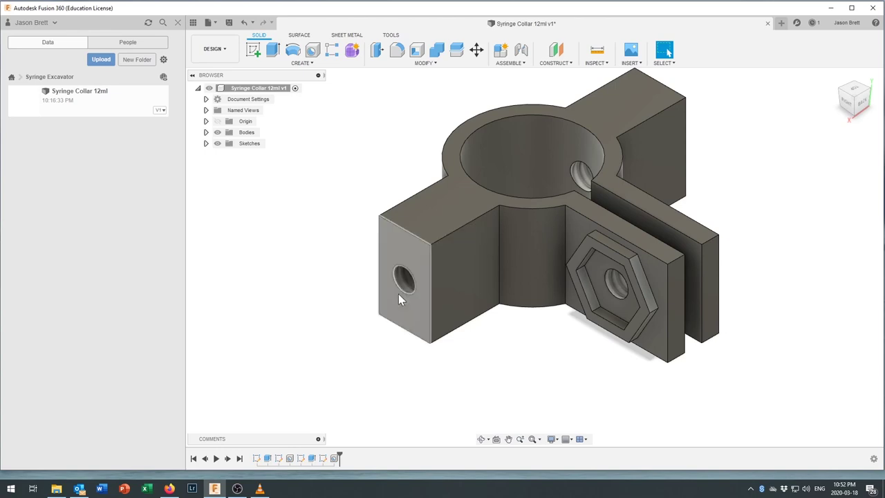
pyautogui.moveTo(491, 347)
pyautogui.keyDown('shift'); pyautogui.mouseDown(button='middle')
pyautogui.moveTo(487, 340)
pyautogui.moveTo(492, 347)
pyautogui.mouseUp(button='middle'); pyautogui.keyUp('shift')
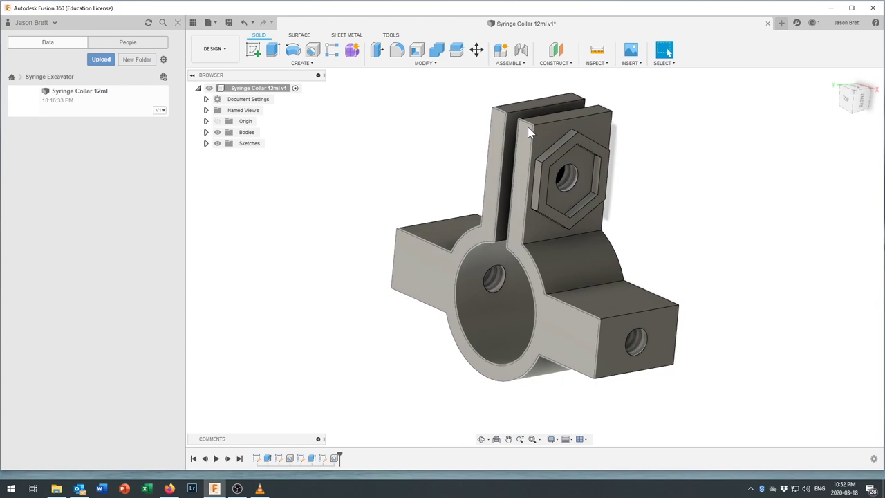
# - Fillet the four top edges of the clamp tabs with a 4 mm radius
pyautogui.click(397, 53)
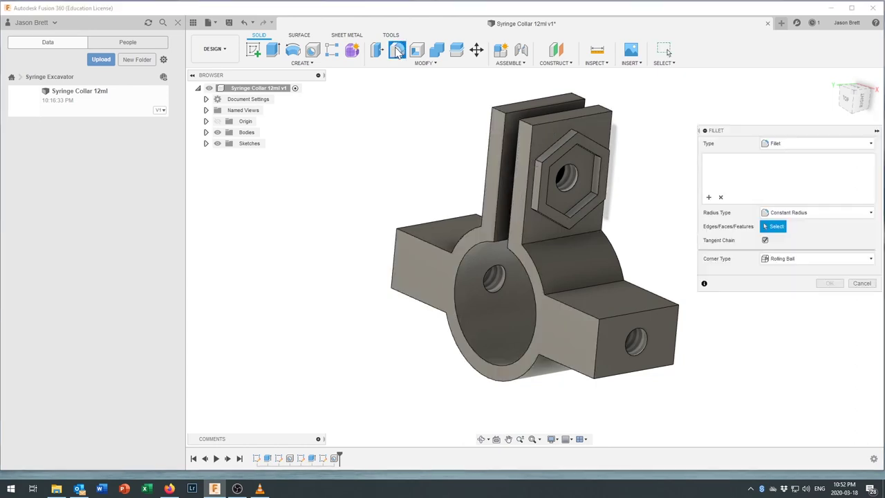
pyautogui.click(529, 122)
pyautogui.click(532, 106)
pyautogui.keyDown('shift'); pyautogui.moveTo(546, 111); pyautogui.dragTo(560, 129, button='middle'); pyautogui.keyUp('shift')
pyautogui.click(562, 122)
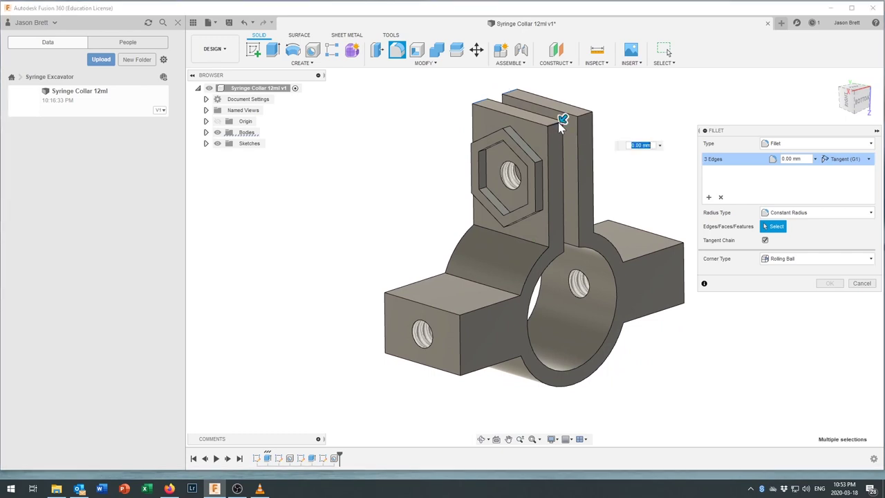
pyautogui.click(591, 117)
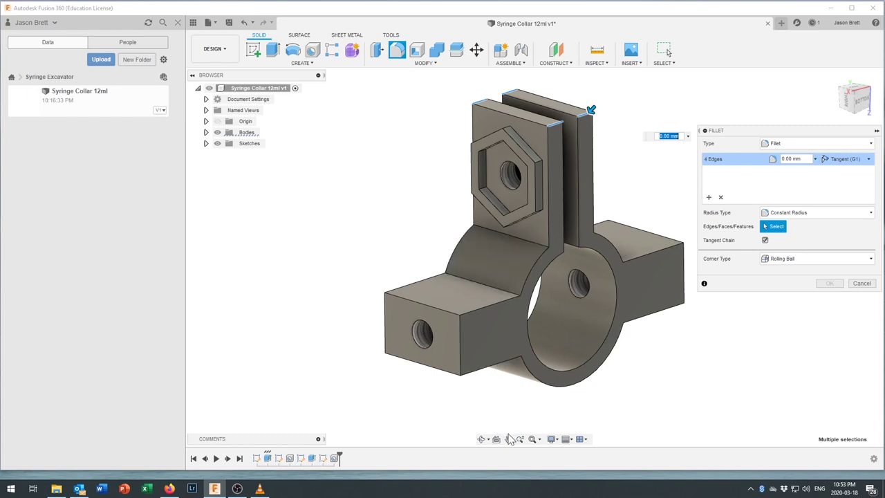
pyautogui.click(483, 439)
pyautogui.moveTo(533, 290)
pyautogui.mouseDown()
pyautogui.moveTo(602, 282)
pyautogui.moveTo(539, 280)
pyautogui.mouseUp()
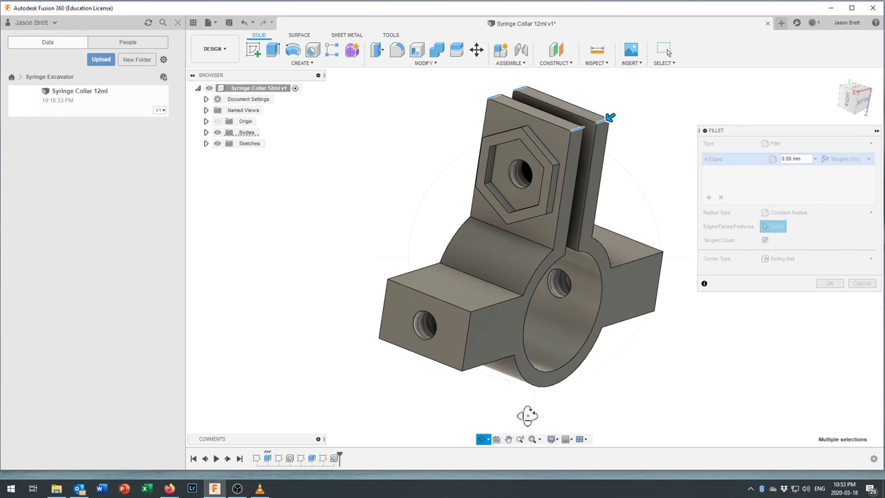
pyautogui.press('Escape')
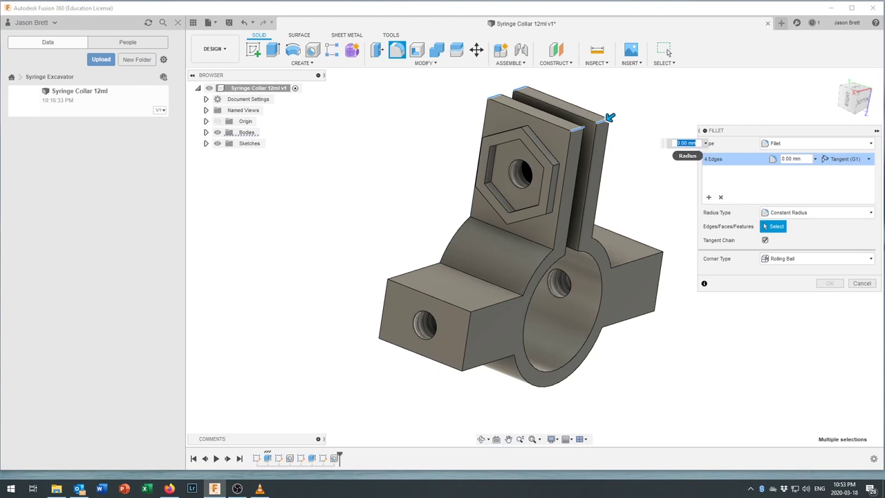
pyautogui.write('3')
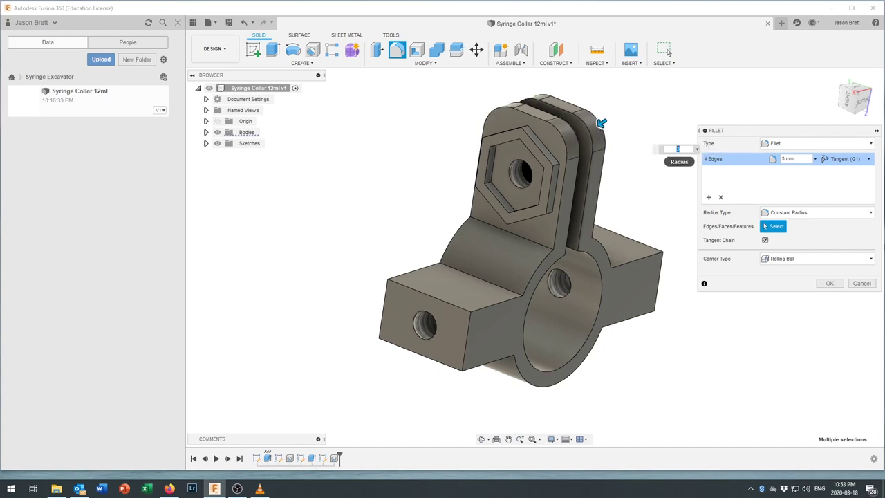
pyautogui.write('4')
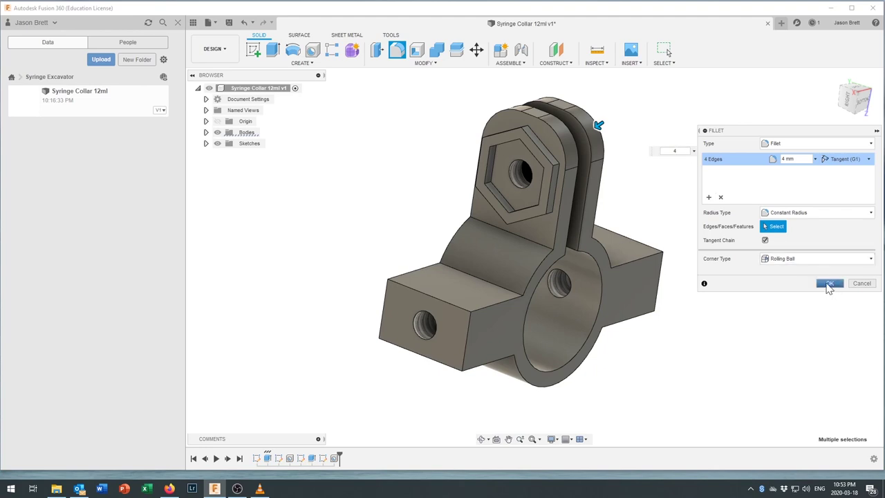
pyautogui.click(829, 284)
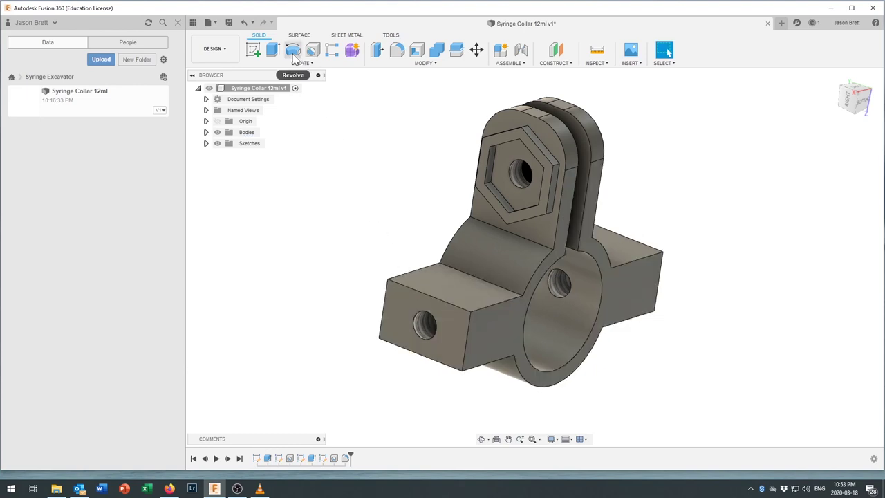
# - Start a new fillet and select the first arm's front, top and vertical edges
pyautogui.click(398, 54)
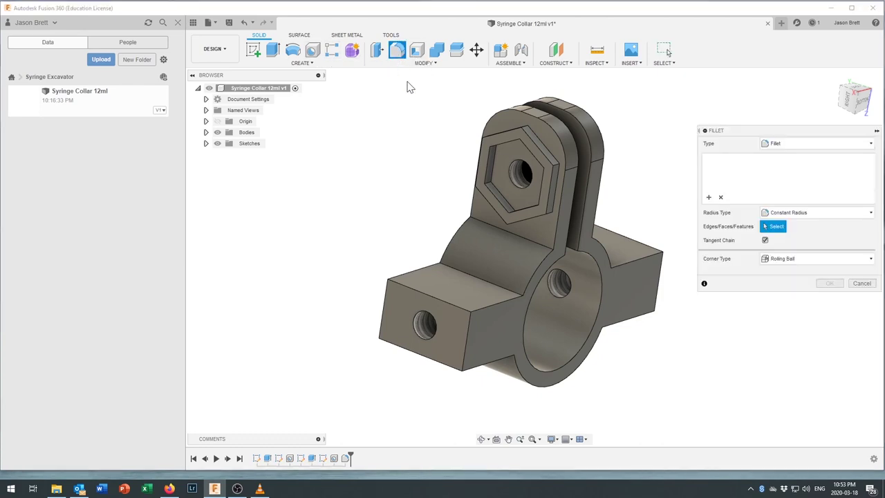
pyautogui.click(495, 308)
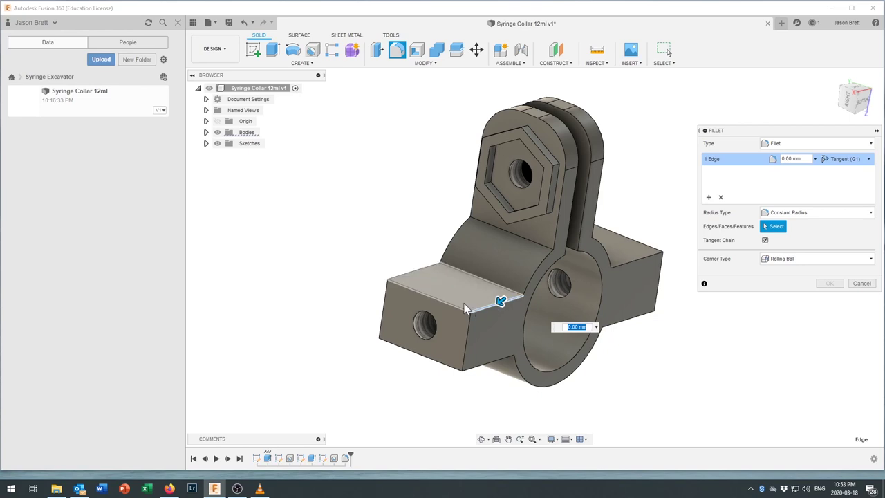
pyautogui.click(488, 282)
pyautogui.click(430, 267)
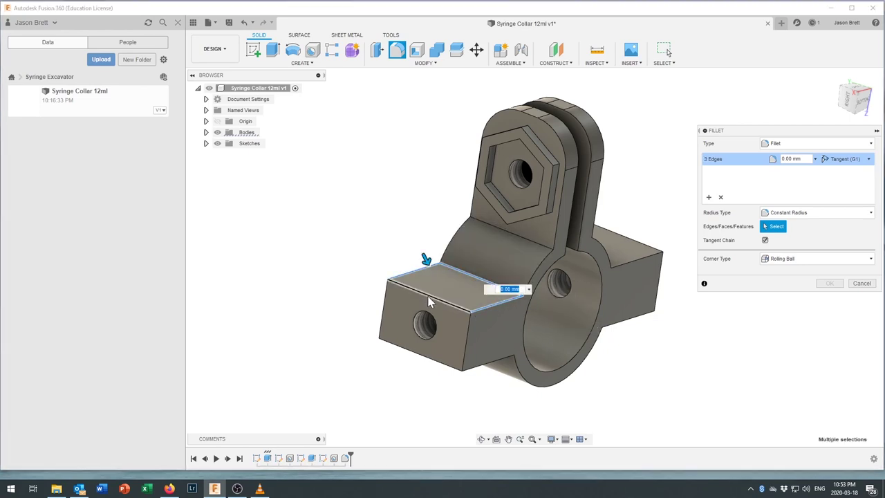
pyautogui.click(466, 329)
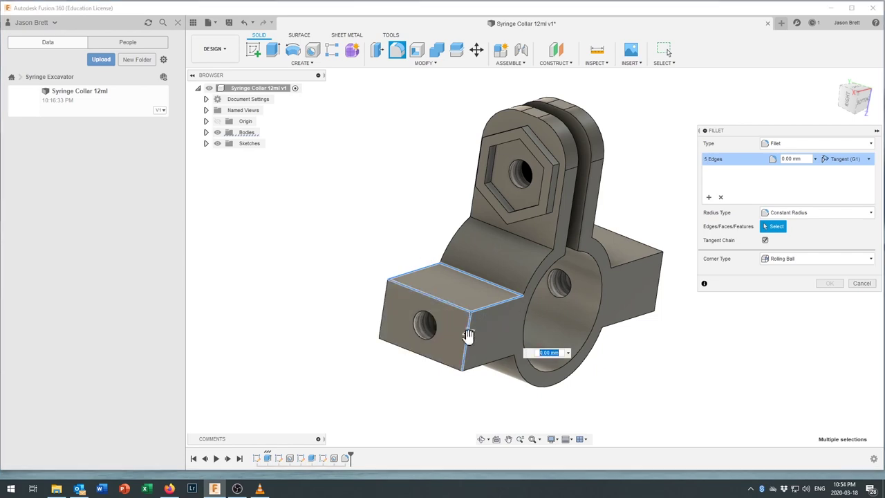
pyautogui.click(385, 312)
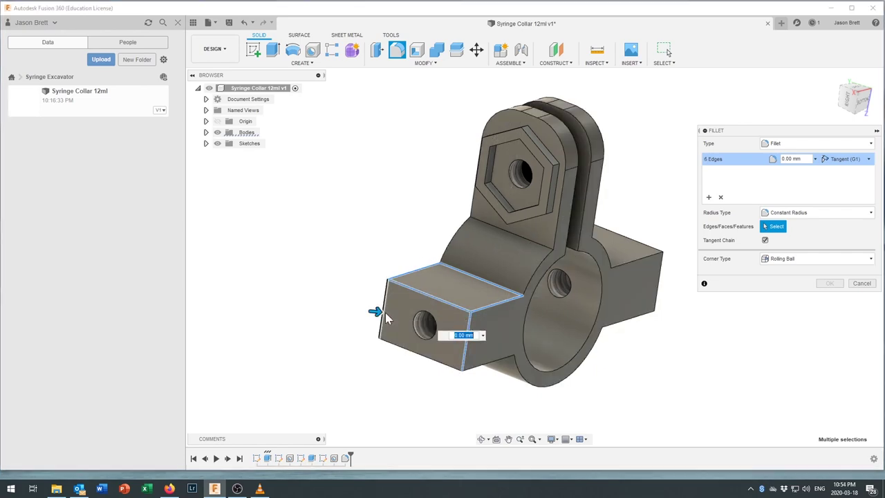
pyautogui.click(410, 352)
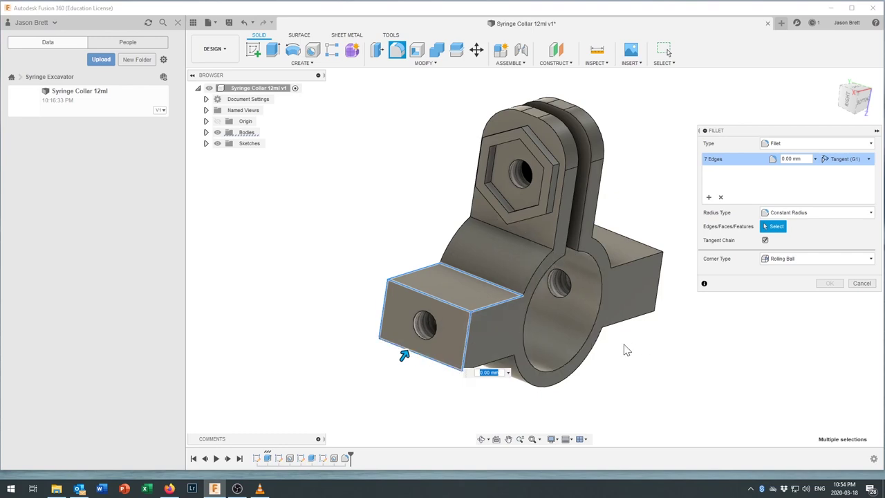
# - Add the arm's lower edges for 10 in total, set 1 mm radius, and start a second edge set
pyautogui.click(482, 439)
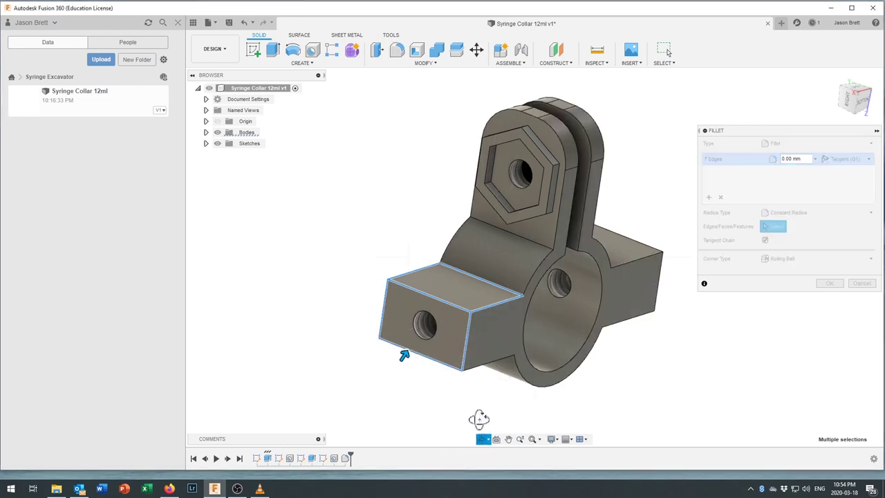
pyautogui.moveTo(591, 288); pyautogui.dragTo(599, 266)
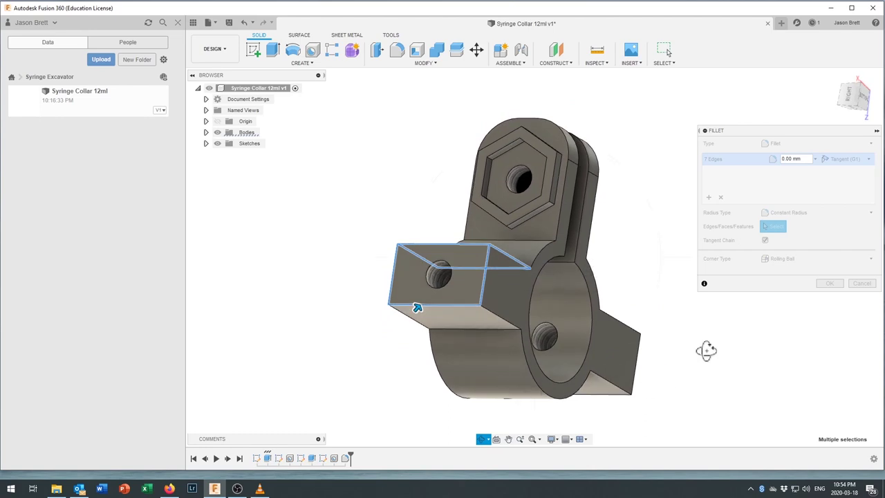
pyautogui.press('Escape')
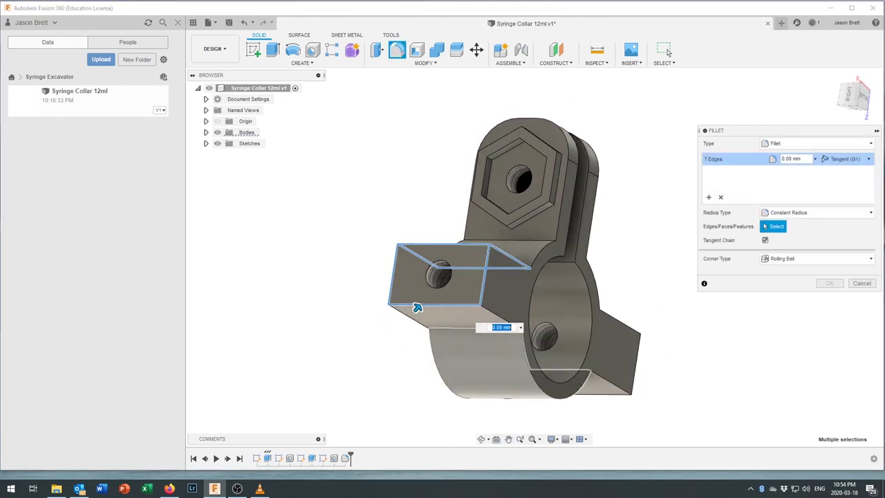
pyautogui.click(493, 320)
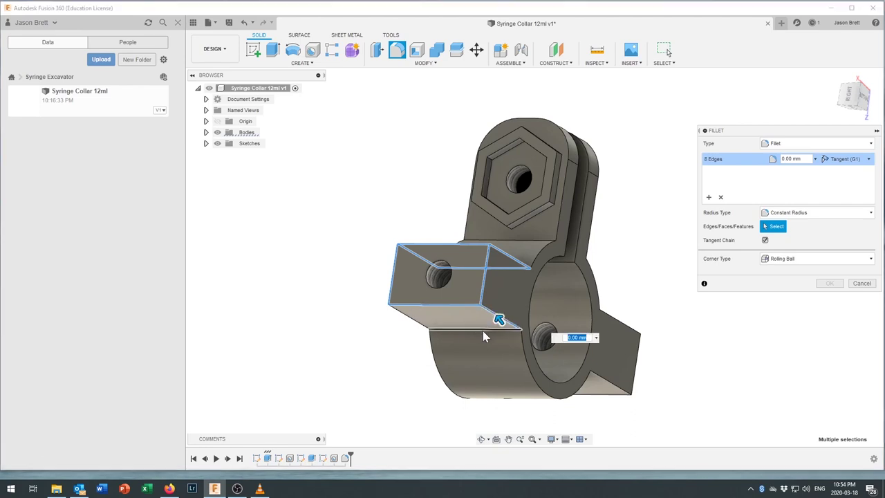
pyautogui.click(412, 319)
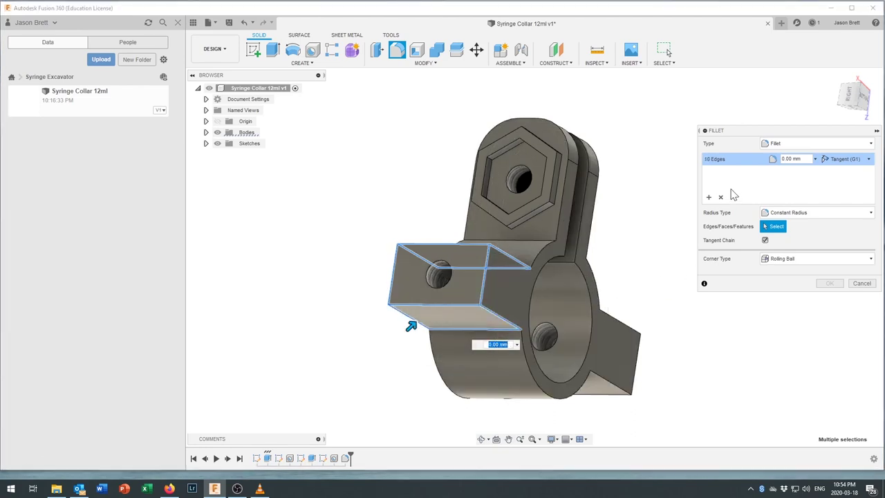
pyautogui.click(796, 159)
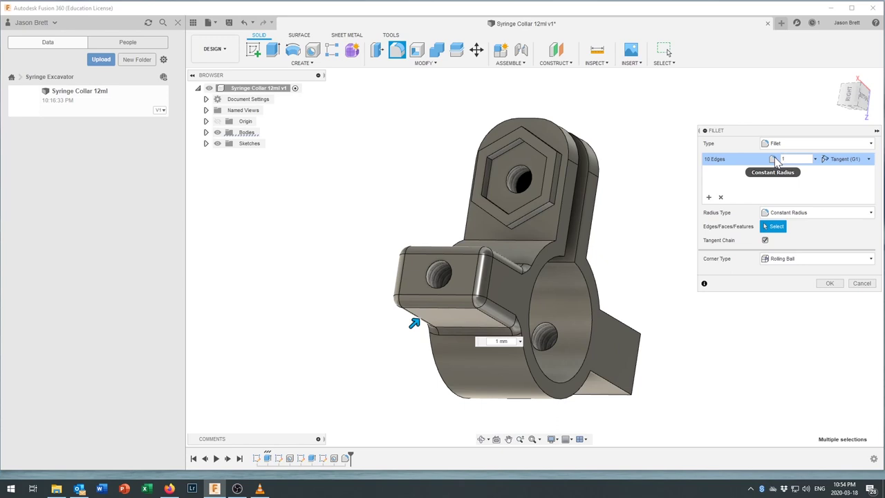
pyautogui.click(708, 199)
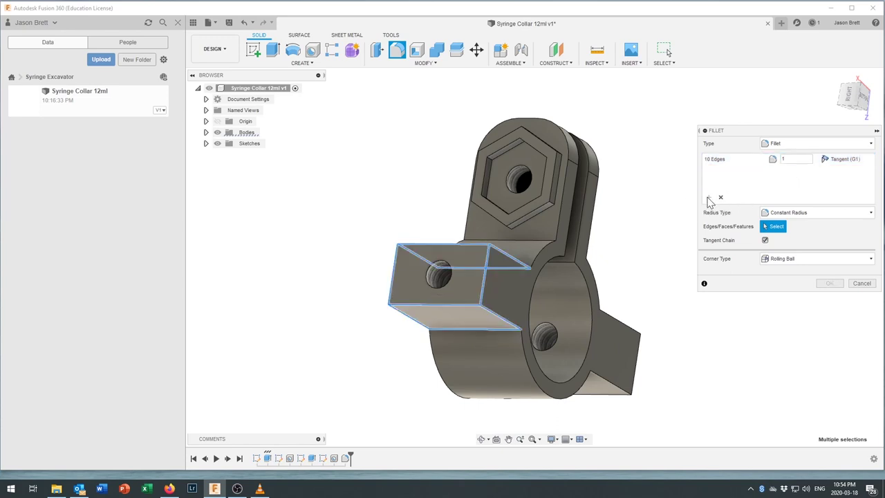
# - Select the other arm's bottom, top ridge and front edges into the second set
pyautogui.click(621, 329)
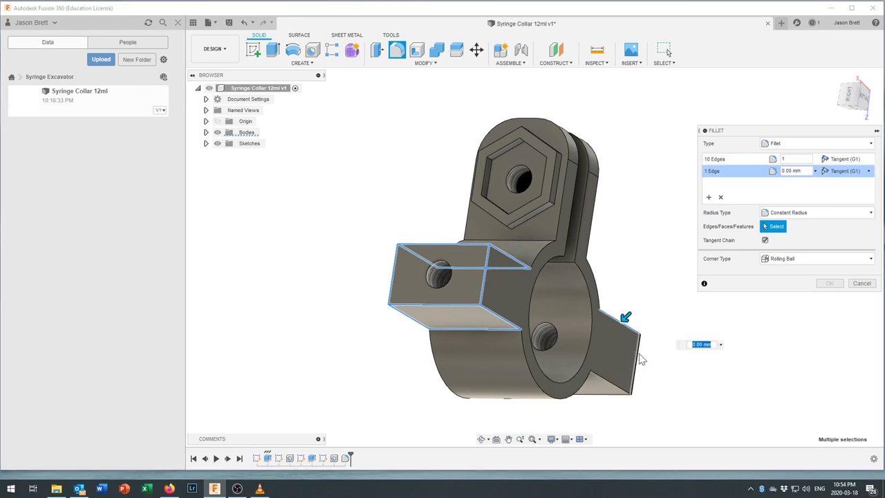
pyautogui.click(620, 388)
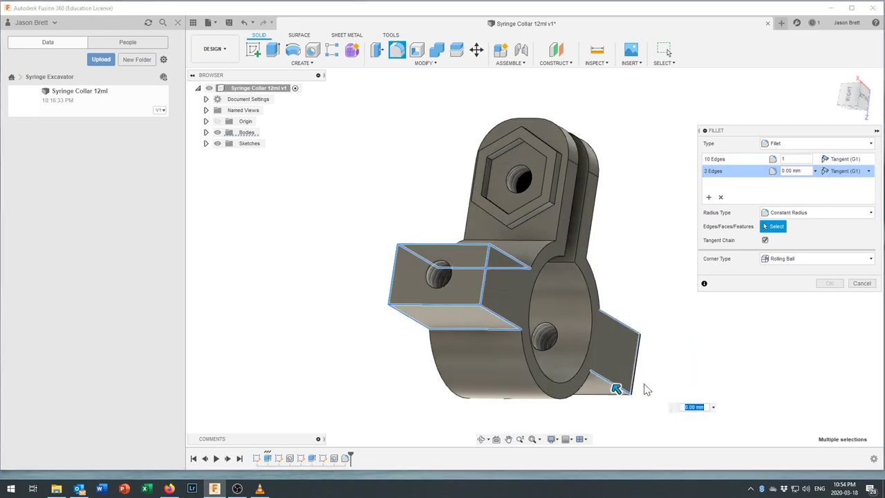
pyautogui.click(480, 439)
pyautogui.moveTo(586, 316); pyautogui.dragTo(446, 269)
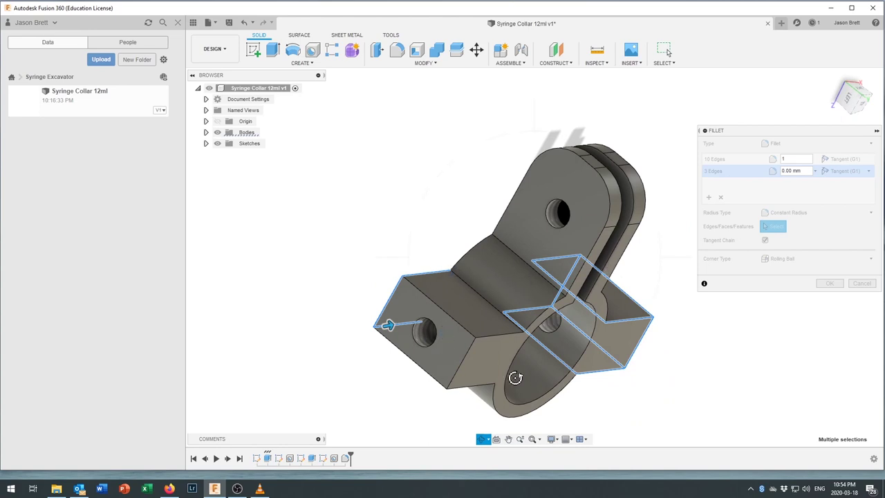
pyautogui.press('Escape')
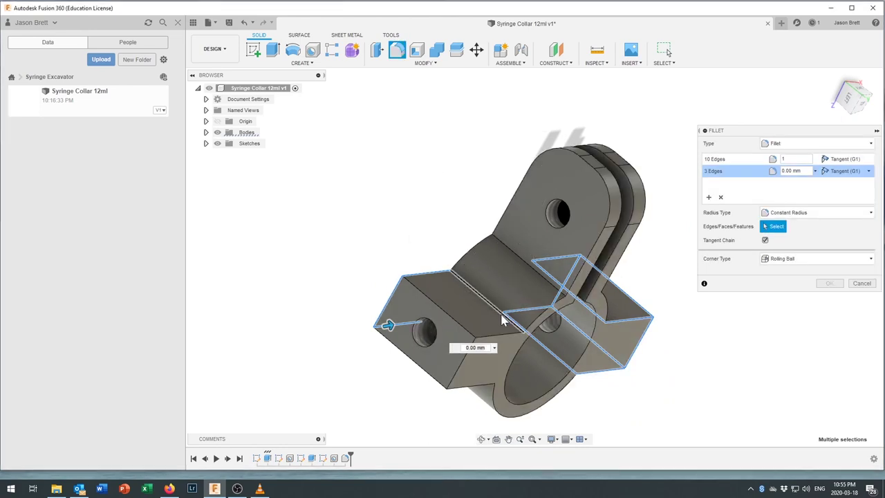
pyautogui.click(502, 317)
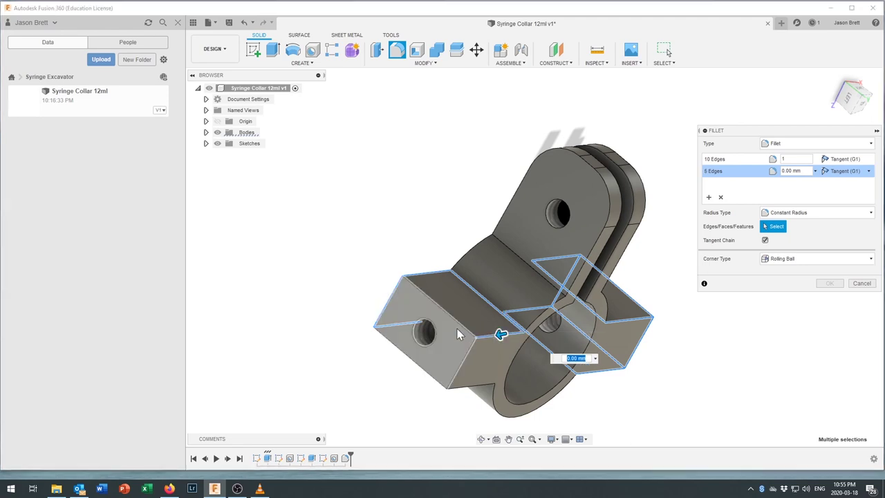
pyautogui.click(471, 343)
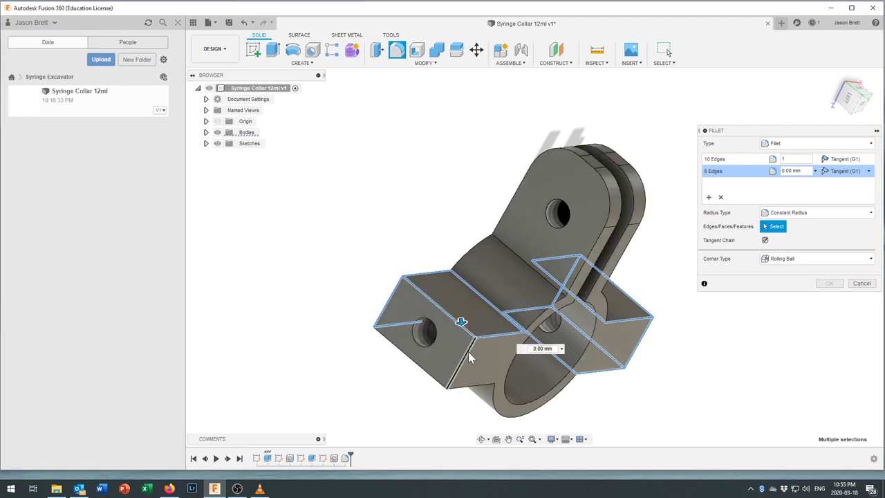
pyautogui.click(432, 380)
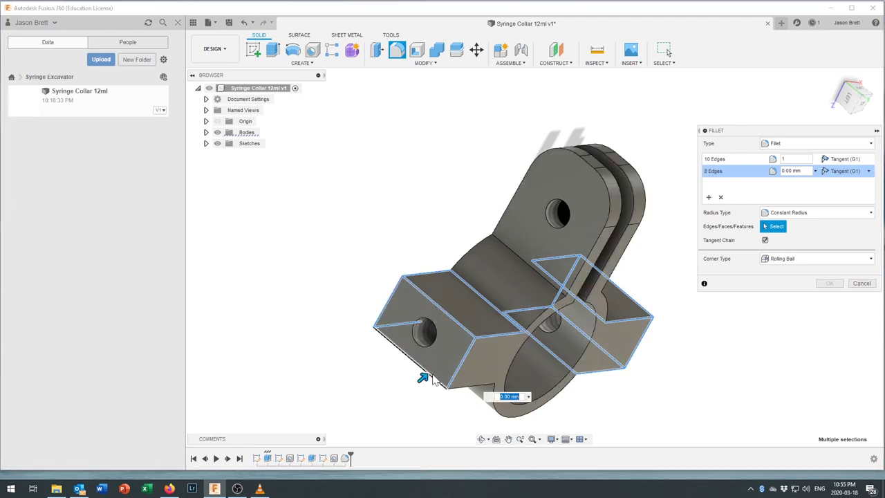
pyautogui.click(473, 390)
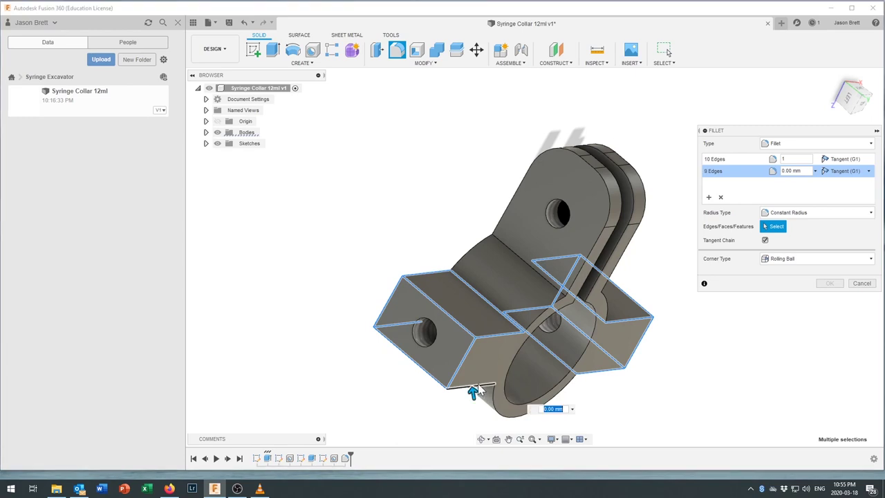
# - Add the last arm edge, give the second set a 1 mm radius, and apply the fillet
pyautogui.click(483, 439)
pyautogui.moveTo(673, 232); pyautogui.dragTo(668, 189)
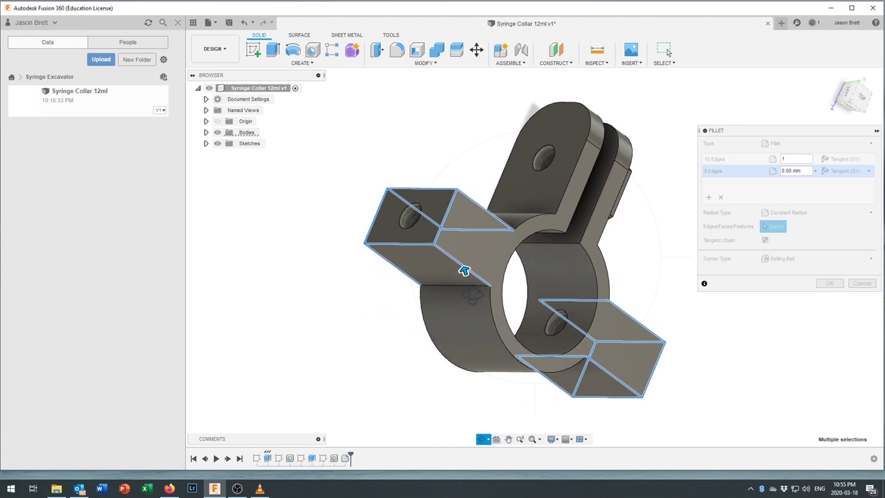
pyautogui.press('Escape')
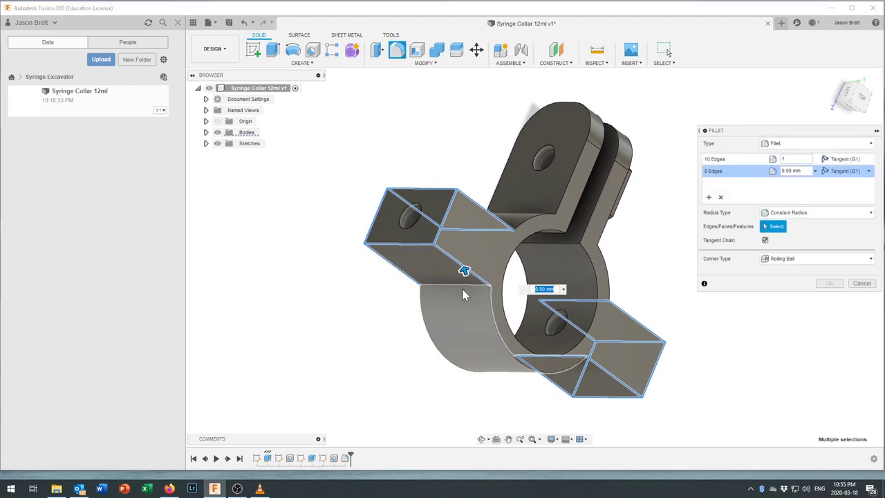
pyautogui.click(462, 293)
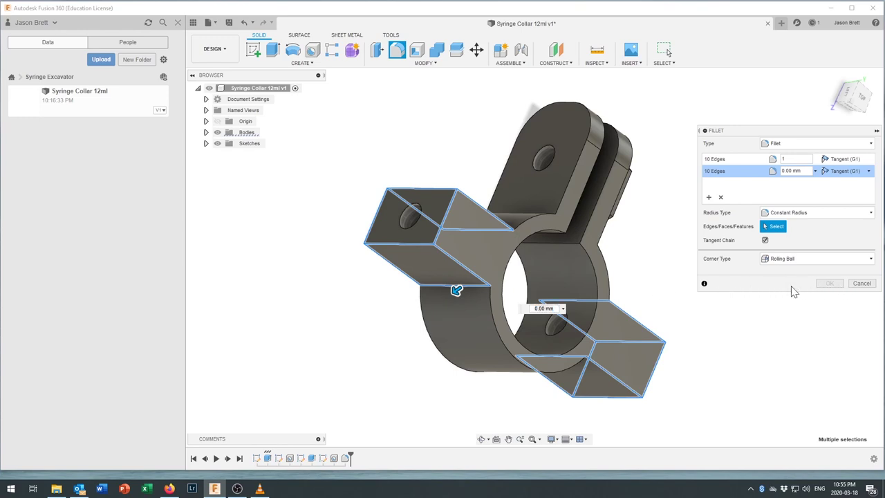
pyautogui.click(795, 170)
pyautogui.write('1')
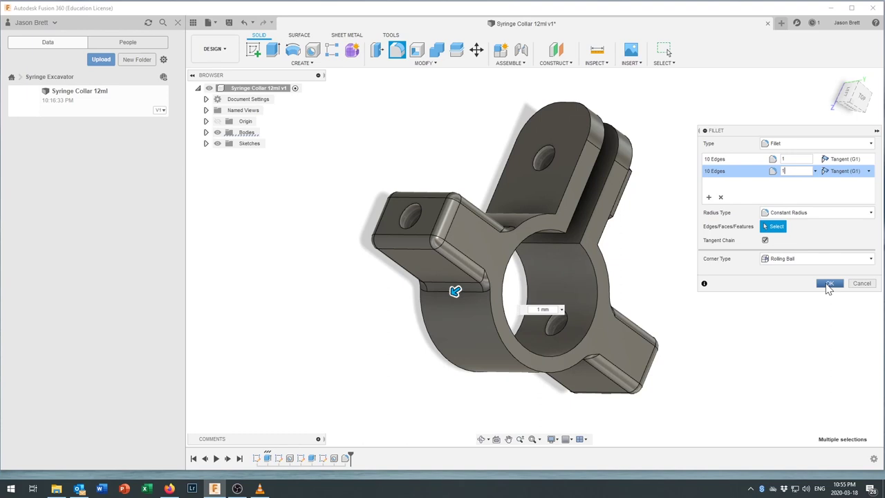
pyautogui.click(828, 283)
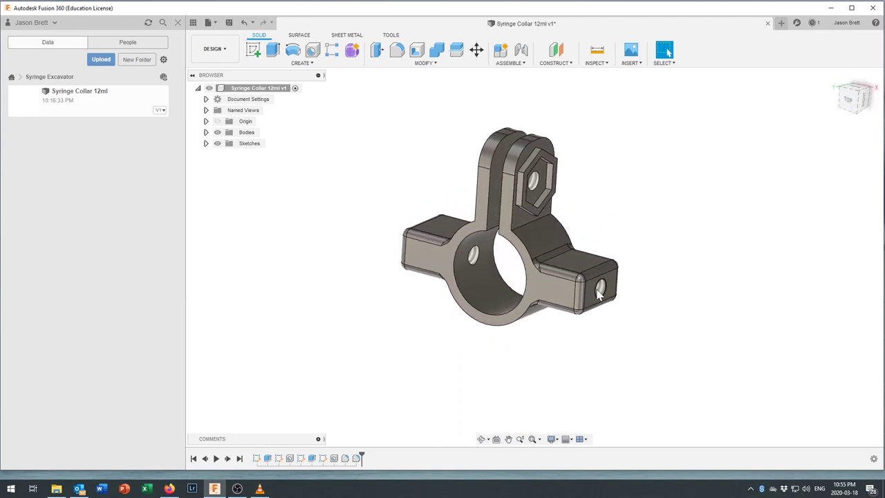
# - Save the design as Syringe Collar 12ml v2 with the 'User Saved' description
pyautogui.scroll(5, 598, 295)
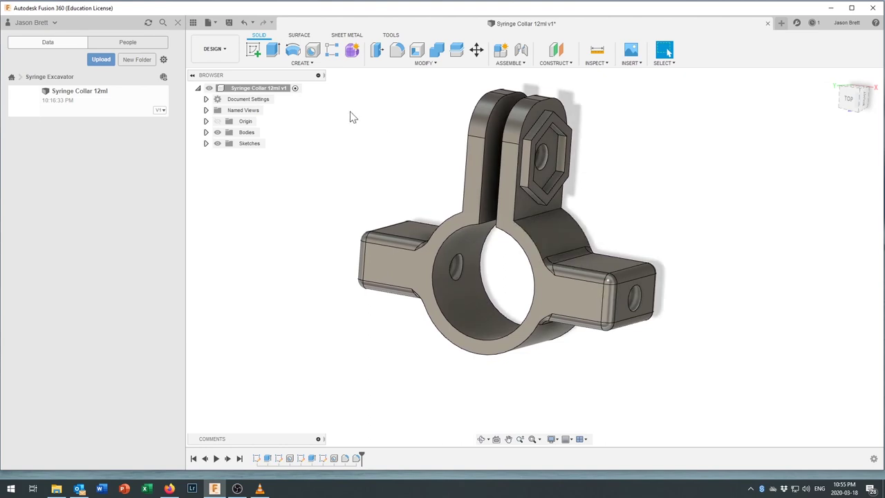
pyautogui.click(230, 23)
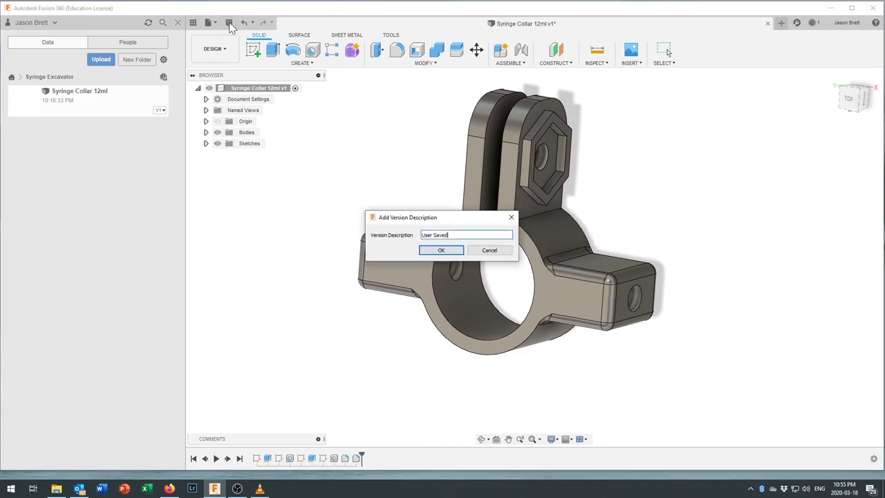
pyautogui.click(441, 250)
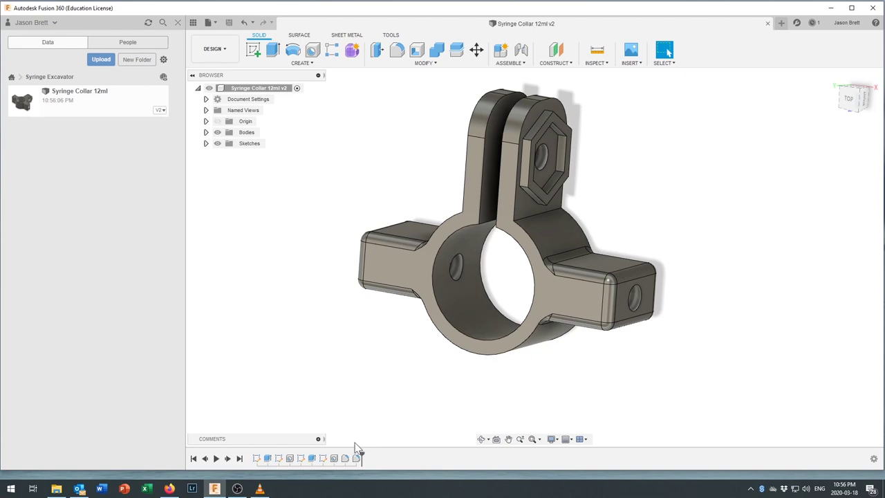
# - In Sketch1, change the Ø12 bore dimension to 15 mm and finish the sketch
pyautogui.doubleClick(257, 459)
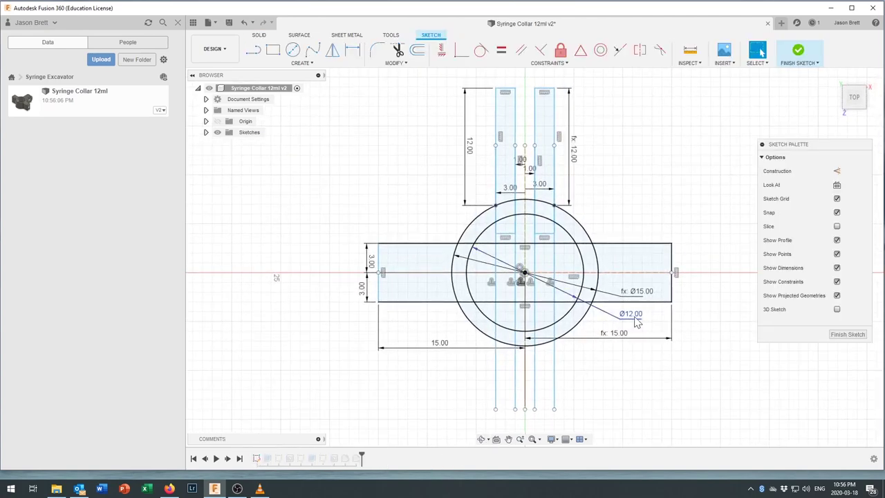
pyautogui.doubleClick(633, 317)
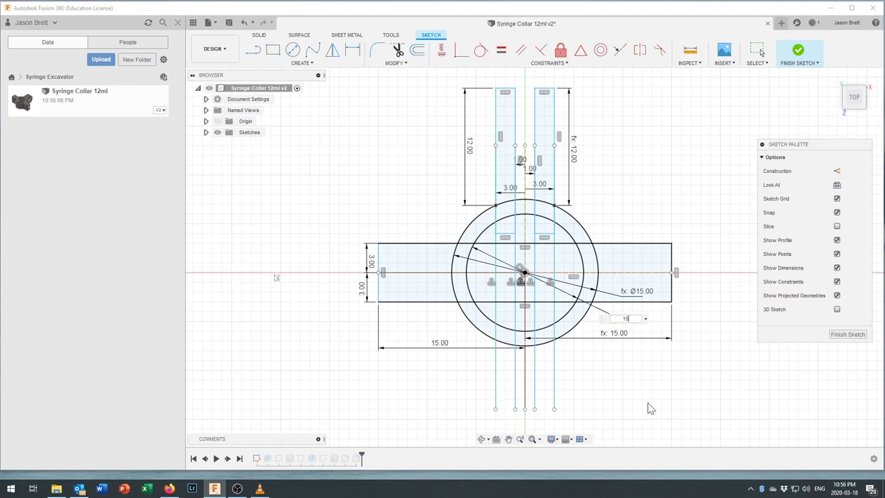
pyautogui.write('15')
pyautogui.press('Return')
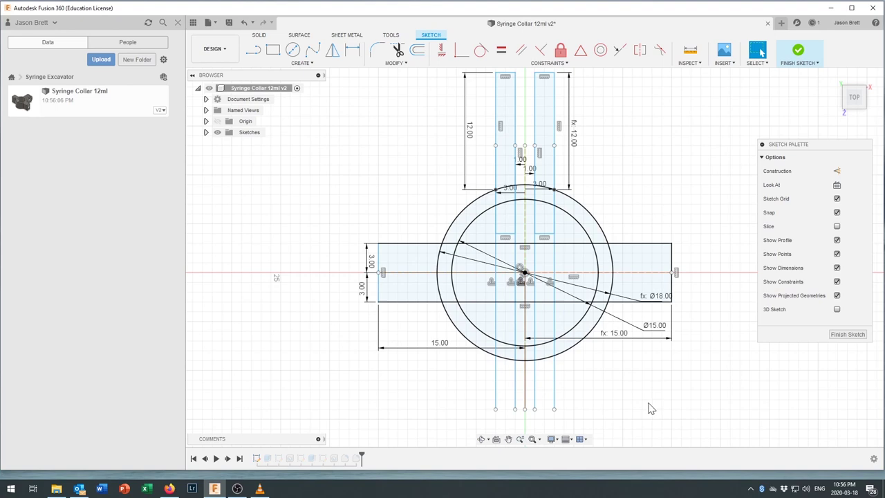
pyautogui.click(798, 52)
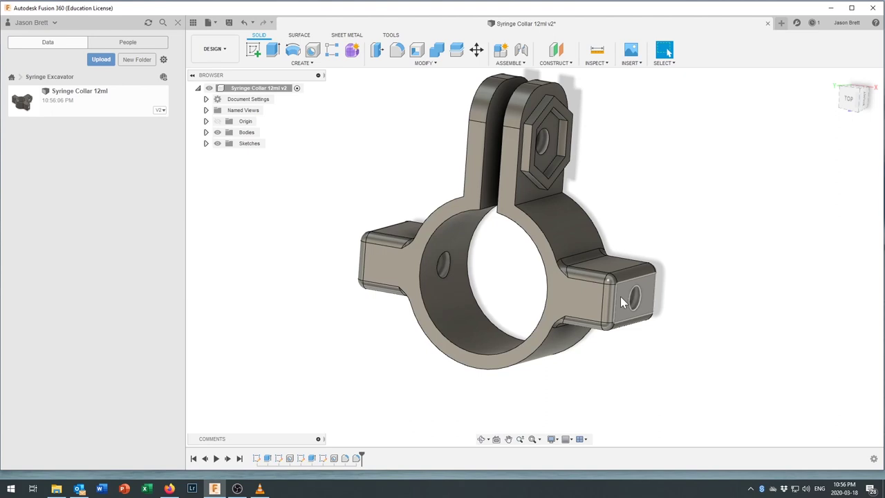
# - Reopen Sketch1, set the arm length dimension to 20, and finish the sketch
pyautogui.doubleClick(256, 459)
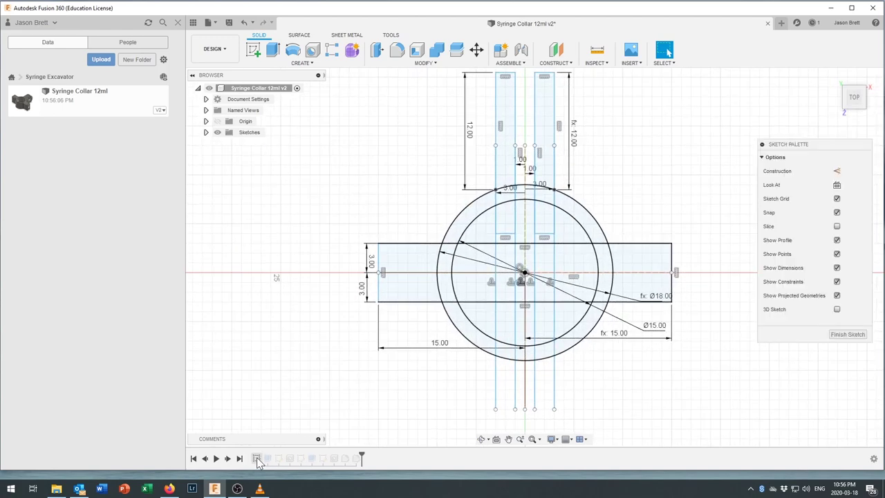
pyautogui.doubleClick(441, 345)
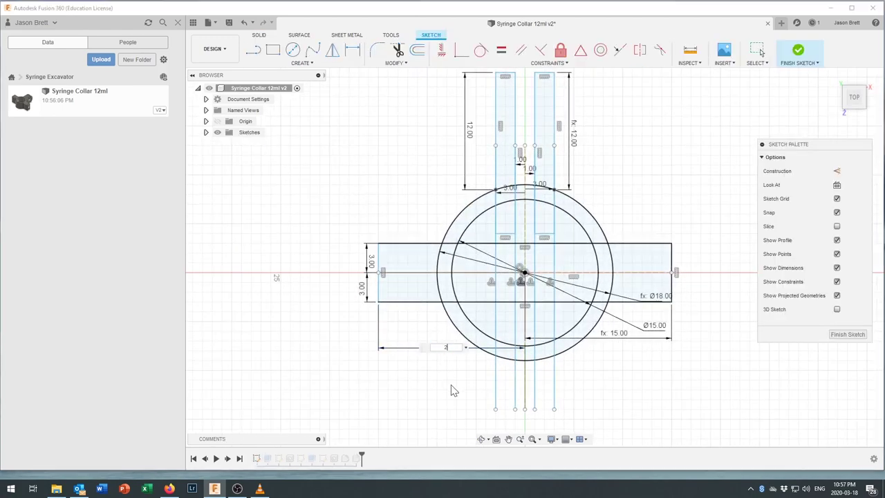
pyautogui.write('20')
pyautogui.press('Return')
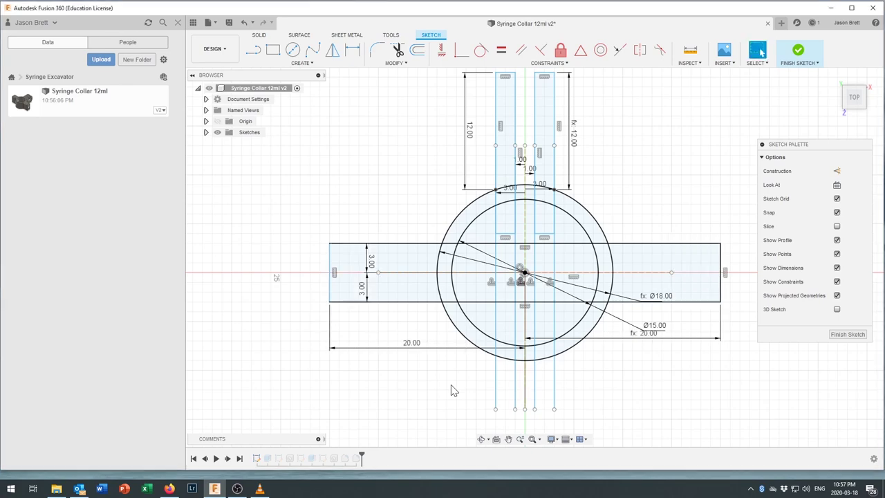
pyautogui.click(799, 51)
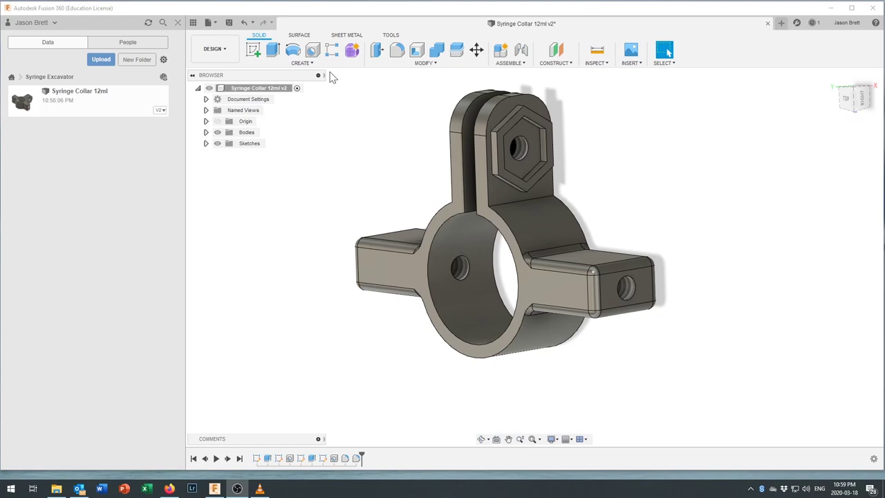
pyautogui.click(246, 23)
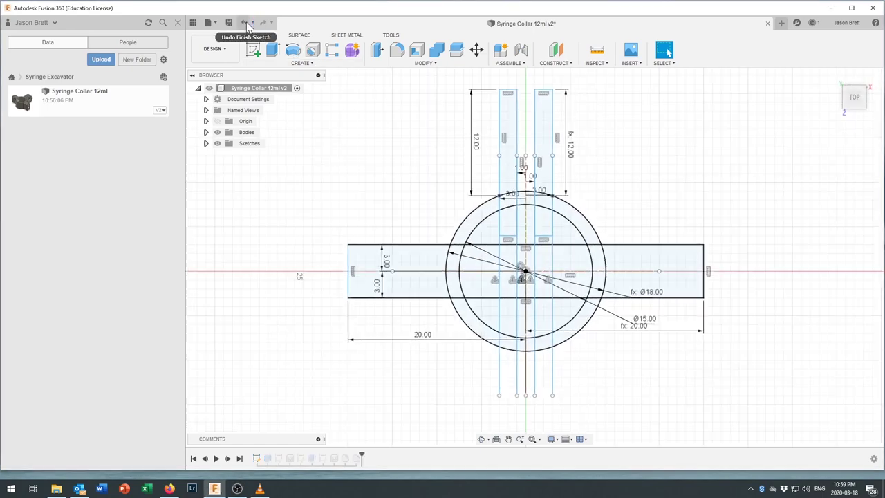
pyautogui.click(246, 22)
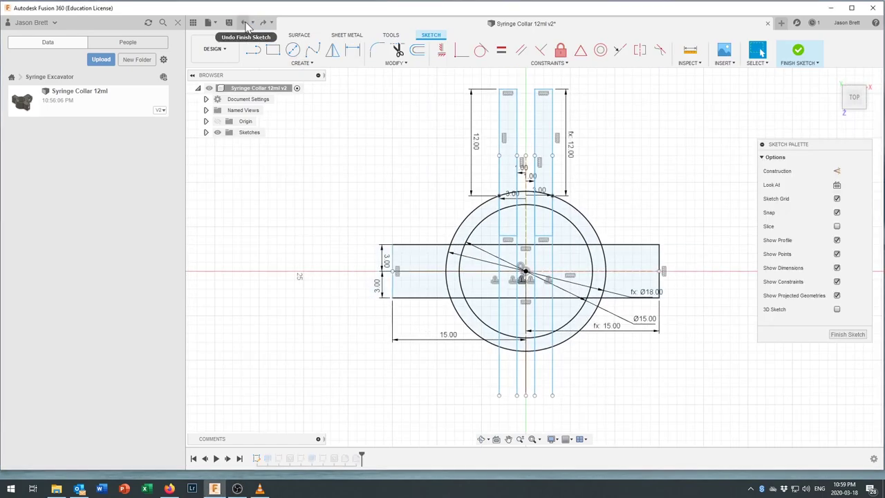
pyautogui.click(247, 23)
pyautogui.click(247, 23)
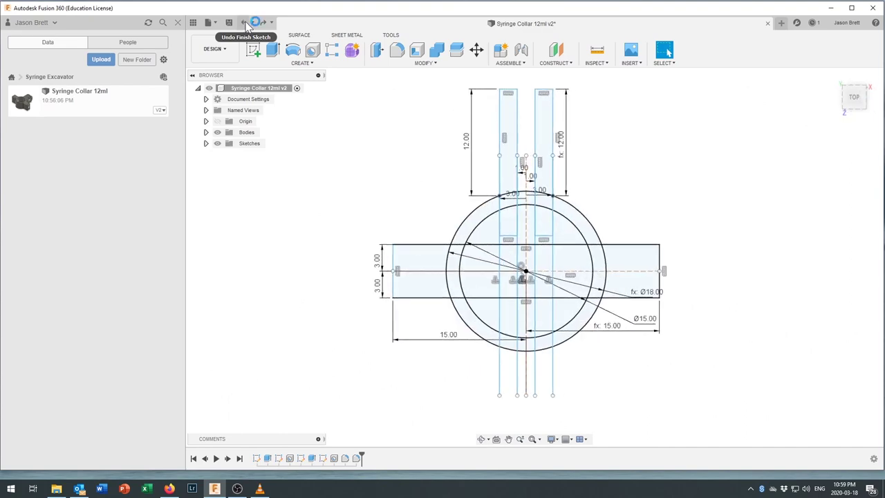
pyautogui.click(246, 22)
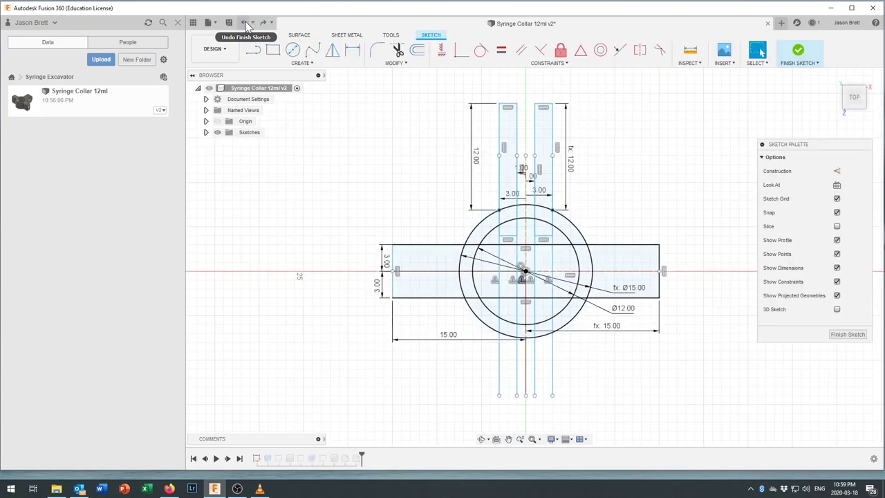
pyautogui.click(246, 23)
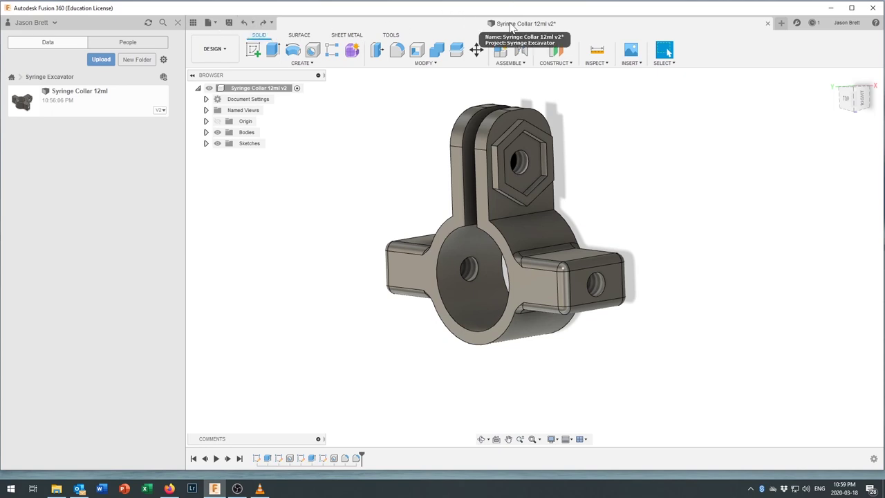
# - Save the collar from the File menu as Syringe Collar 12ml v3
pyautogui.click(208, 23)
pyautogui.click(218, 108)
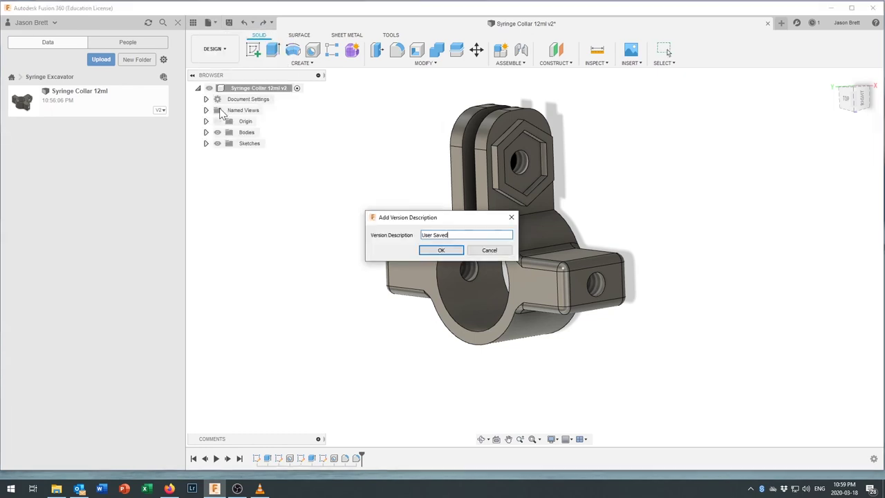
pyautogui.click(440, 251)
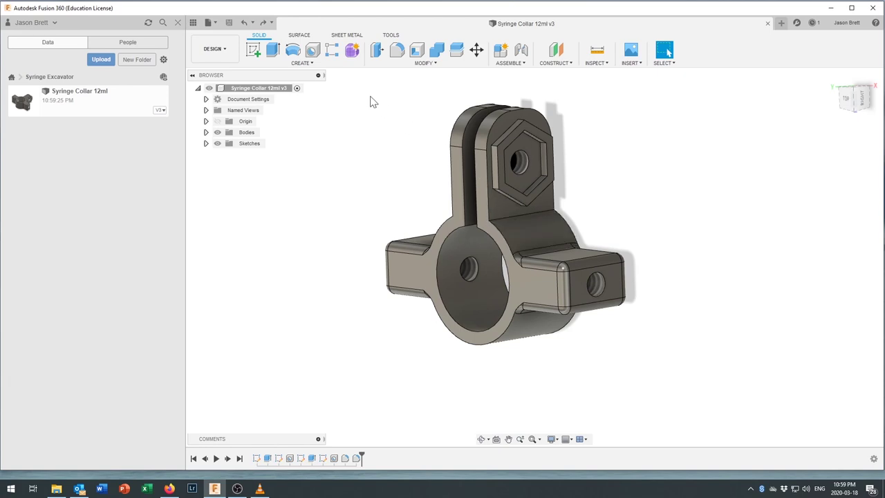
# - Browse the Sheet Metal and Surface tabs, then choose 3D Print from Tools > Make
pyautogui.click(391, 35)
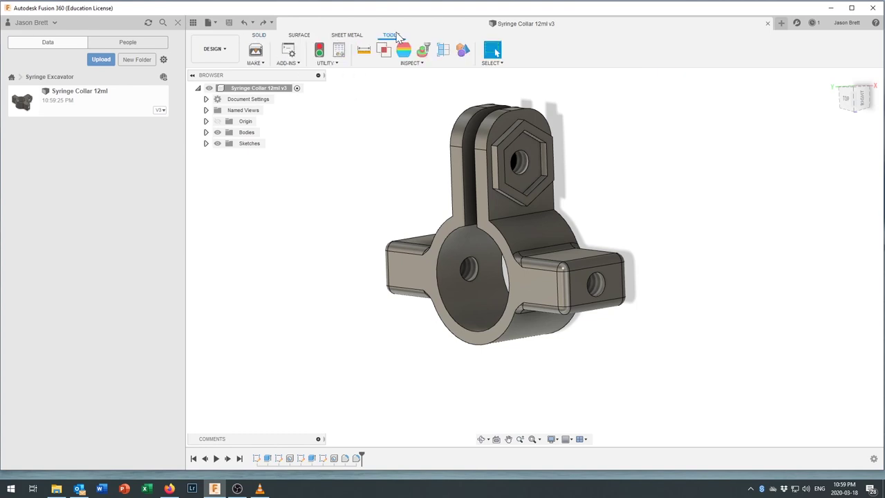
pyautogui.click(351, 35)
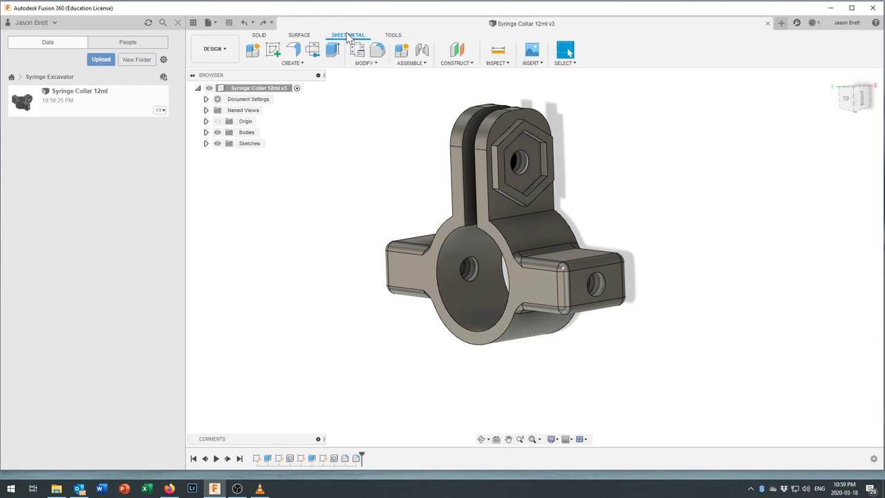
pyautogui.click(300, 36)
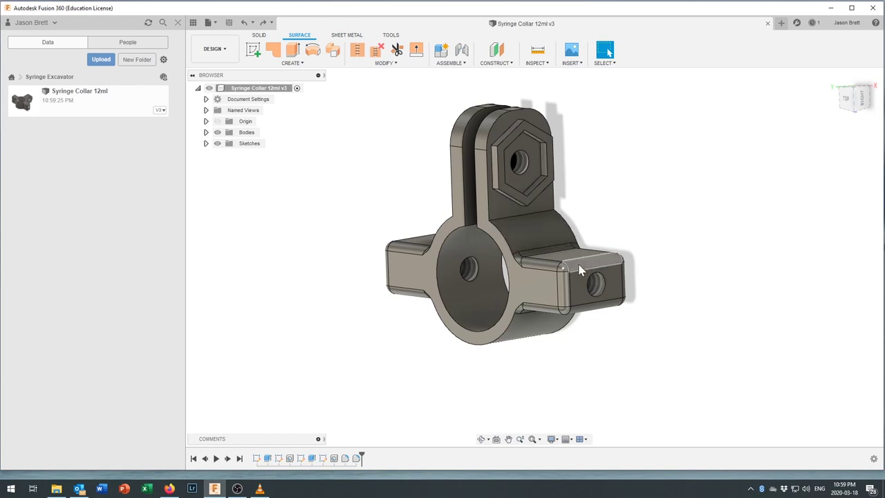
pyautogui.click(390, 36)
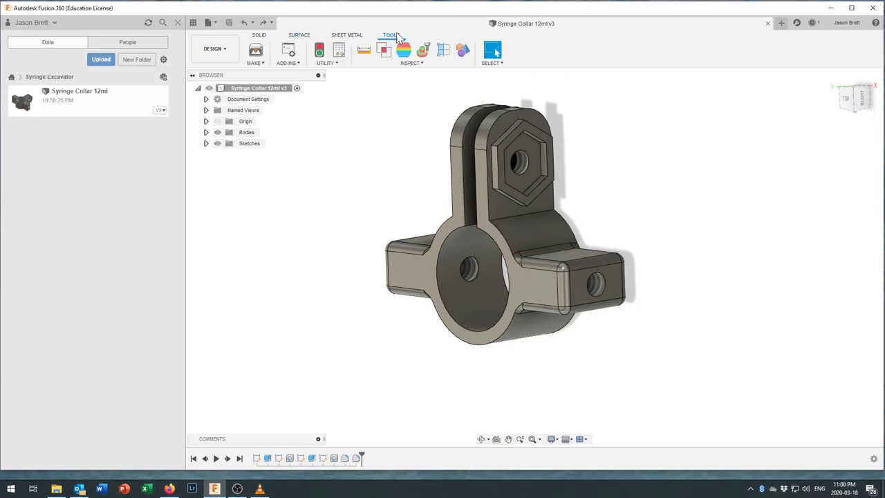
pyautogui.click(260, 64)
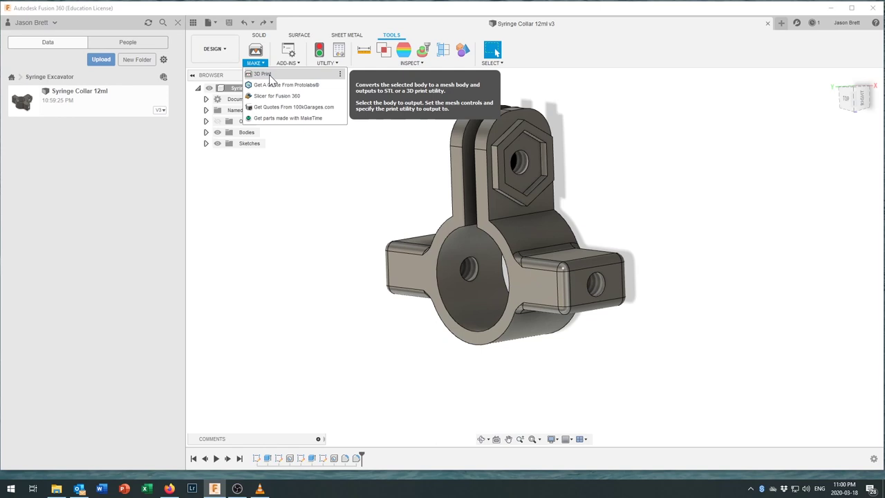
pyautogui.click(262, 74)
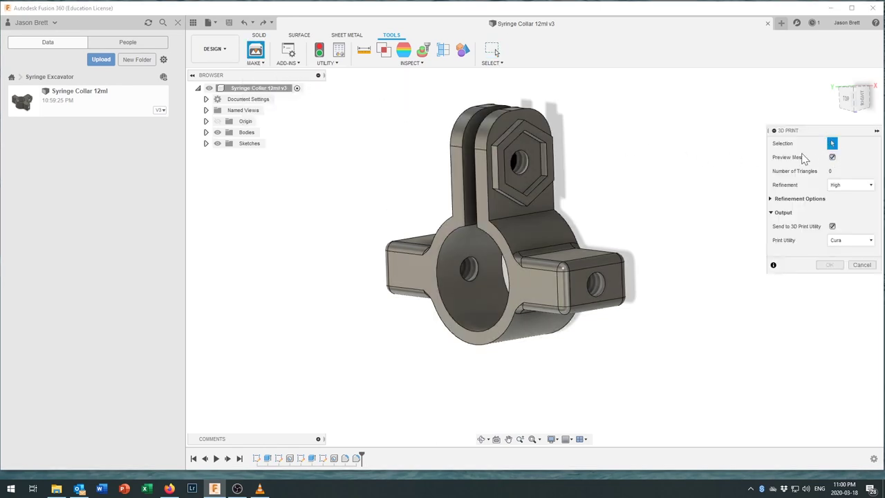
# - Select the collar body for 3D Print at High refinement, with Send to 3D Print Utility unchecked
pyautogui.click(521, 237)
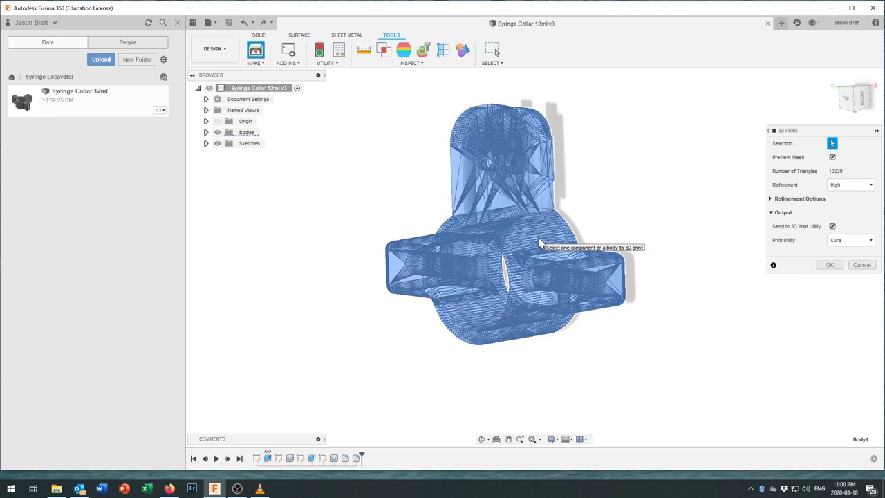
pyautogui.click(845, 187)
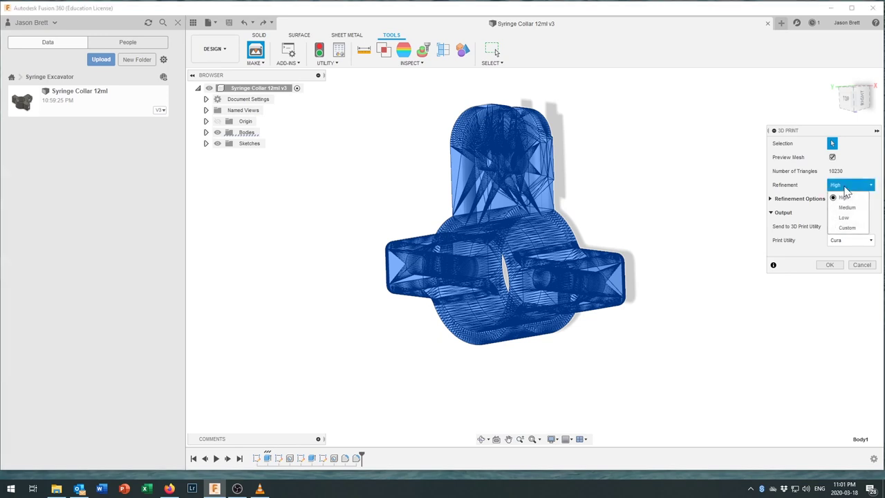
pyautogui.click(844, 196)
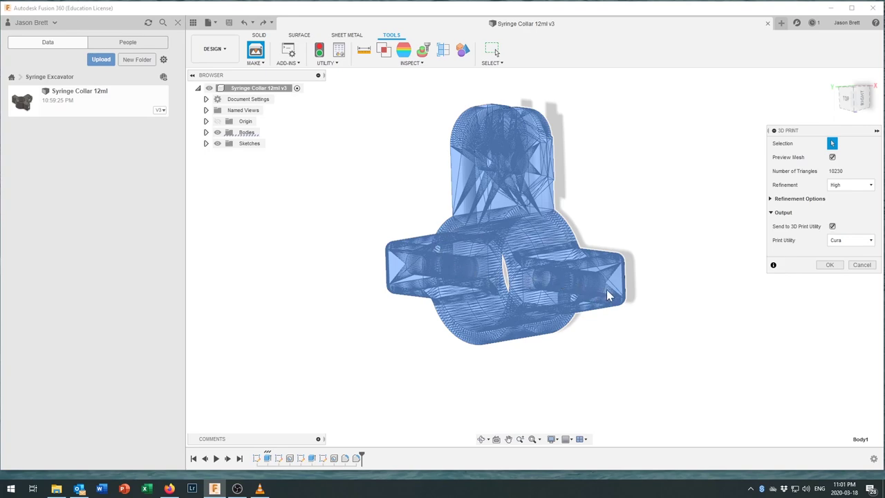
pyautogui.scroll(5, 604, 286)
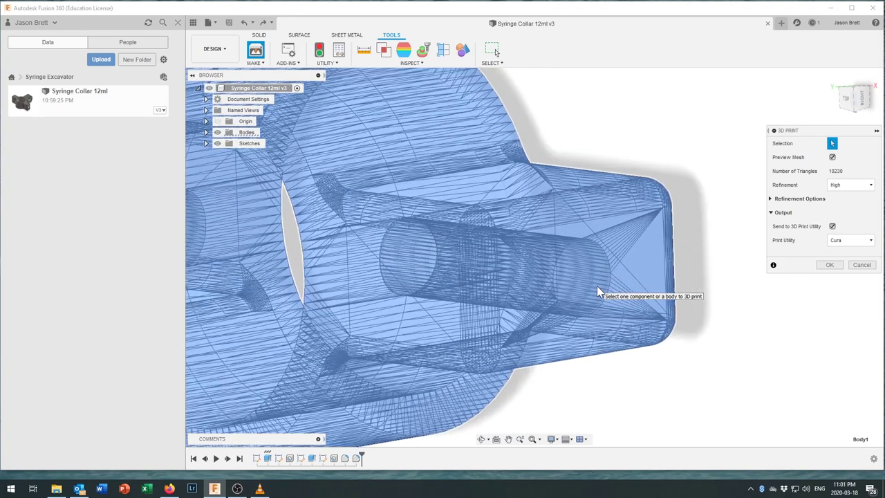
pyautogui.scroll(2, 596, 286)
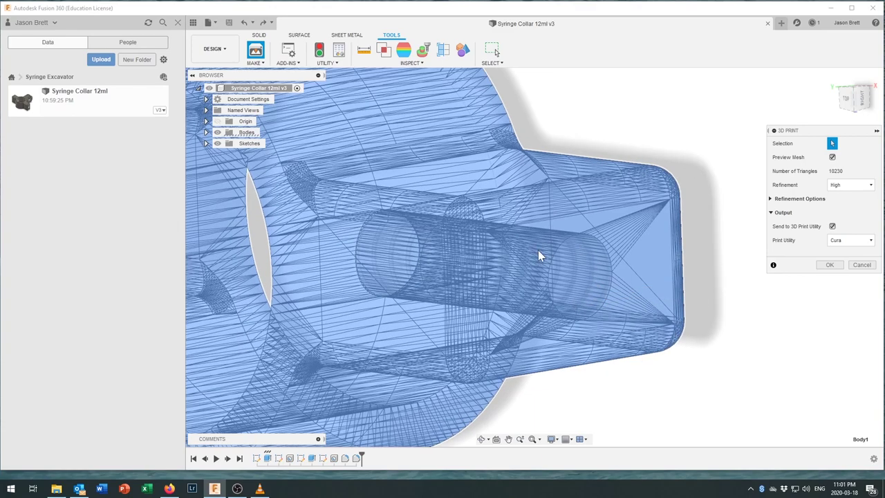
pyautogui.scroll(-8, 557, 277)
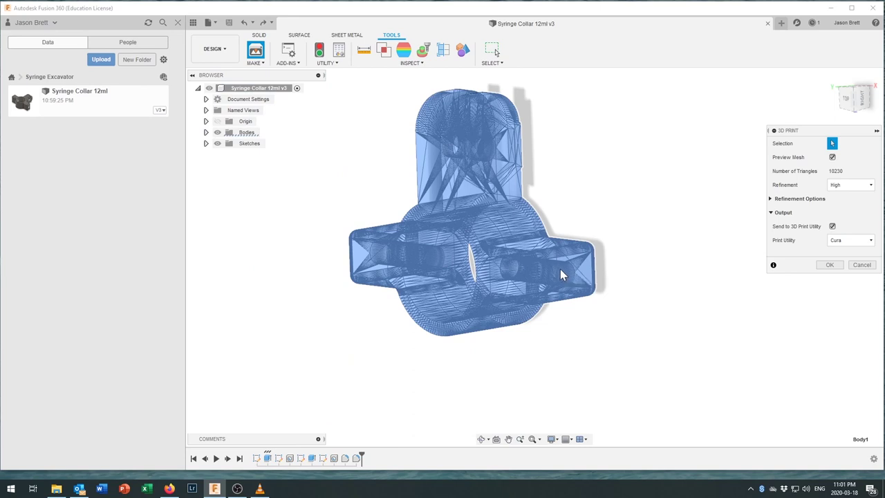
pyautogui.scroll(2, 506, 211)
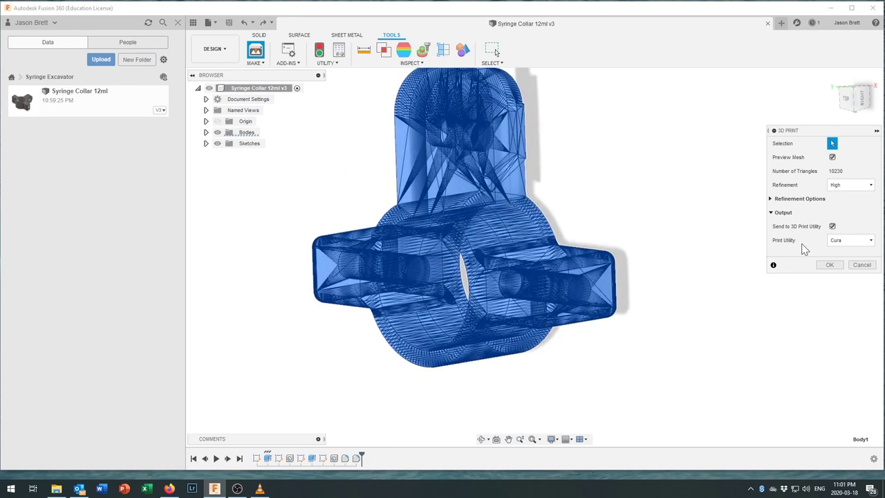
pyautogui.click(832, 226)
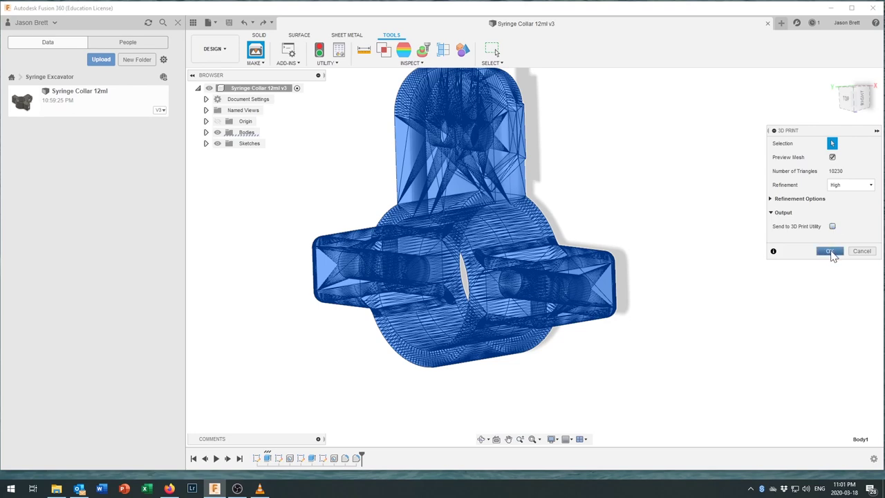
# - Save the STL as 'Syringe Collar 12mm ID 30mm across' in place of the default Body1 name
pyautogui.click(829, 251)
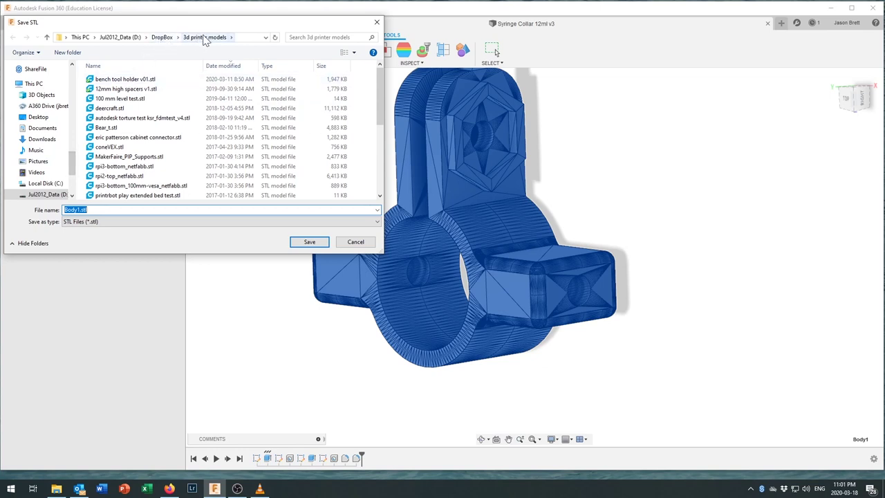
pyautogui.click(75, 209)
pyautogui.doubleClick(75, 209)
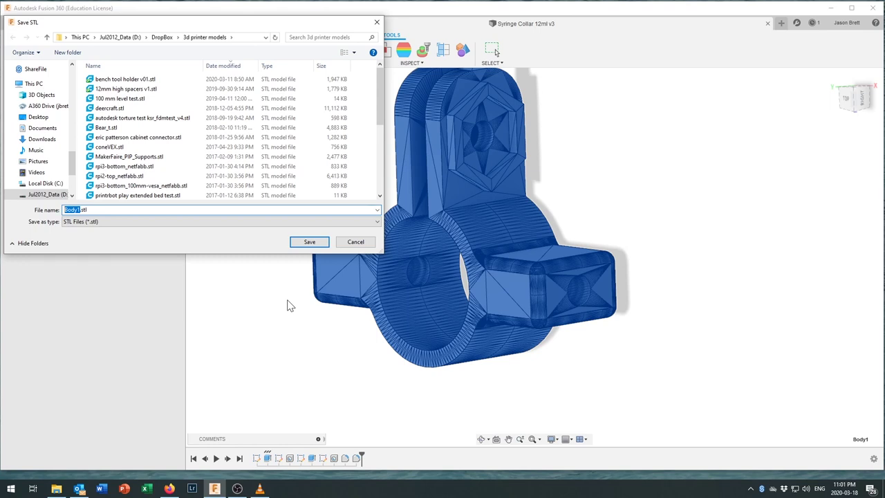
pyautogui.write('Syringe Collar 12mm ID 30mm across')
pyautogui.press('Return')
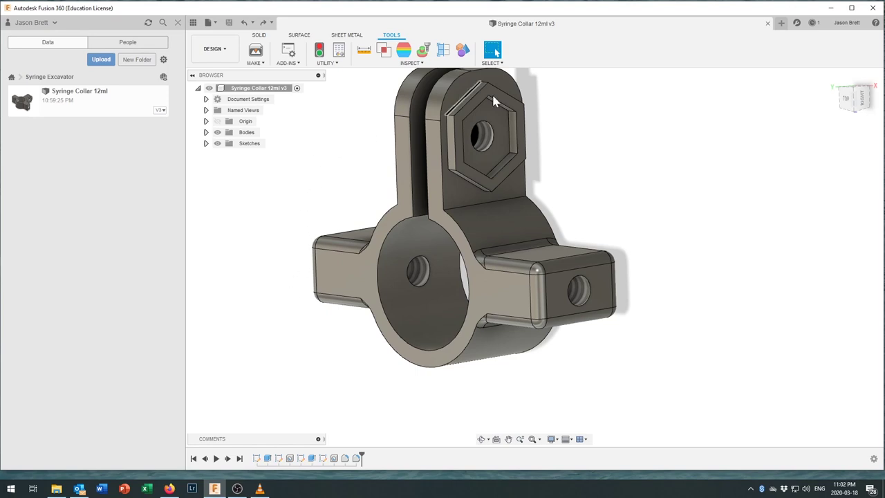
# - Close the Syringe Collar 12ml v3 document tab
pyautogui.click(767, 24)
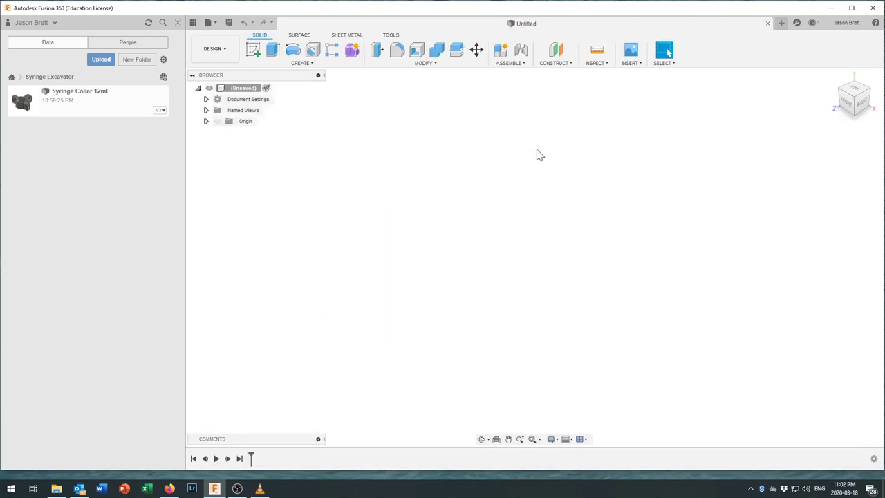